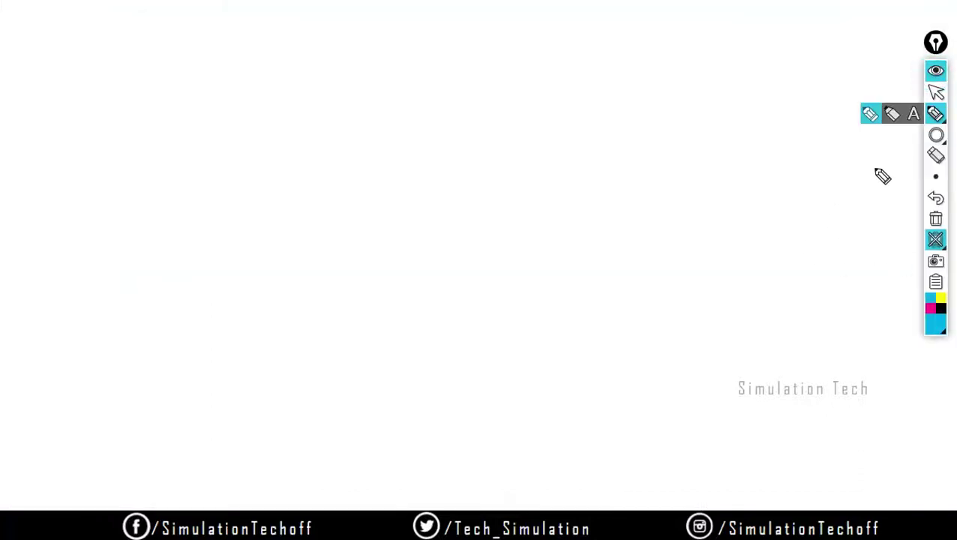
mouse_move(444, 148)
left_mouse_down()
mouse_move(457, 184)
mouse_move(497, 208)
mouse_move(610, 156)
mouse_move(736, 145)
mouse_move(854, 111)
left_mouse_up()
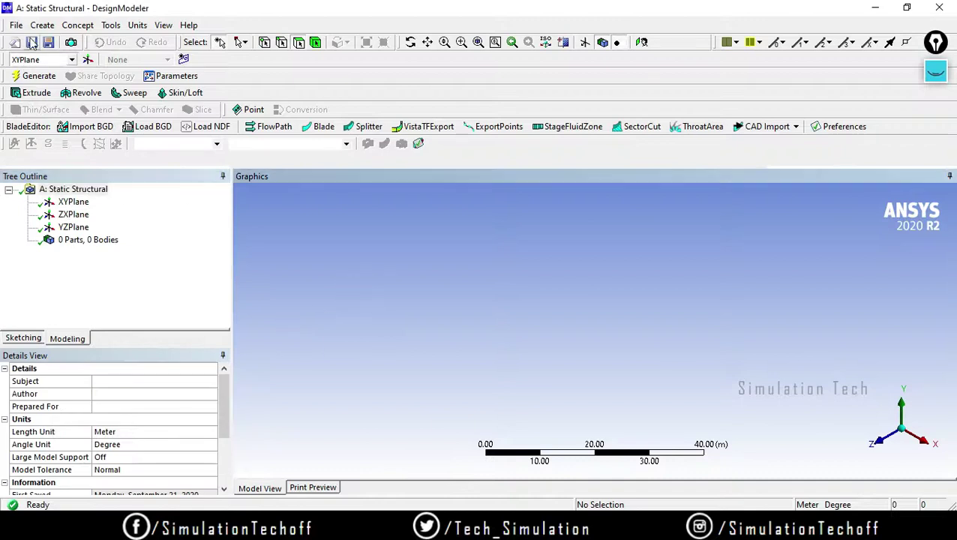
left_click(15, 24)
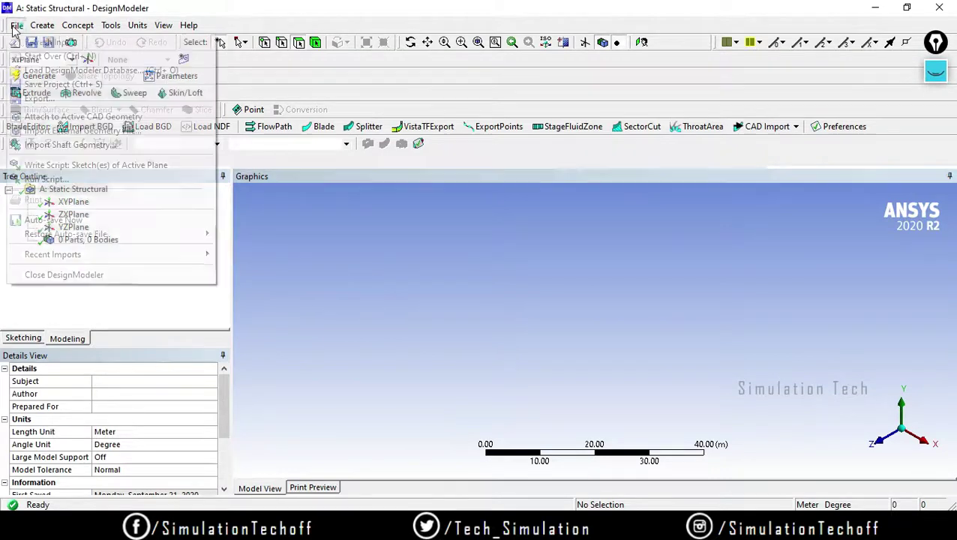
left_click(22, 24)
left_click(16, 26)
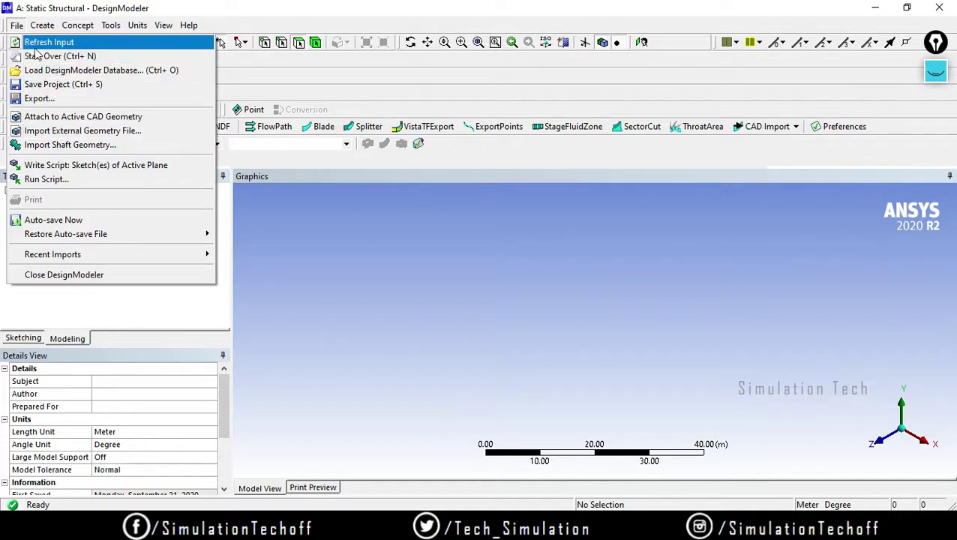
left_click(43, 130)
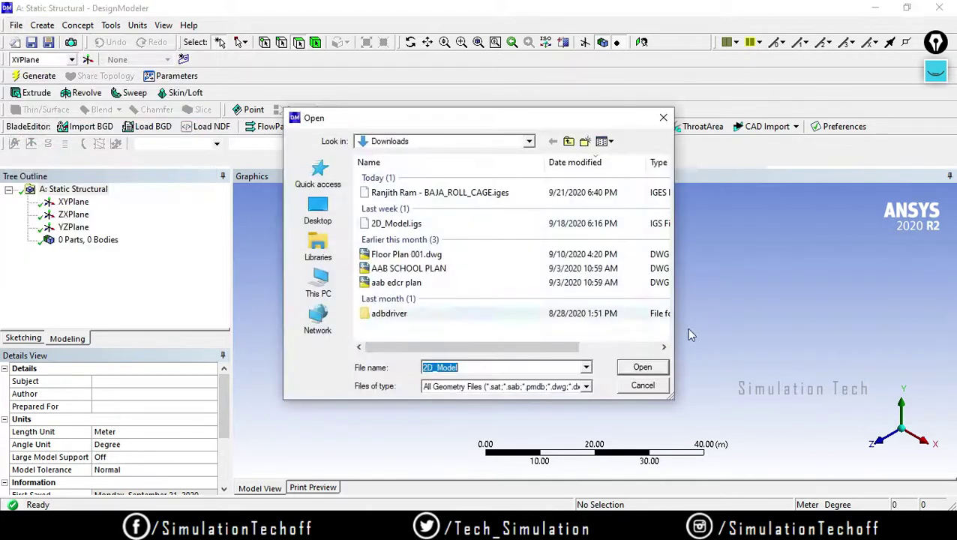
left_click(666, 121)
Step: Switch to Workbench and delete the Static Structural system from the project schematic, accepting the loss of its unshared data
left_click(878, 7)
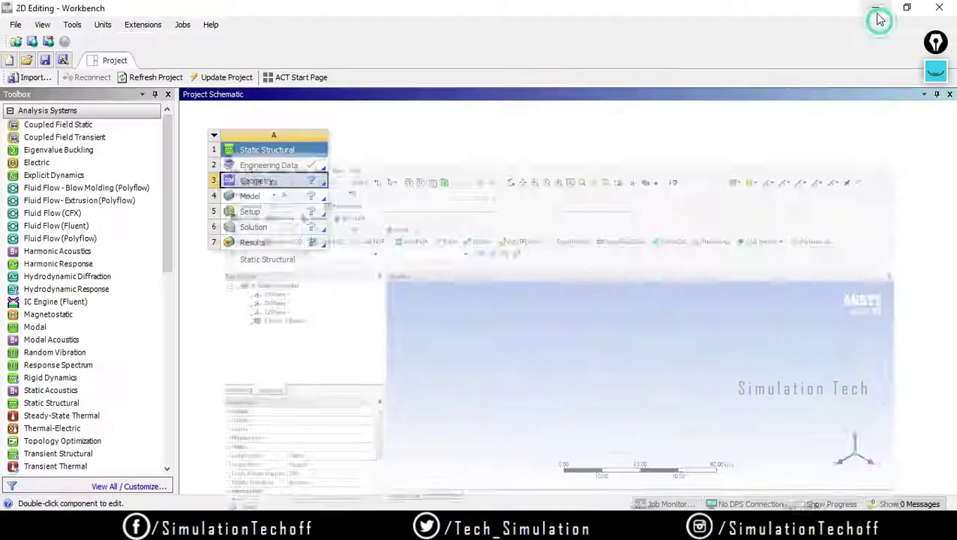
left_click(213, 136)
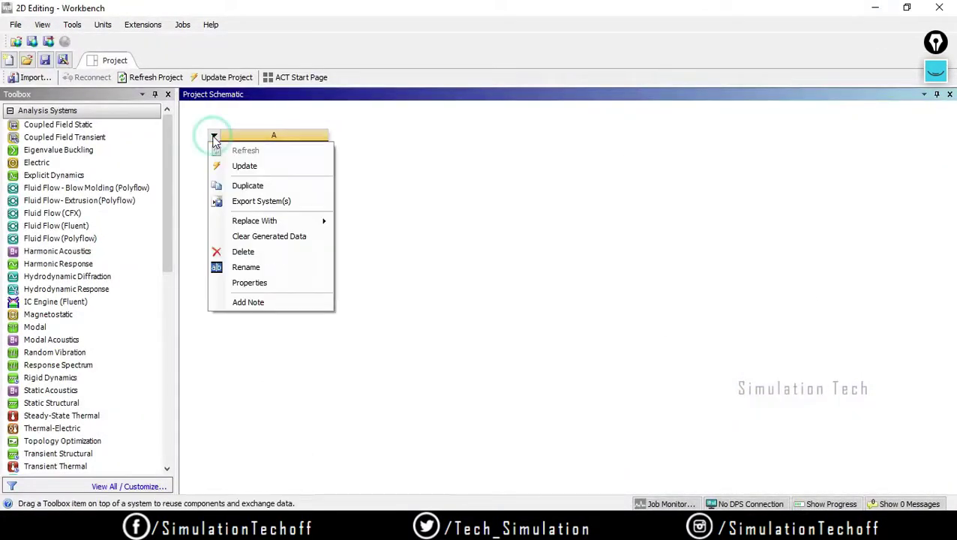
left_click(267, 234)
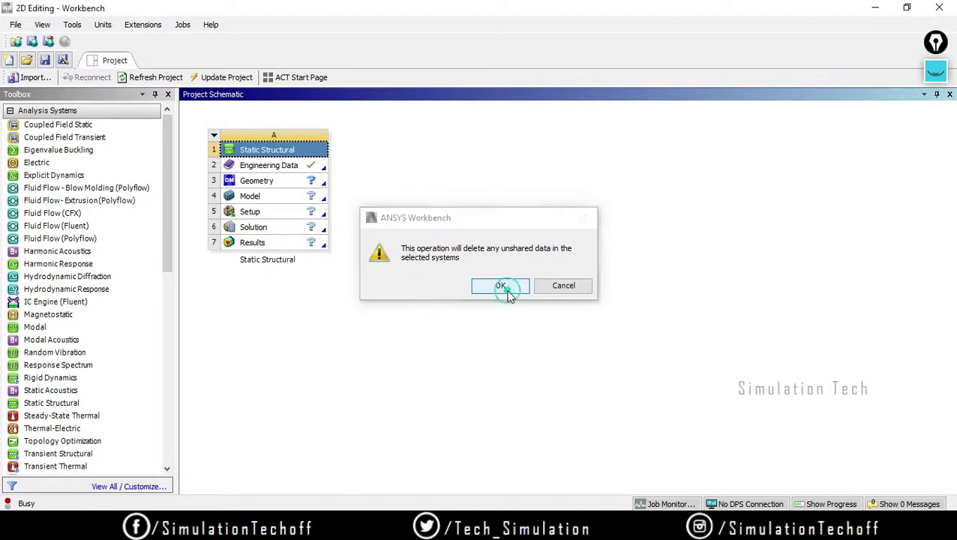
left_click(507, 288)
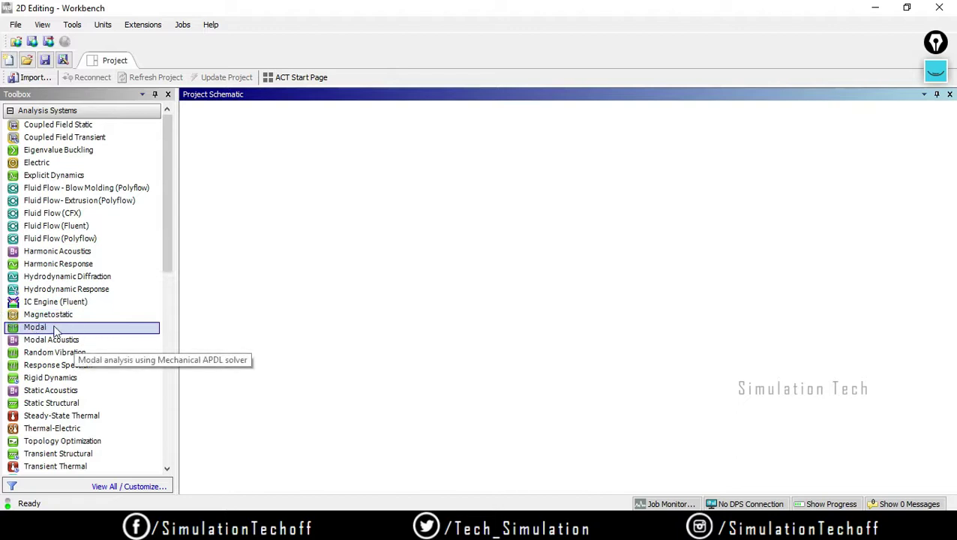
Step: Add a Modal analysis system to the project schematic and open its Geometry in DesignModeler
left_click_drag(44, 336, 261, 168)
left_click(439, 199)
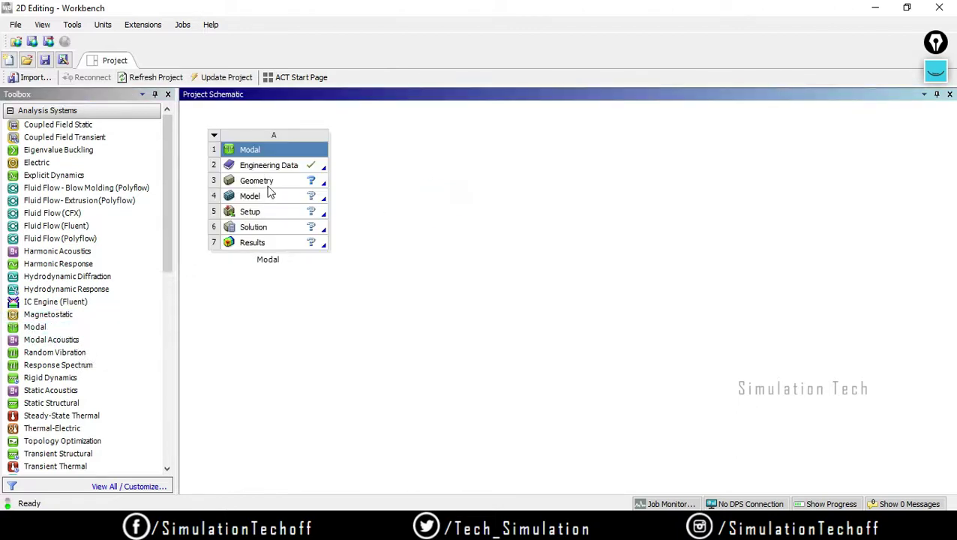
double_click(268, 183)
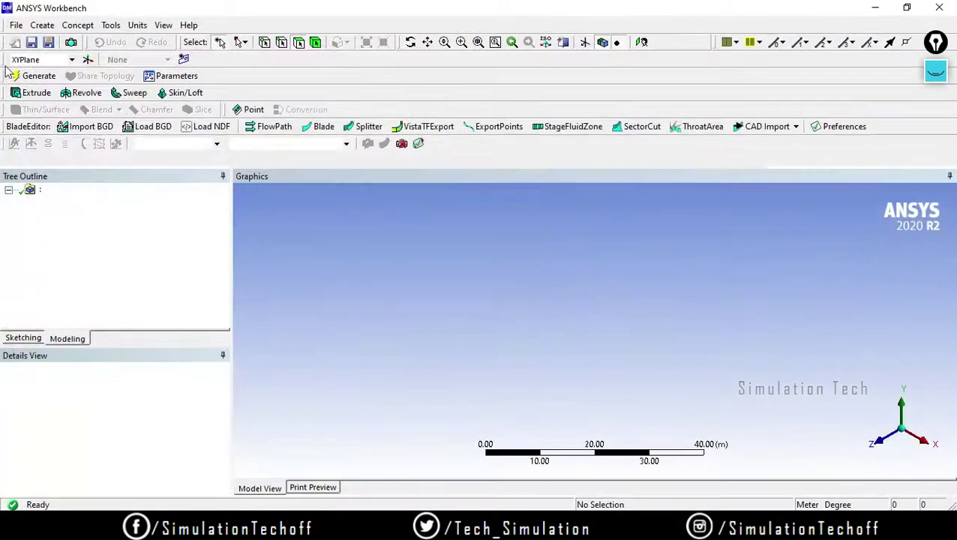
Step: Import the BAJA_ROLL_CAGE.iges file from the Downloads folder as external geometry and try to generate the import
left_click(16, 25)
left_click(82, 128)
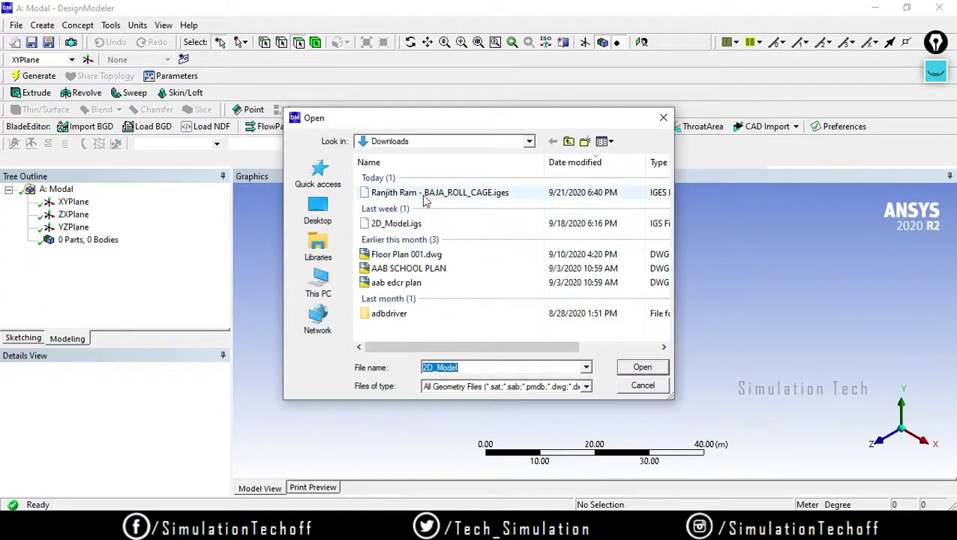
left_click(480, 192)
left_click(642, 367)
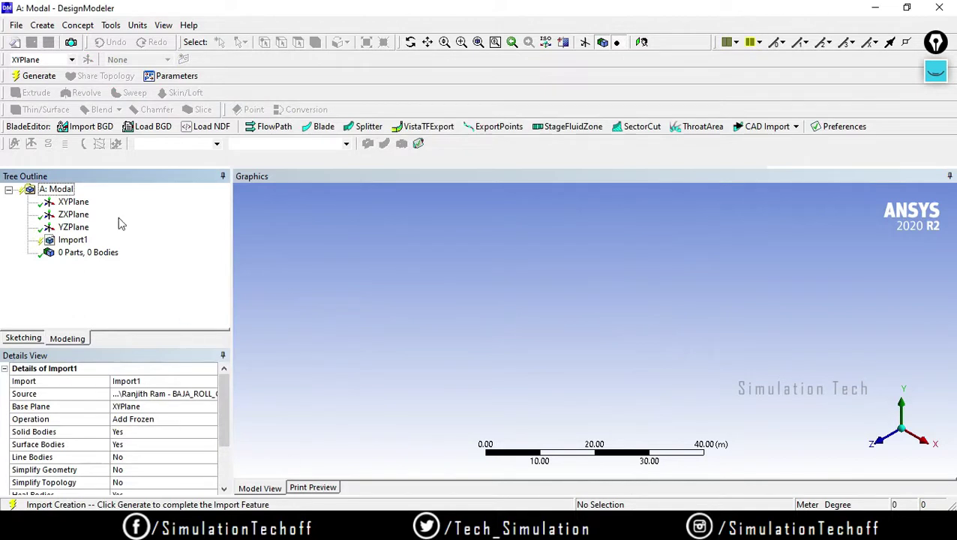
left_click(38, 76)
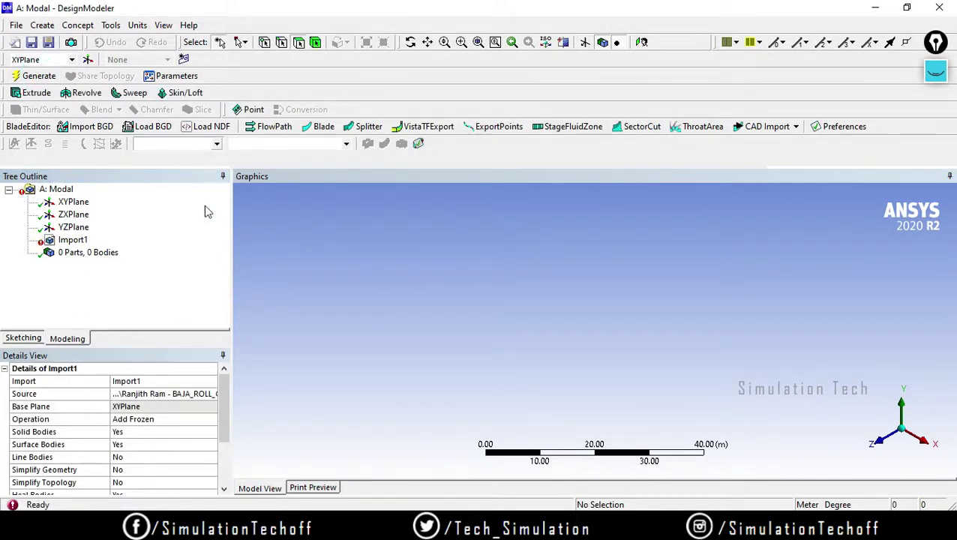
left_click(935, 72)
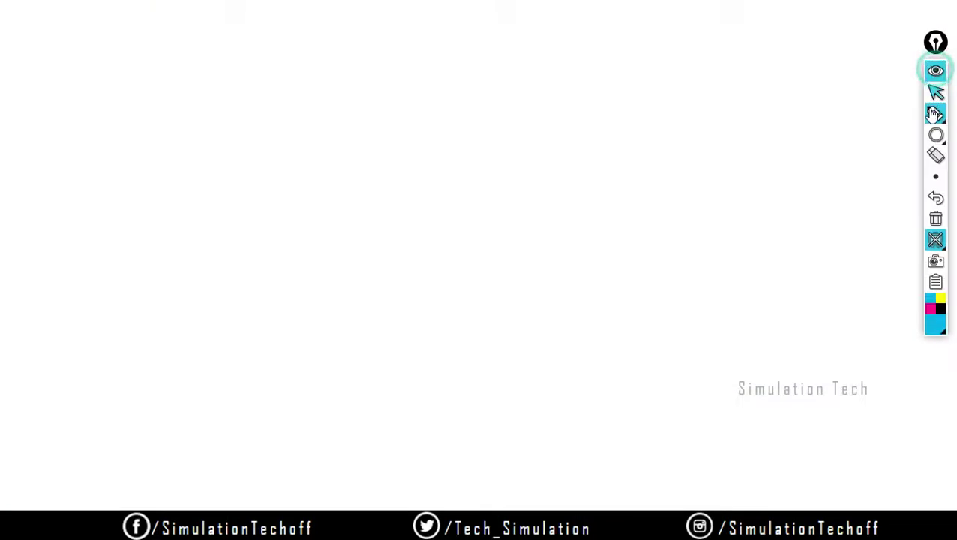
left_click(935, 240)
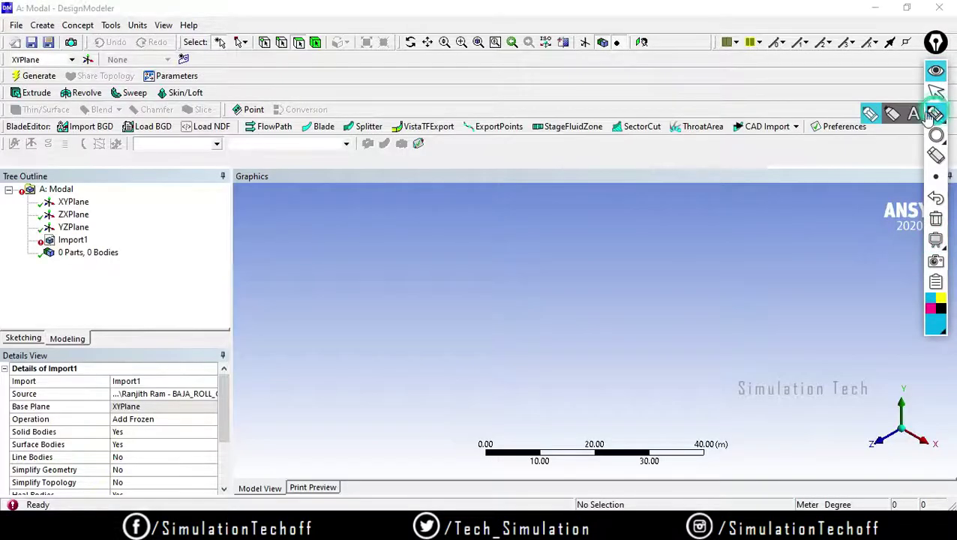
mouse_move(11, 81)
left_mouse_down()
mouse_move(60, 72)
mouse_move(69, 86)
mouse_move(11, 88)
left_mouse_up()
mouse_move(33, 235)
left_mouse_down()
mouse_move(101, 231)
mouse_move(97, 248)
mouse_move(24, 256)
left_mouse_up()
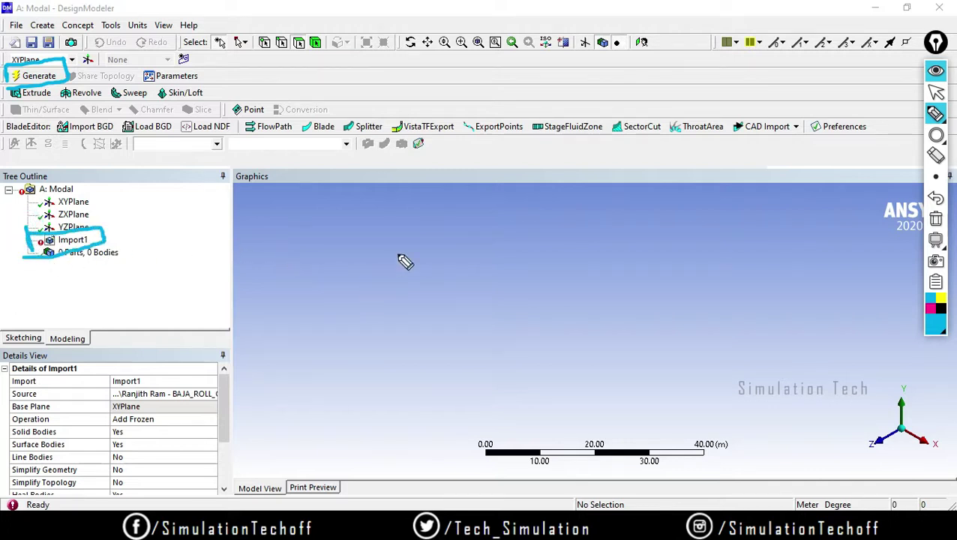
mouse_move(398, 242)
left_mouse_down()
mouse_move(409, 276)
mouse_move(435, 266)
left_mouse_up()
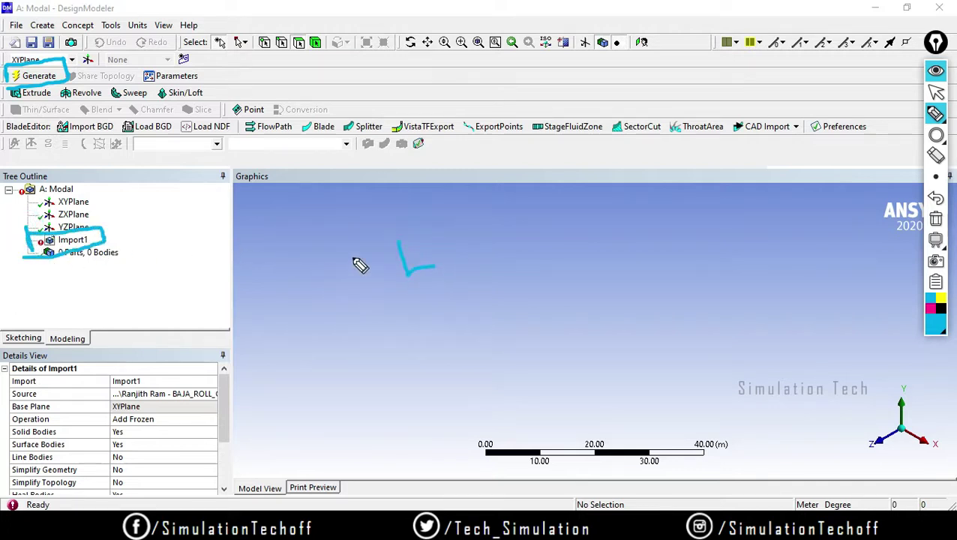
mouse_move(320, 265)
left_mouse_down()
mouse_move(330, 286)
mouse_move(346, 262)
mouse_move(348, 303)
left_mouse_up()
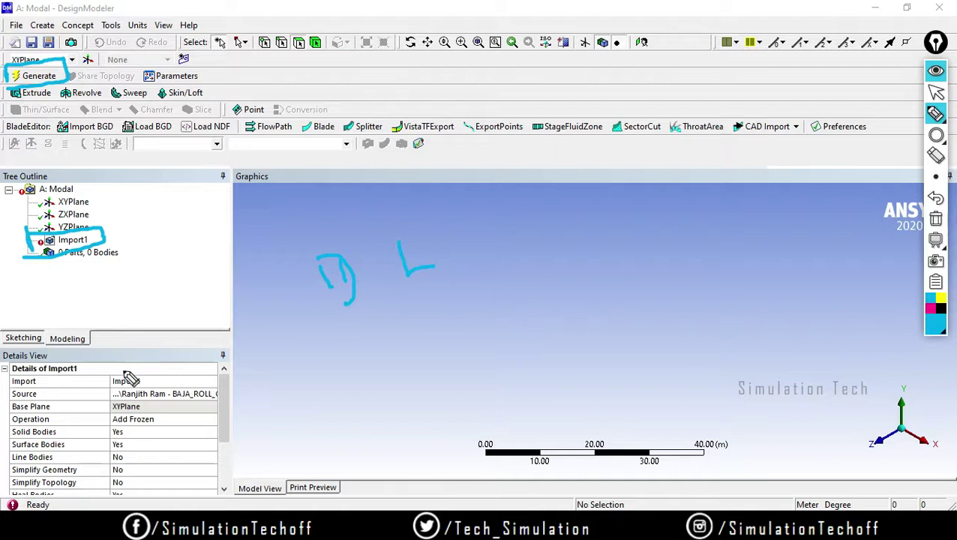
left_click(935, 219)
left_click(935, 92)
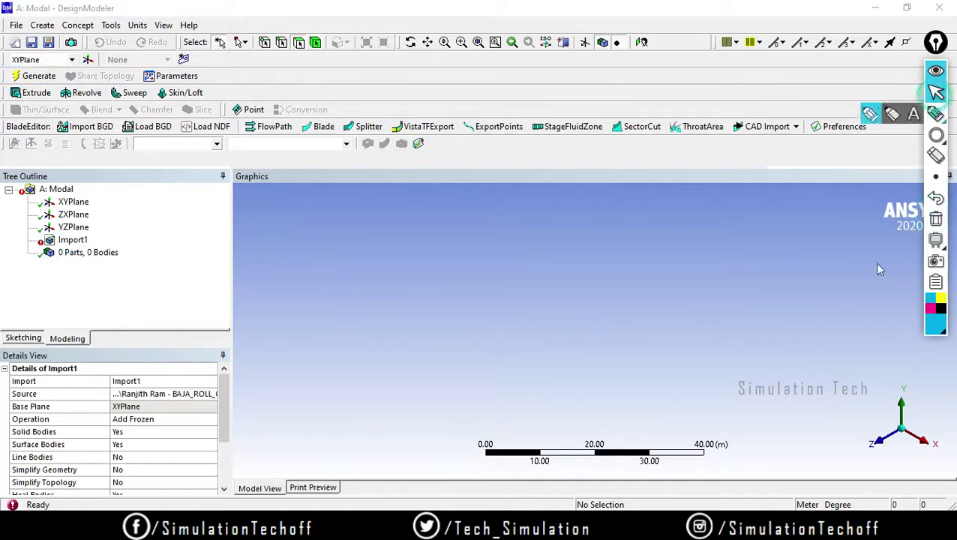
Step: Enlarge the Details View to show more of the settings of the Import1 feature
left_click(150, 331)
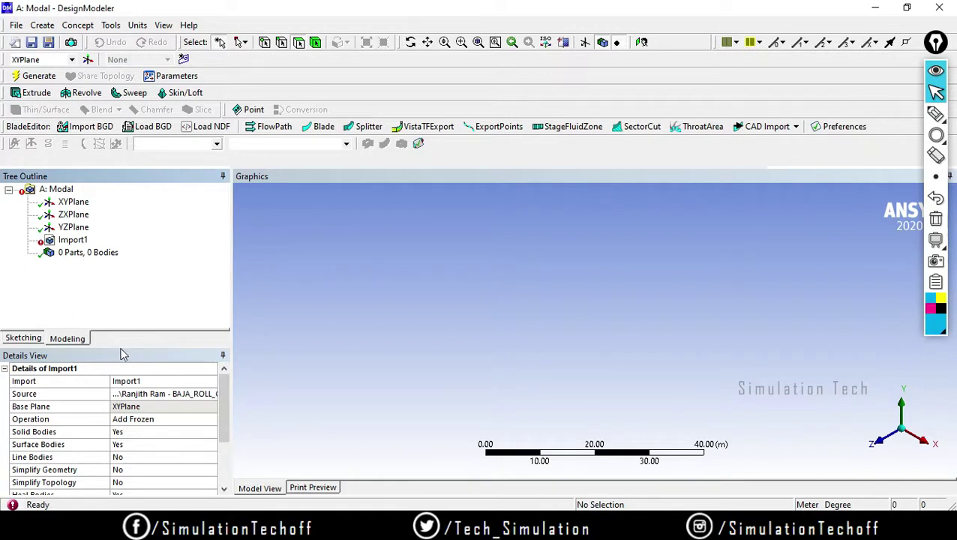
left_click_drag(121, 346, 122, 311)
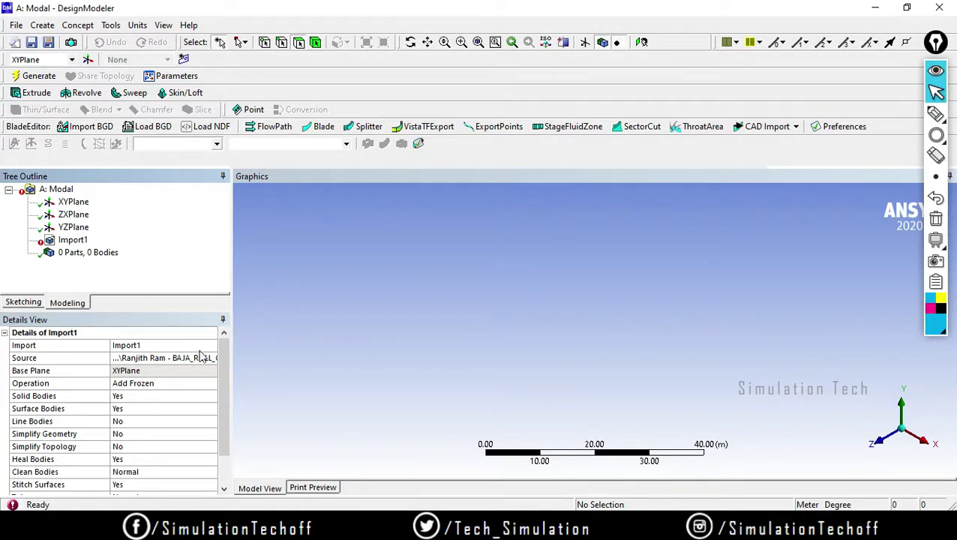
left_click_drag(228, 349, 227, 348)
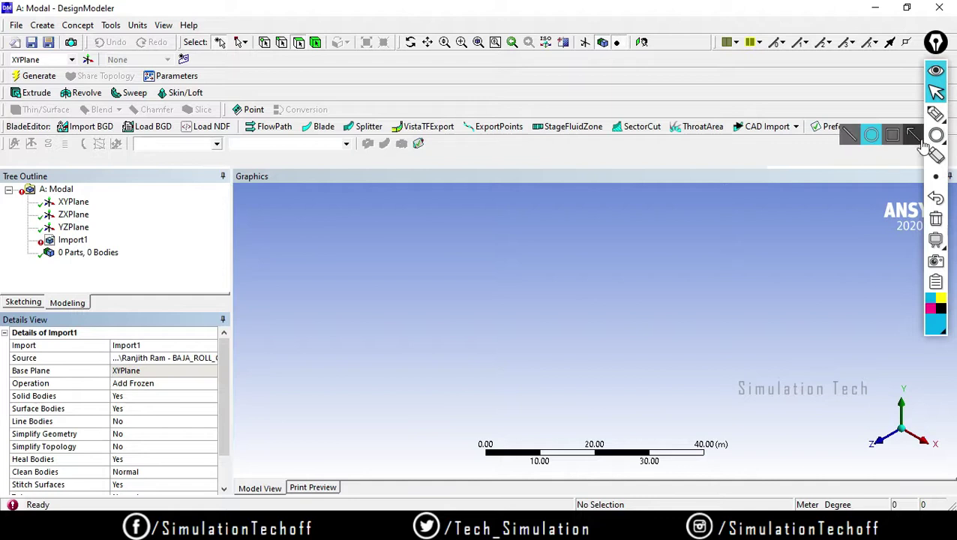
left_click(935, 113)
mouse_move(14, 409)
left_mouse_down()
mouse_move(141, 409)
mouse_move(60, 444)
mouse_move(12, 411)
left_mouse_up()
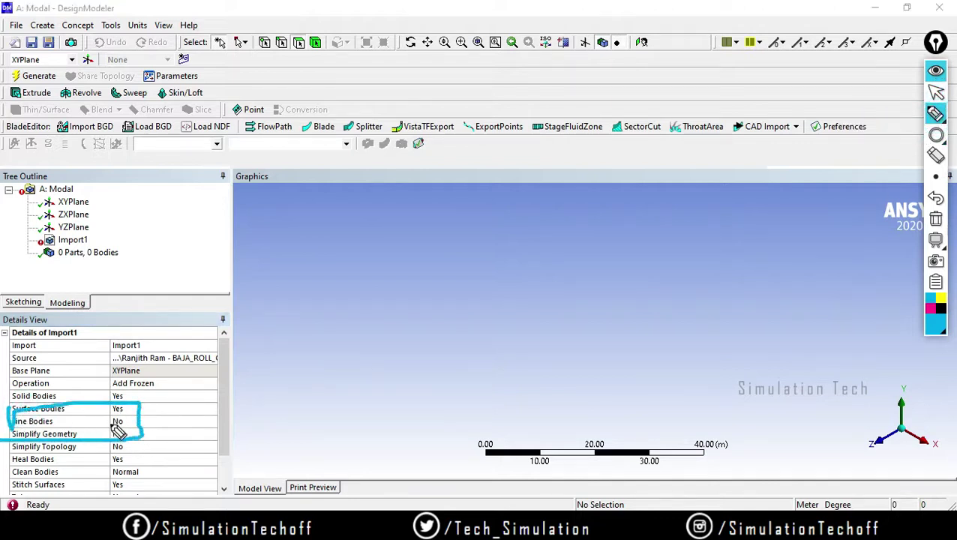
left_click_drag(126, 428, 162, 407)
mouse_move(922, 111)
left_click(936, 91)
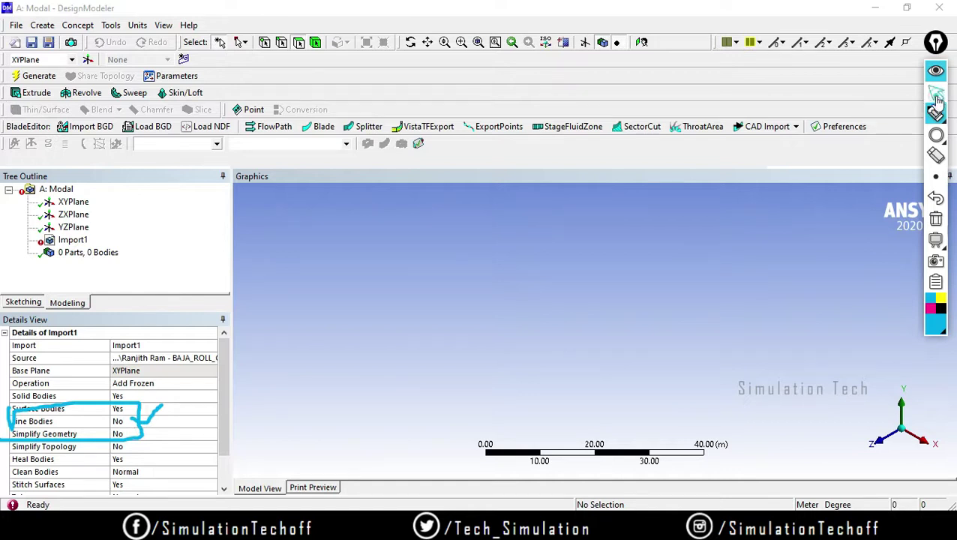
left_click(935, 219)
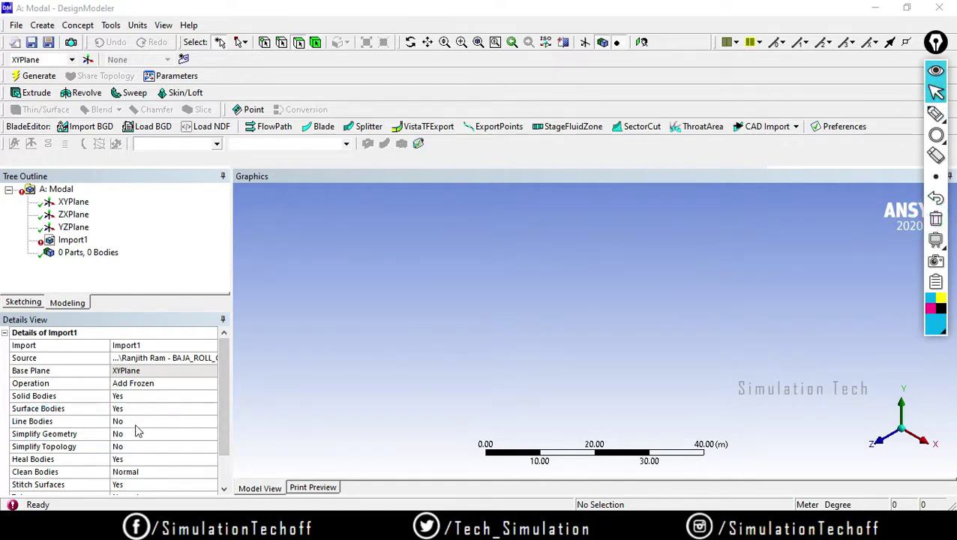
Step: Set Line Bodies to Yes for the Import1 feature and generate the import again
left_click(135, 422)
left_click(212, 422)
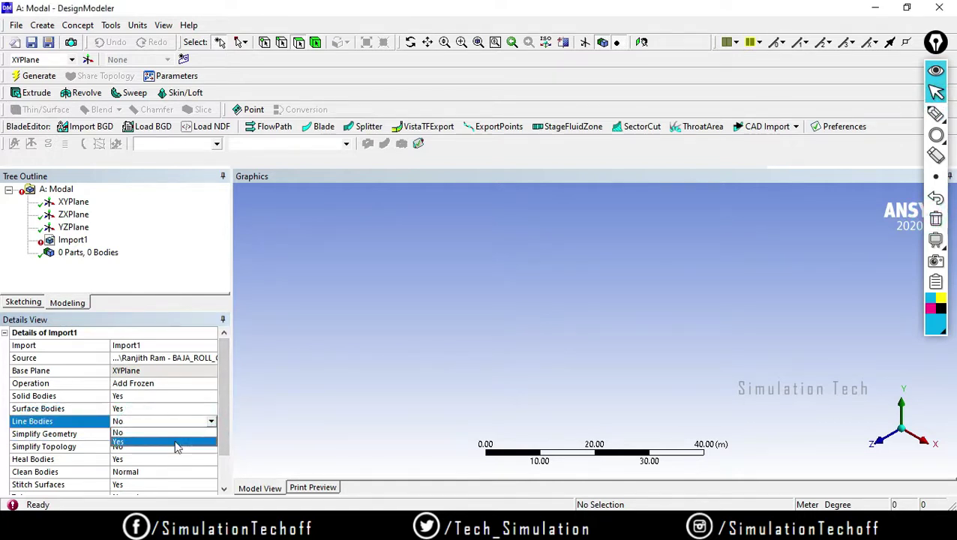
left_click(175, 441)
left_click(41, 81)
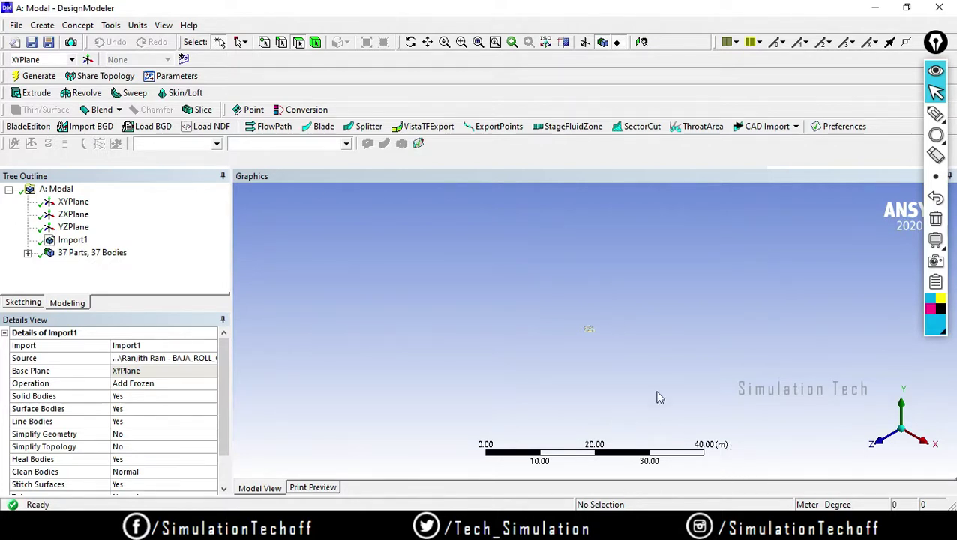
Step: Set the length unit to Millimeter and orient the view face-on to the XY plane
left_click(137, 26)
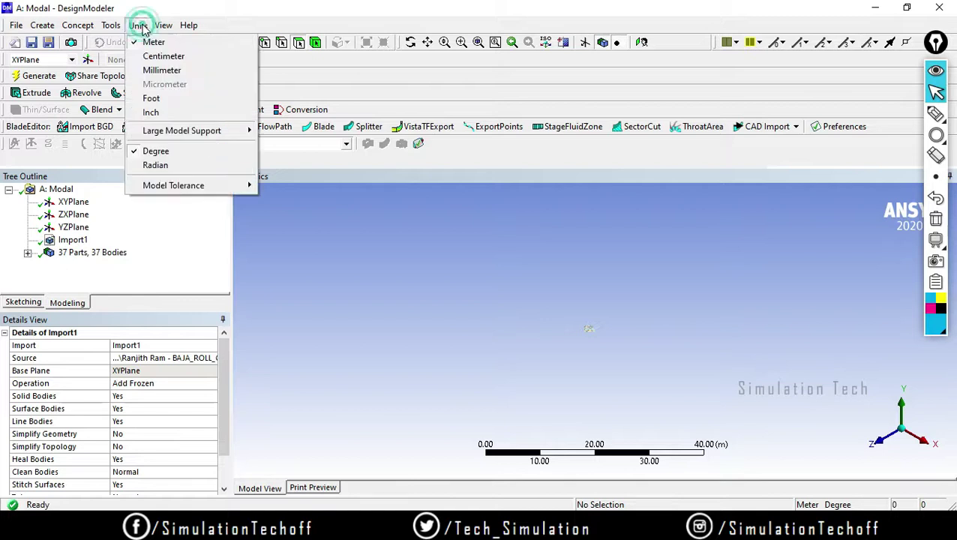
left_click(147, 70)
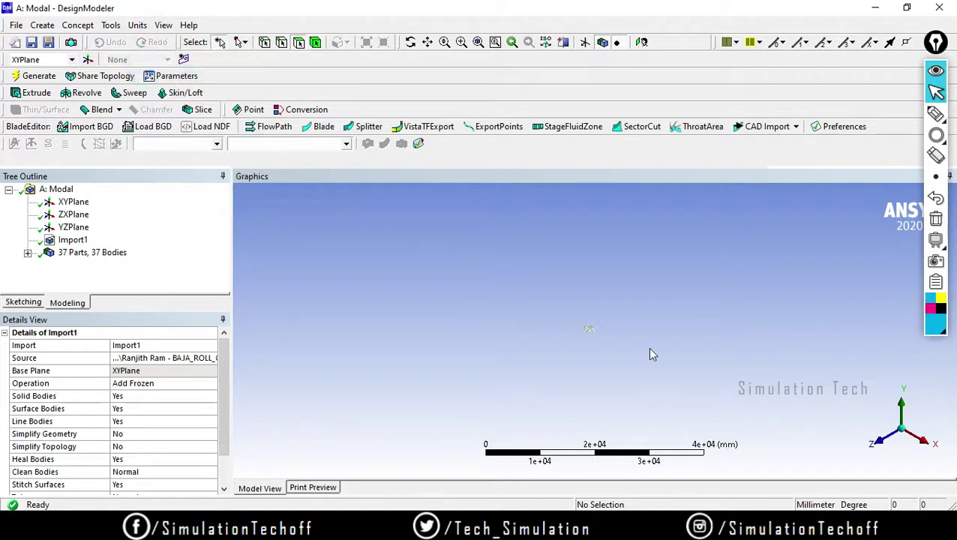
left_click(642, 44)
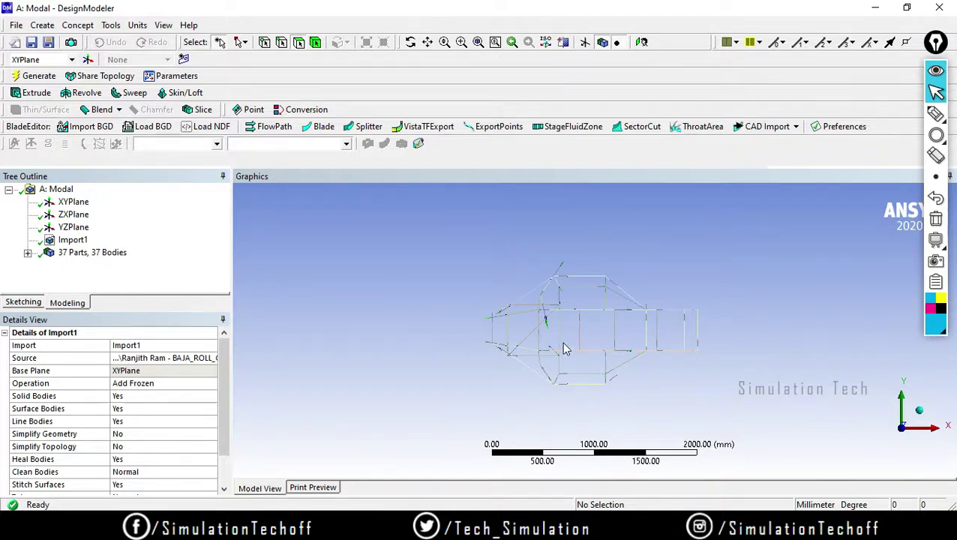
Step: Turn off the Cross Section Alignments display on the imported roll cage's line bodies
scroll(571, 368, "up", 4)
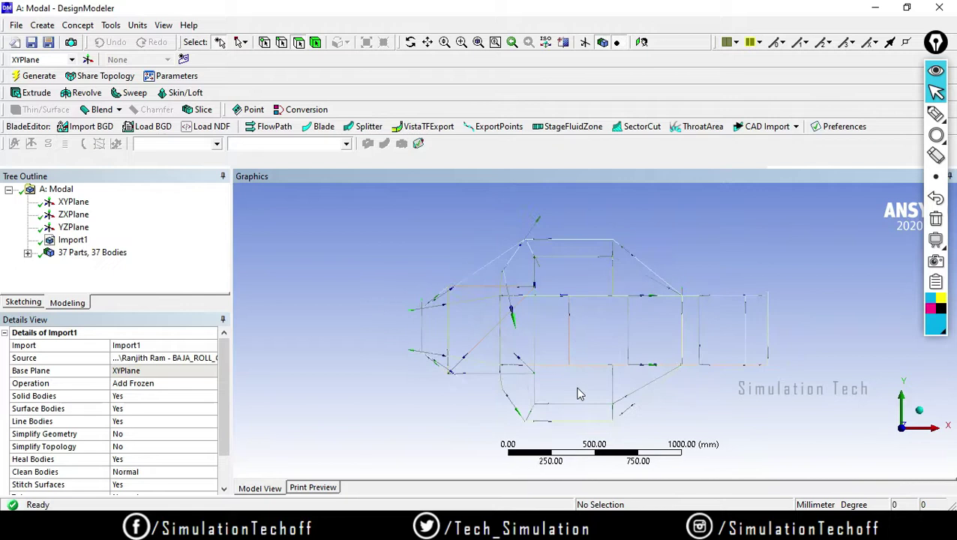
scroll(573, 386, "up", 2)
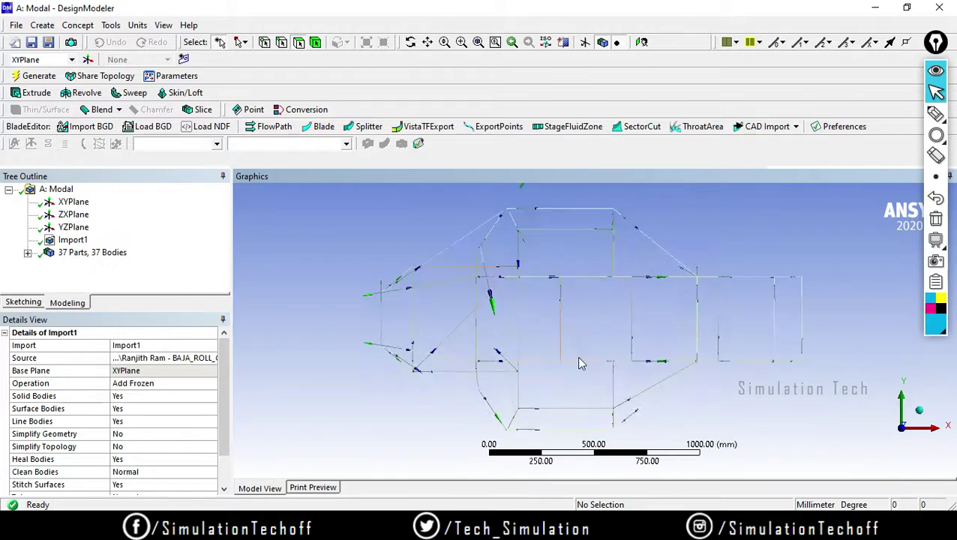
middle_click_drag(557, 399, 594, 344)
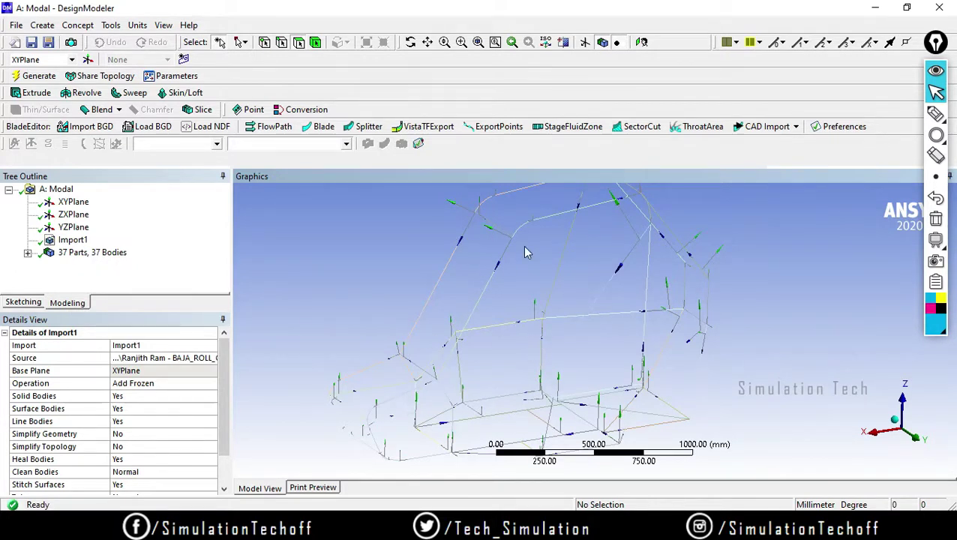
left_click(163, 26)
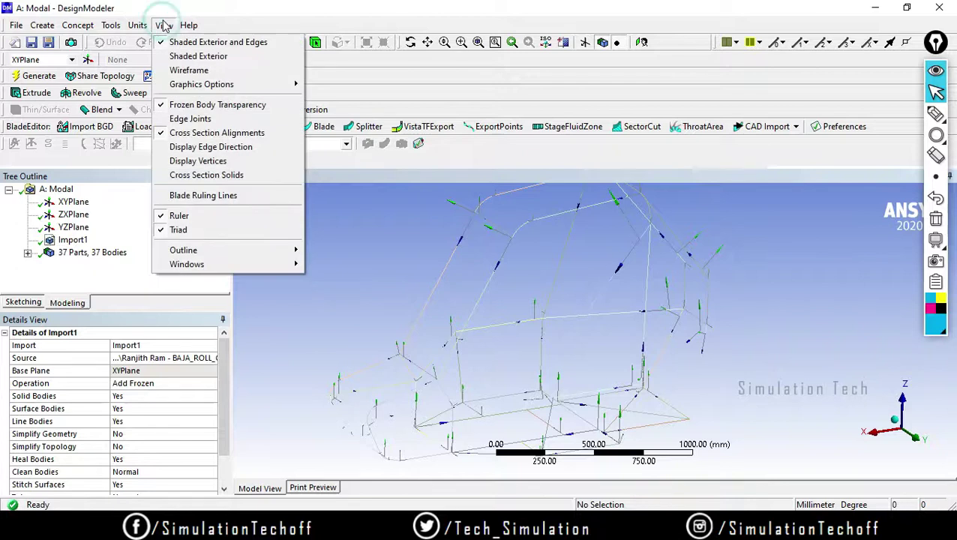
left_click(163, 132)
middle_click_drag(576, 325, 489, 327)
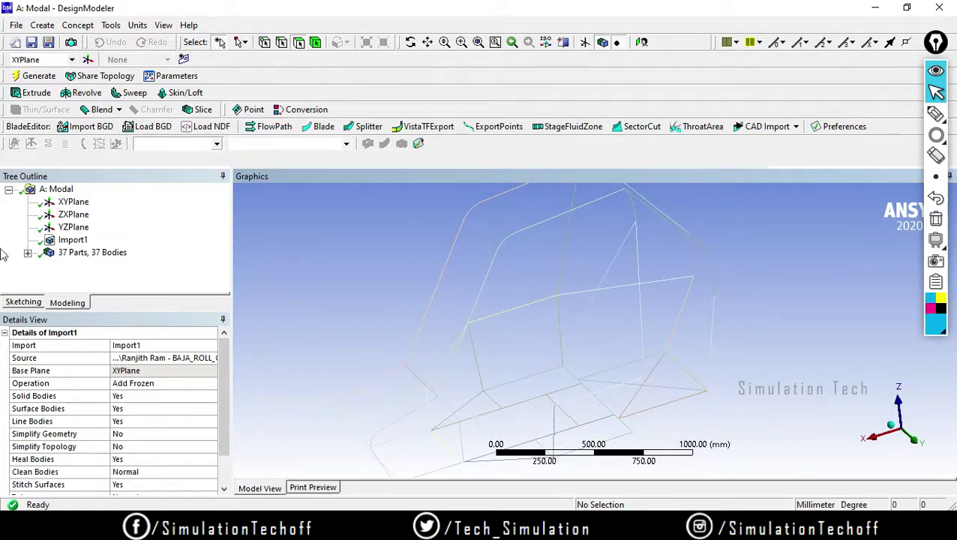
Step: Expand the parts and bodies list and select all the roll cage's line bodies to examine their shared details
left_click(26, 252)
left_click(79, 202)
left_click_drag(225, 211, 232, 298)
scroll(98, 285, "up", 10)
left_click_drag(224, 208, 227, 284)
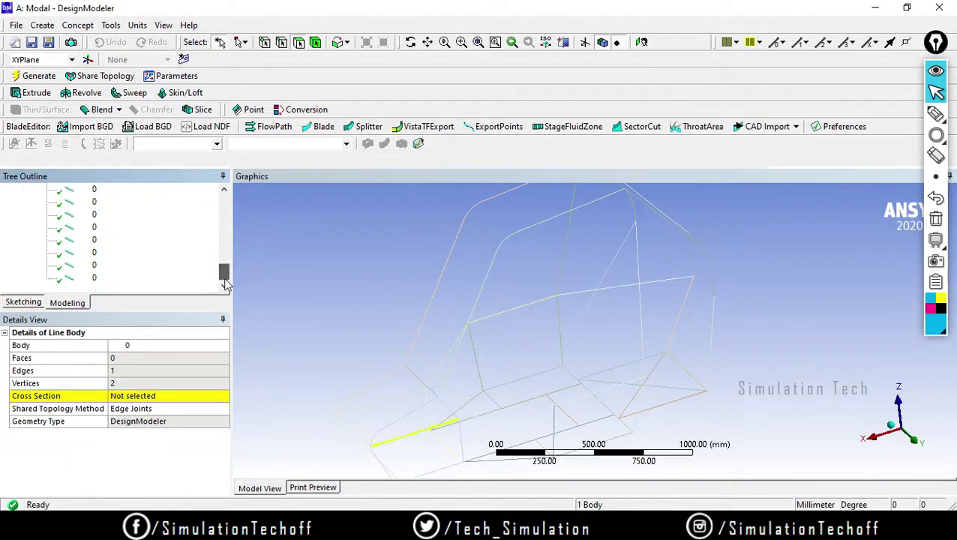
left_click(90, 282, "shift")
middle_click_drag(396, 316, 529, 348)
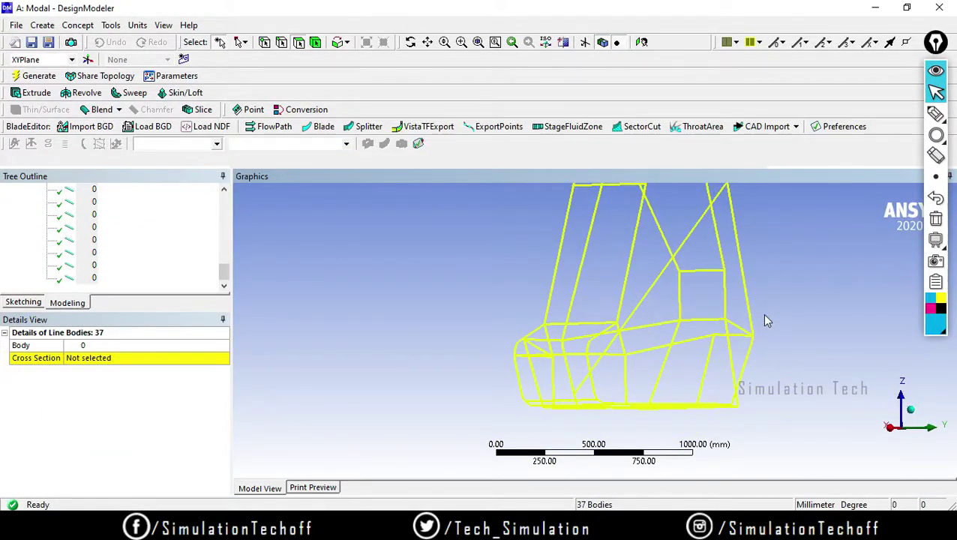
left_click(935, 113)
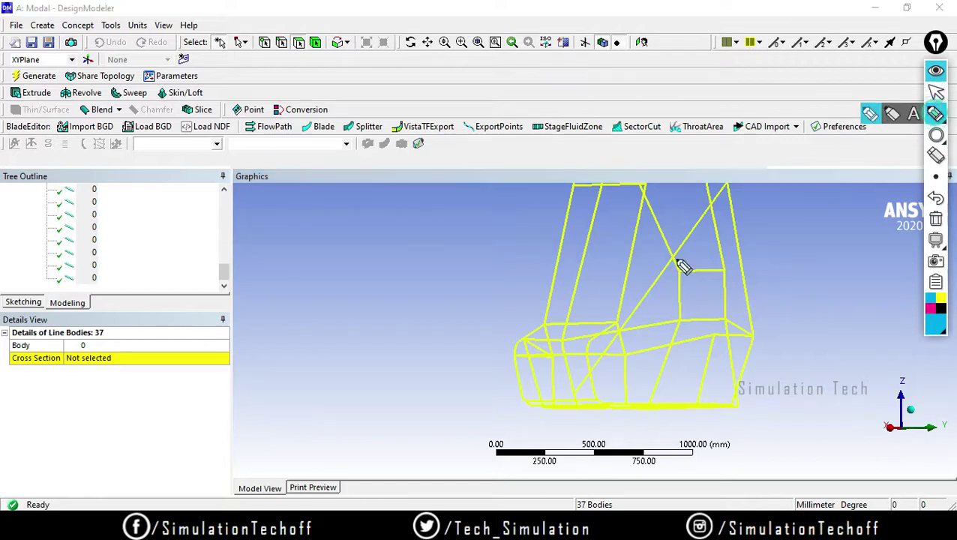
mouse_move(284, 301)
left_mouse_down()
mouse_move(278, 261)
mouse_move(295, 260)
mouse_move(278, 286)
mouse_move(318, 283)
mouse_move(318, 266)
mouse_move(396, 276)
left_mouse_up()
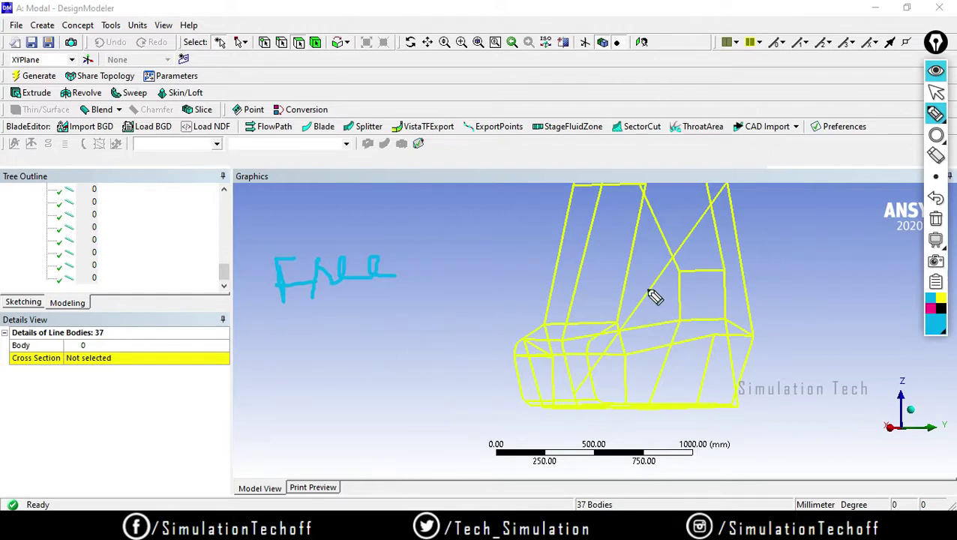
left_click(935, 218)
left_click(935, 91)
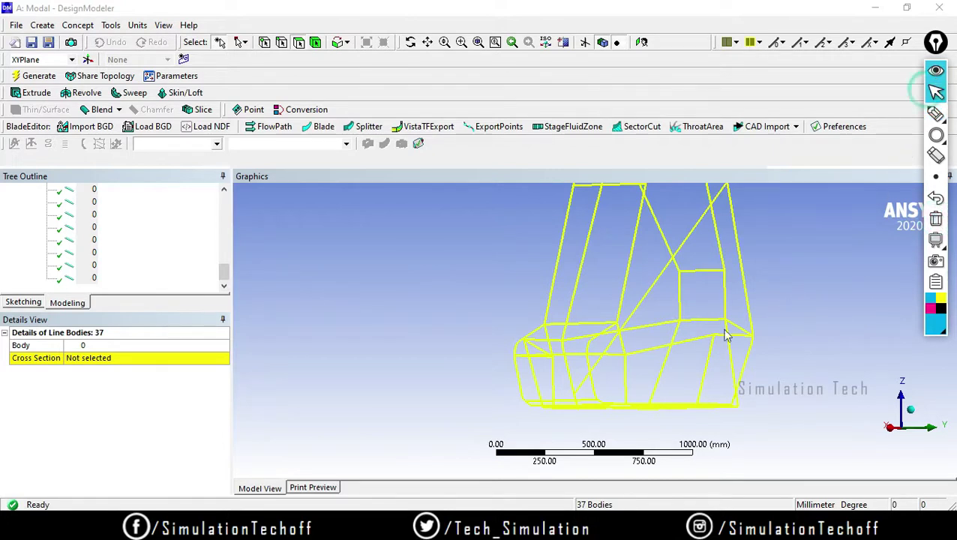
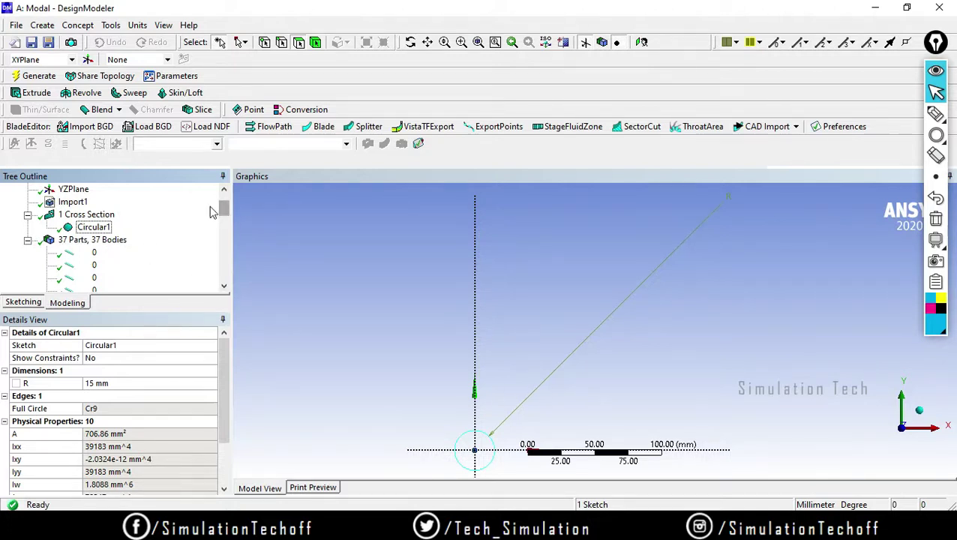
Step: Create a Boolean feature with the Unite operation, using all line bodies as tool bodies, and generate it
left_click(42, 25)
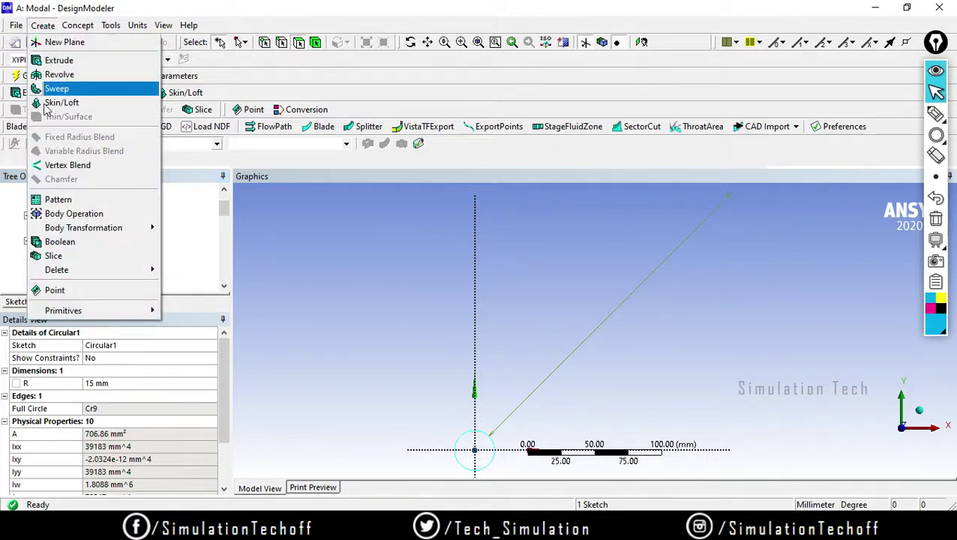
left_click(89, 243)
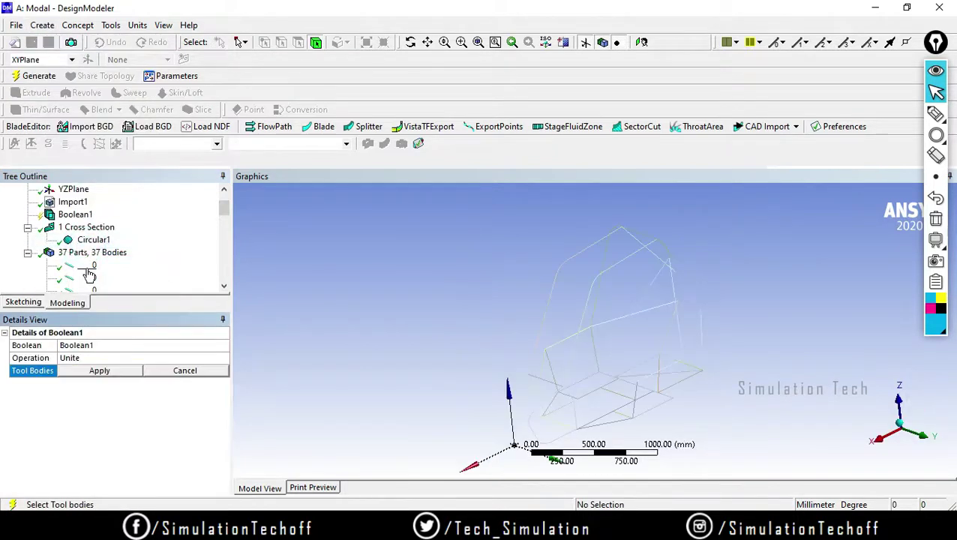
left_click(83, 266)
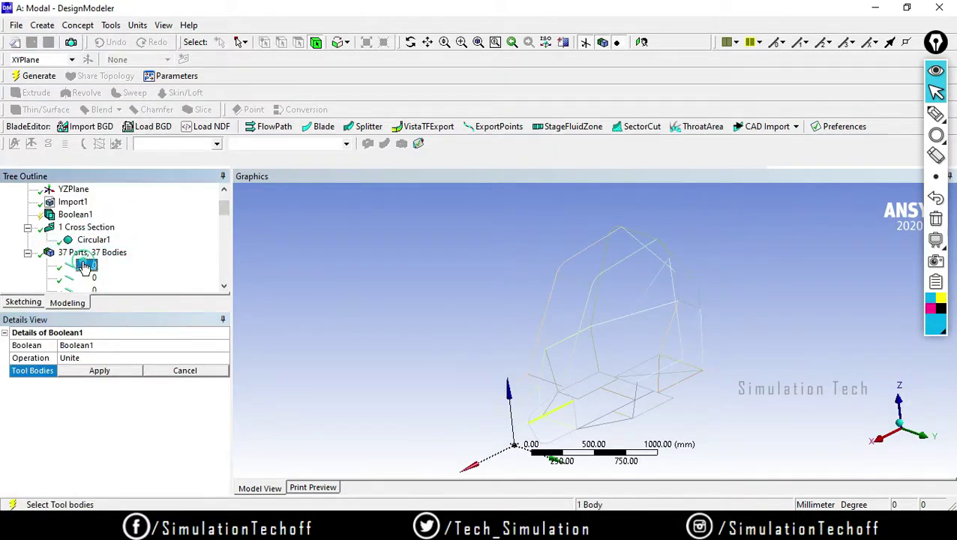
left_click_drag(222, 203, 225, 295)
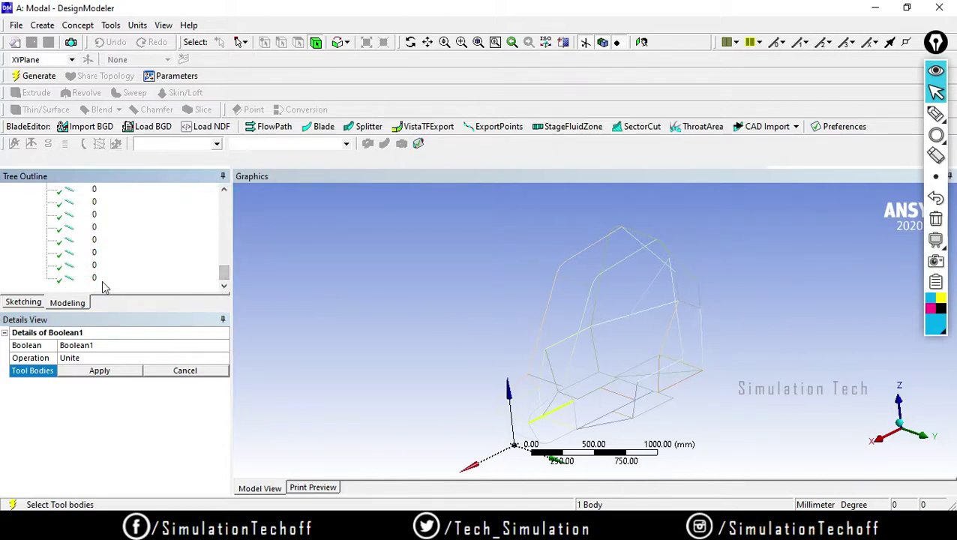
right_click(363, 270)
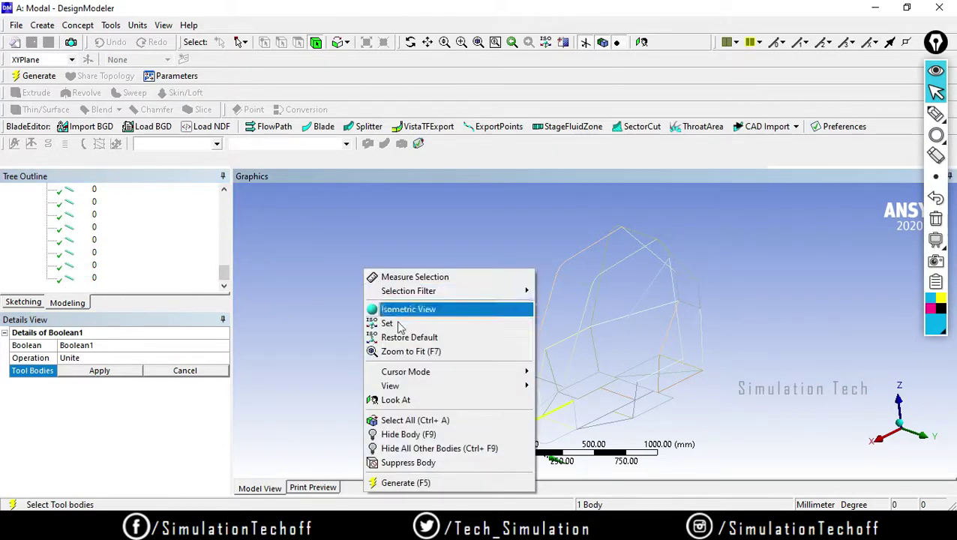
left_click(408, 422)
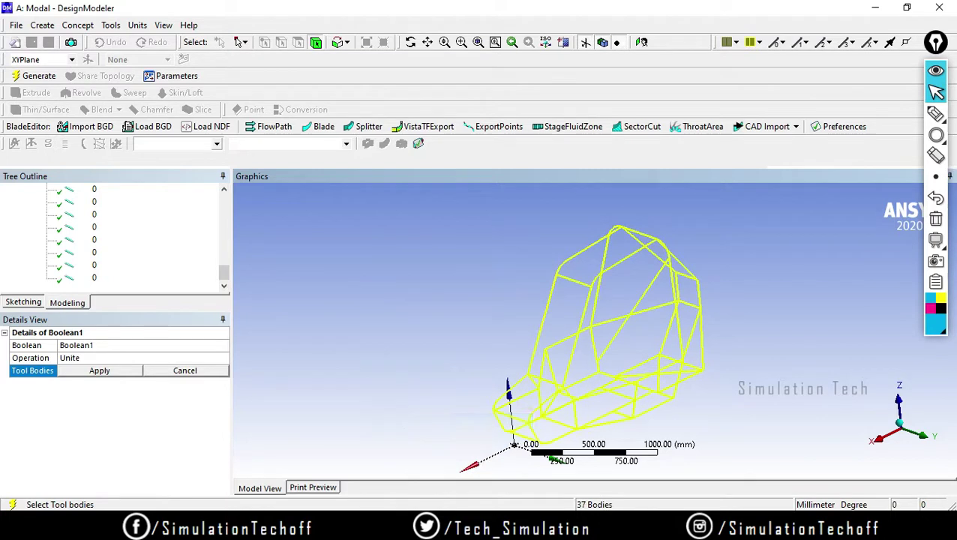
left_click(99, 372)
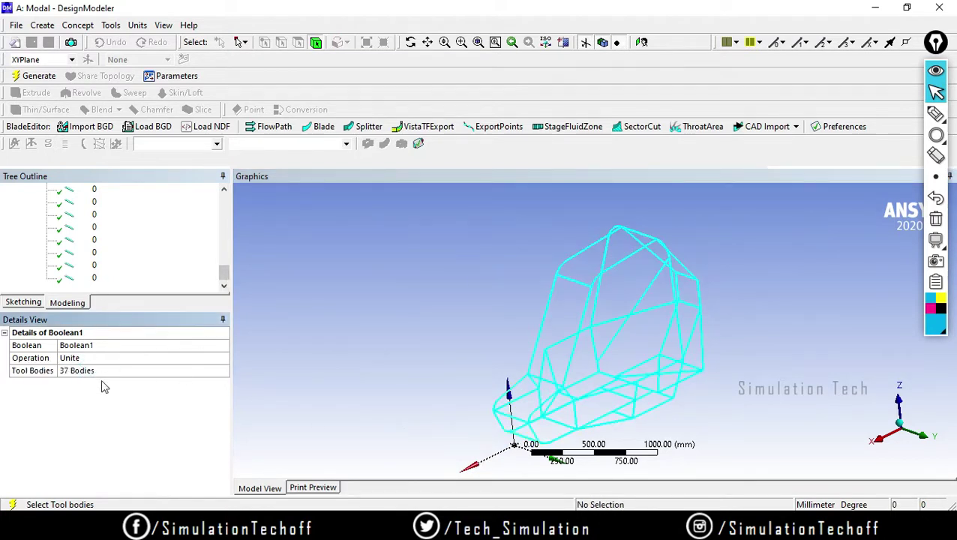
left_click(27, 79)
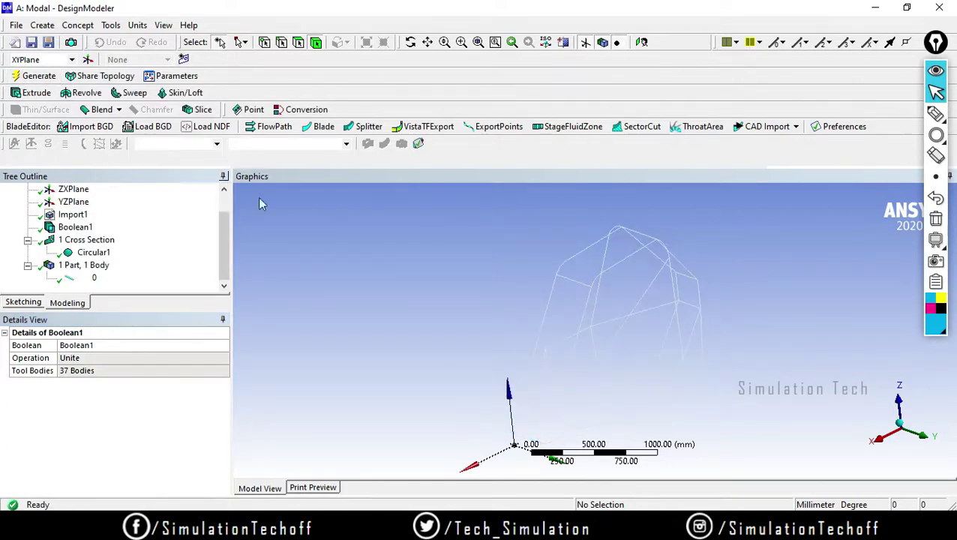
Step: Rename the united line body as chassis
left_click(88, 279)
right_click(89, 279)
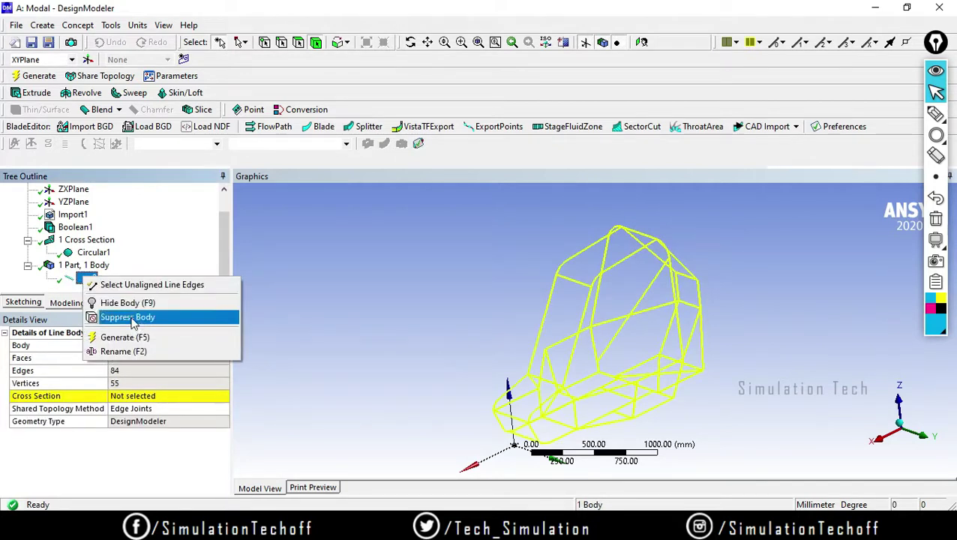
left_click(132, 338)
right_click(93, 279)
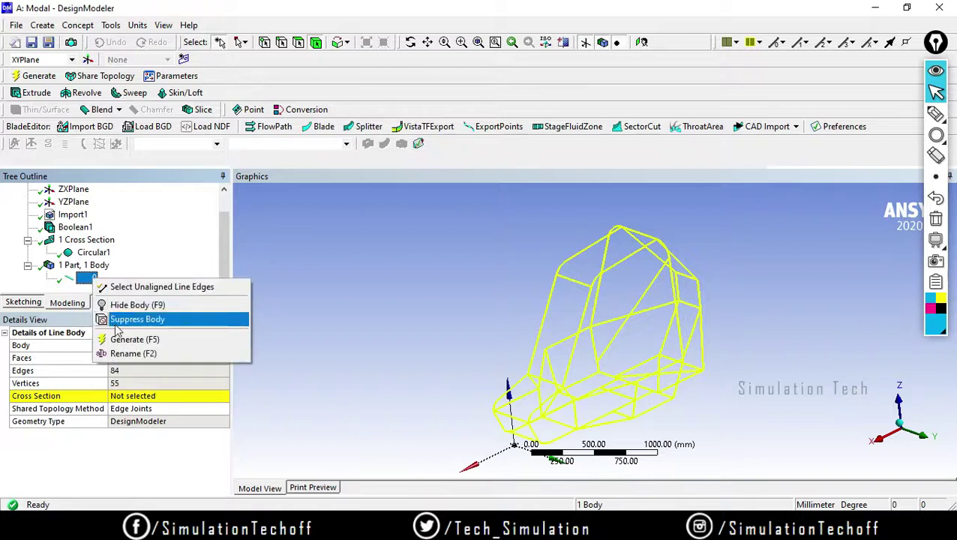
left_click(132, 353)
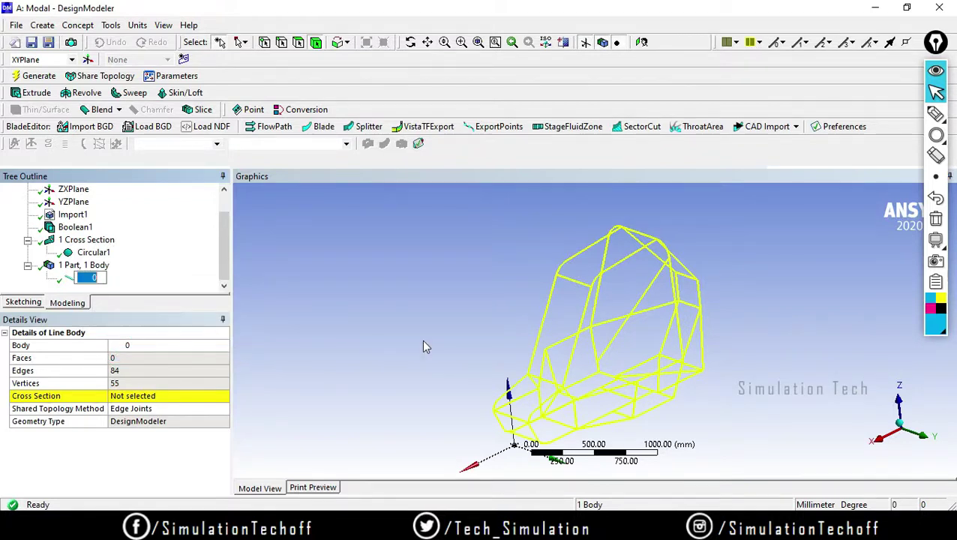
type("chassis")
key("Return")
left_click(264, 279)
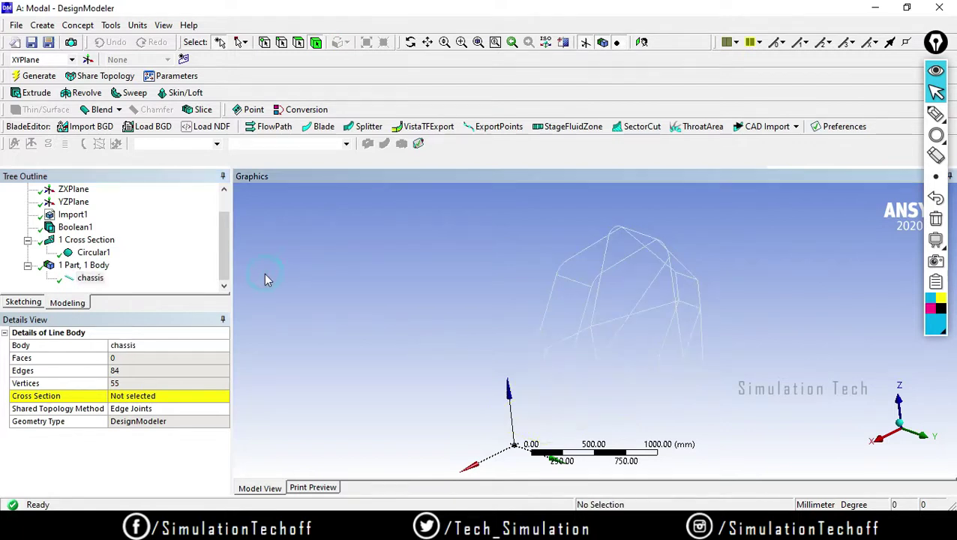
Step: Assign the Circular1 cross section to the chassis line body
left_click(222, 395)
left_click(223, 395)
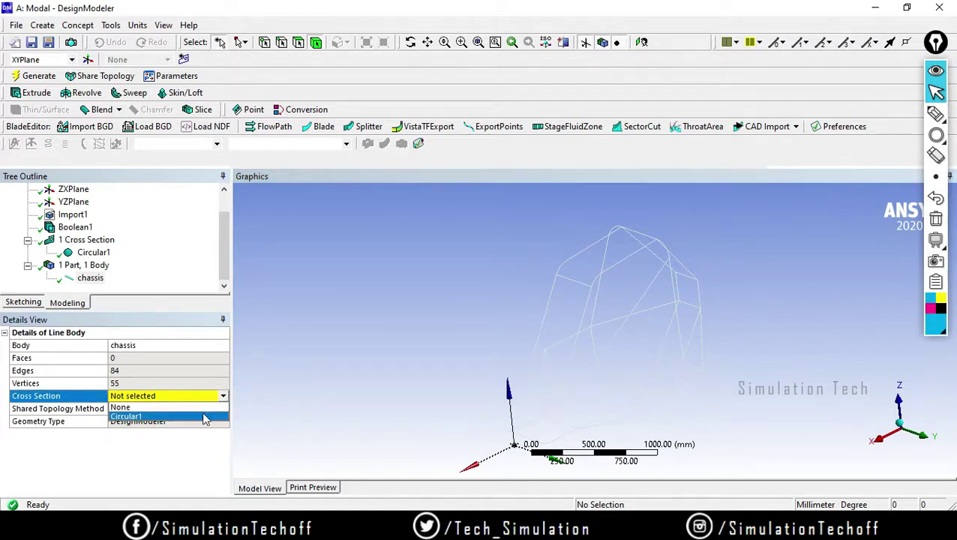
left_click(205, 417)
Step: Turn on the Cross Section Solids display and inspect the roll cage's tubes from several angles
left_click(163, 24)
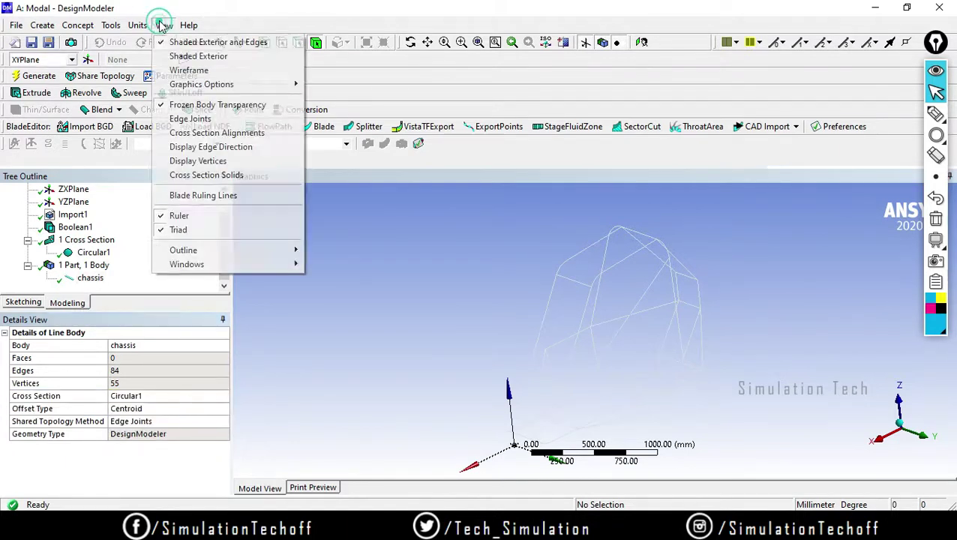
left_click(201, 175)
middle_click_drag(679, 325, 660, 385)
scroll(615, 308, "up", 3)
scroll(566, 322, "up", 4)
scroll(574, 338, "down", 4)
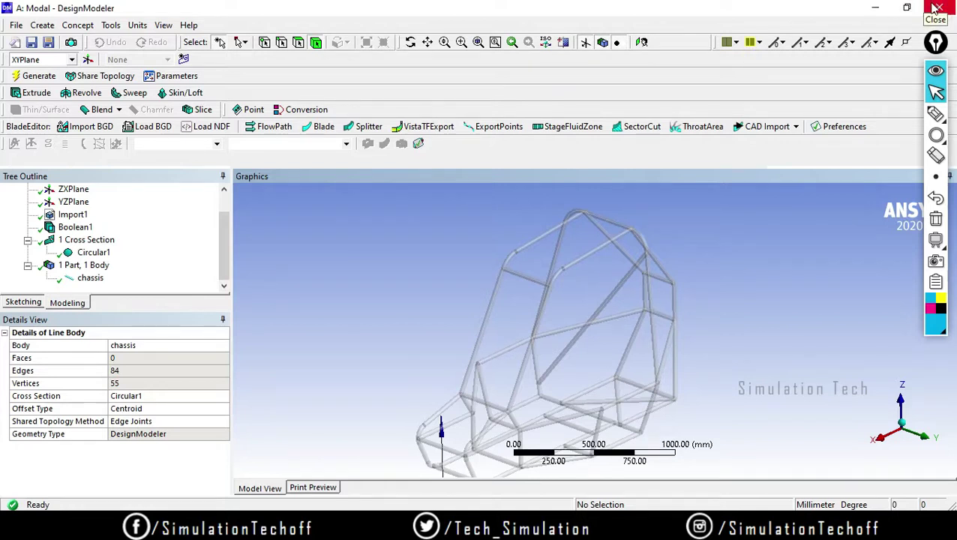
Step: Minimize DesignModeler and open the Modal system's Model cell from Workbench in Mechanical
left_click(875, 9)
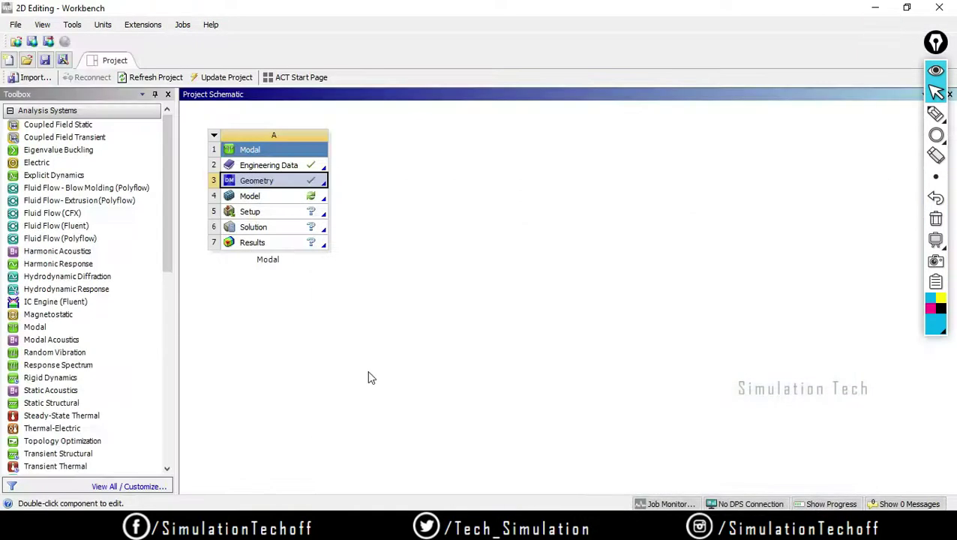
double_click(272, 198)
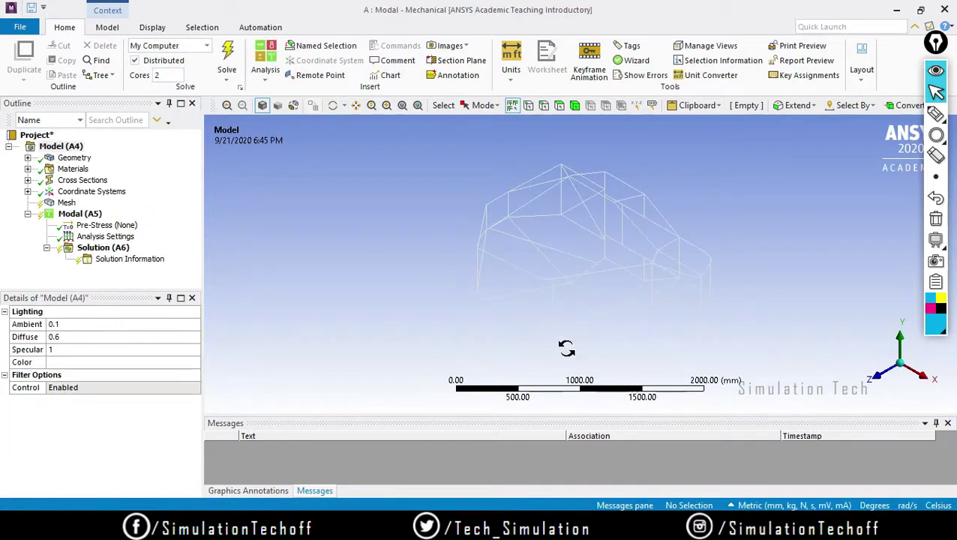
middle_click_drag(566, 348, 524, 269)
scroll(591, 321, "up", 2)
middle_click_drag(591, 321, 556, 257, "ctrl")
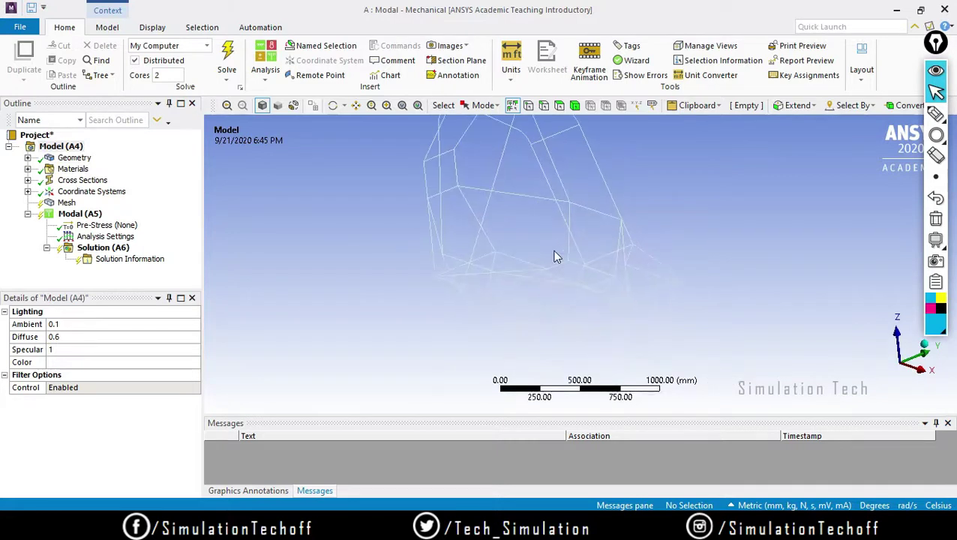
Step: Expand the Geometry branch and review the chassis body's cross section, material assignment and properties
left_click(28, 158)
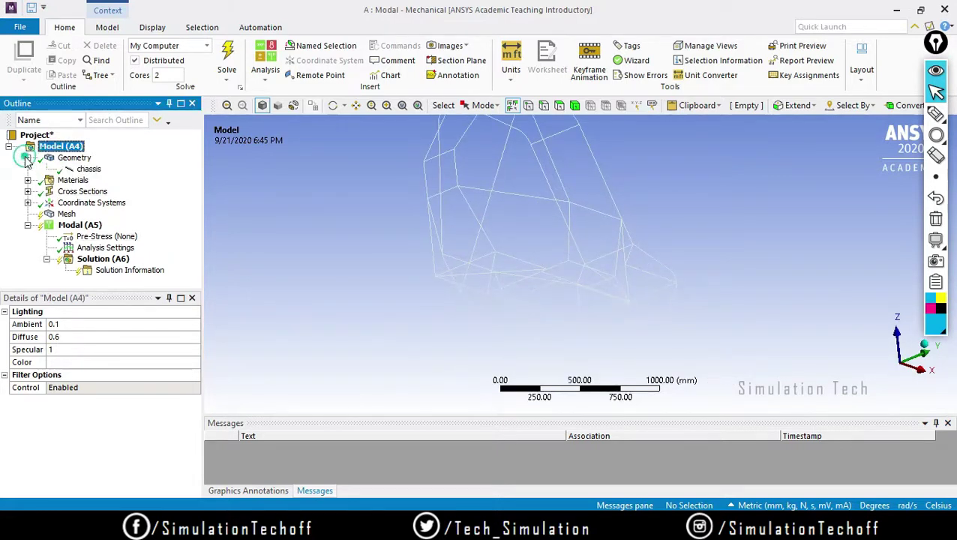
left_click(78, 169)
scroll(199, 328, "down", 1)
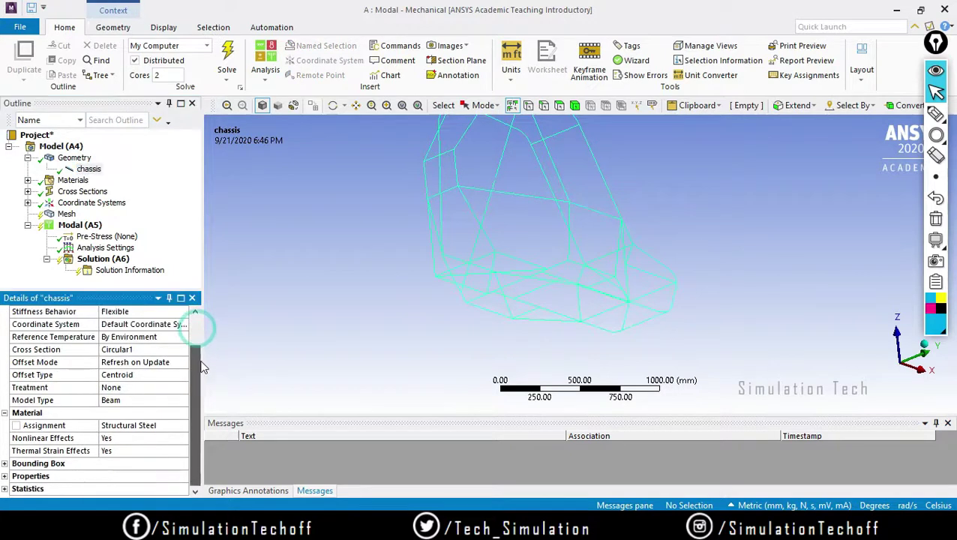
left_click(4, 476)
left_click_drag(195, 381, 228, 326)
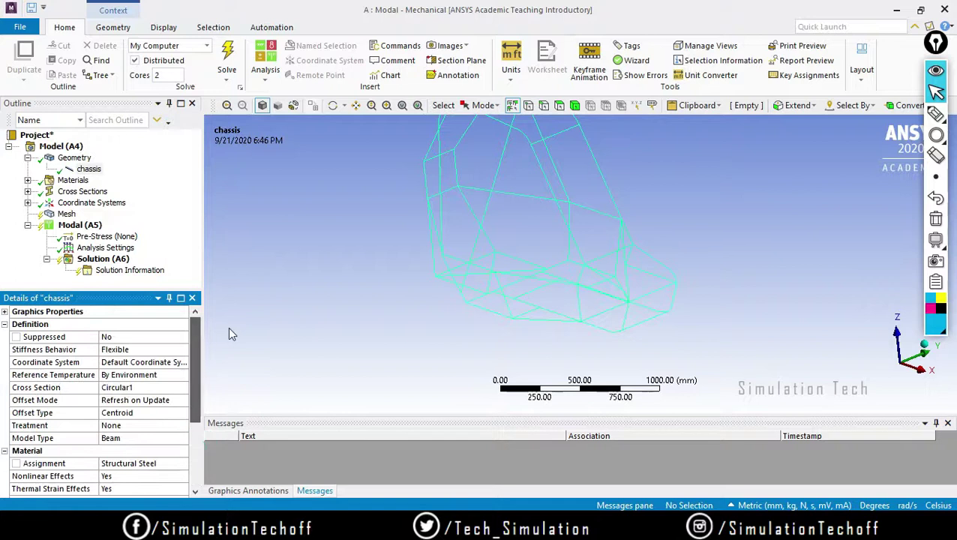
Step: Generate the mesh of the chassis with the default element size and inspect it from several angles
right_click(68, 215)
left_click(120, 254)
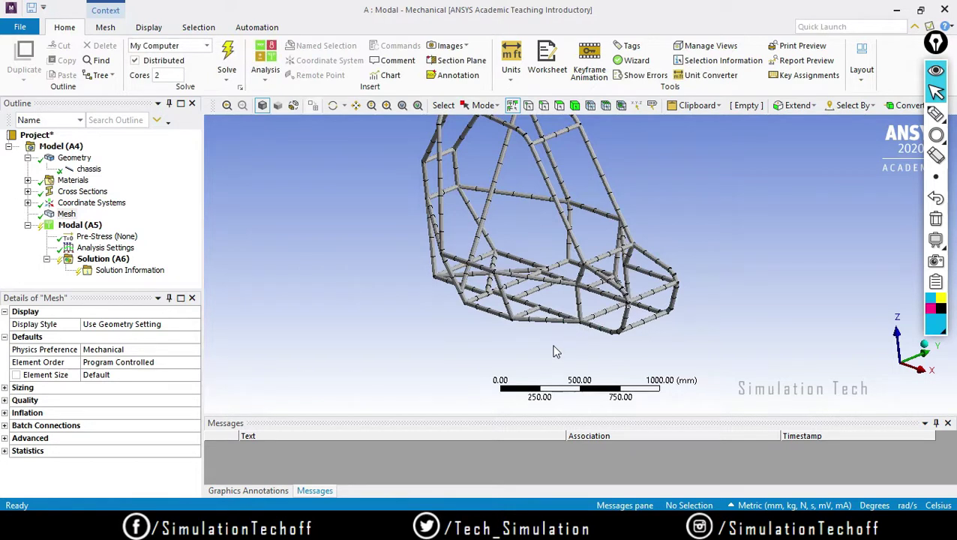
middle_click_drag(574, 316, 595, 294)
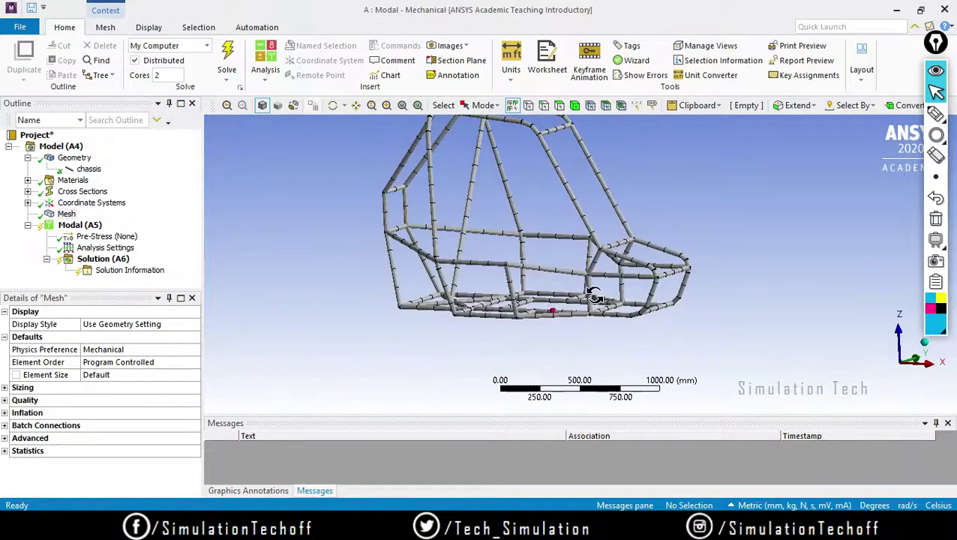
scroll(536, 275, "up", 2)
scroll(535, 274, "up", 2)
scroll(532, 269, "down", 4)
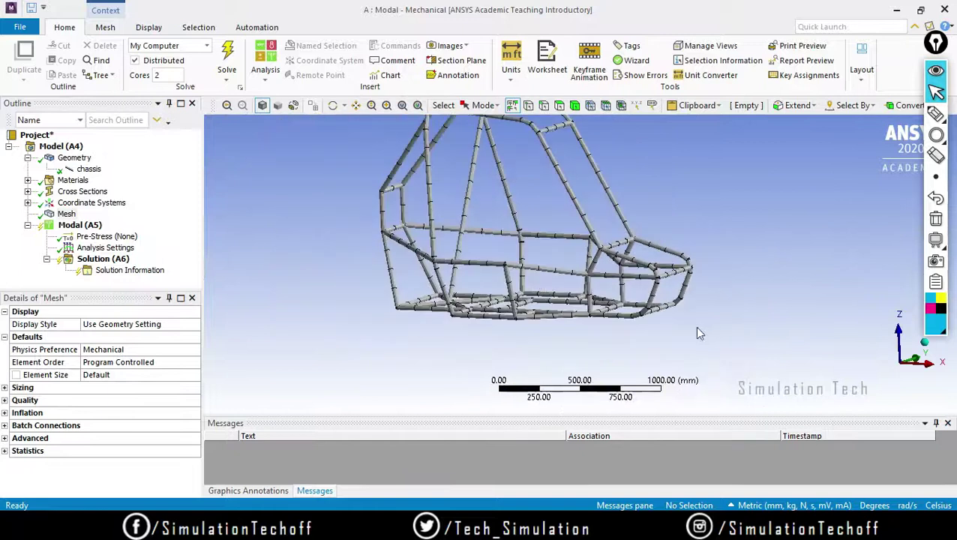
mouse_move(694, 326)
middle_mouse_down()
mouse_move(388, 321)
mouse_move(810, 268)
middle_mouse_up()
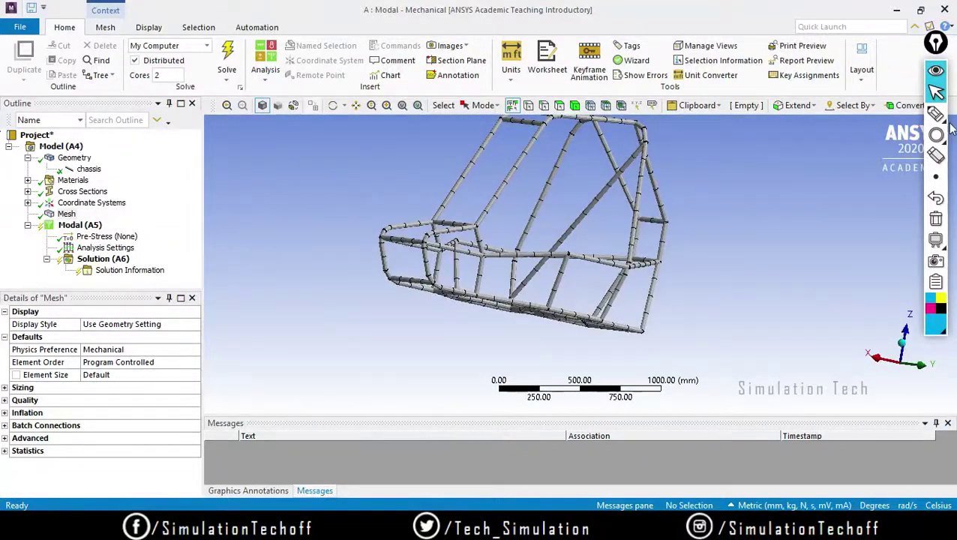
left_click(936, 111)
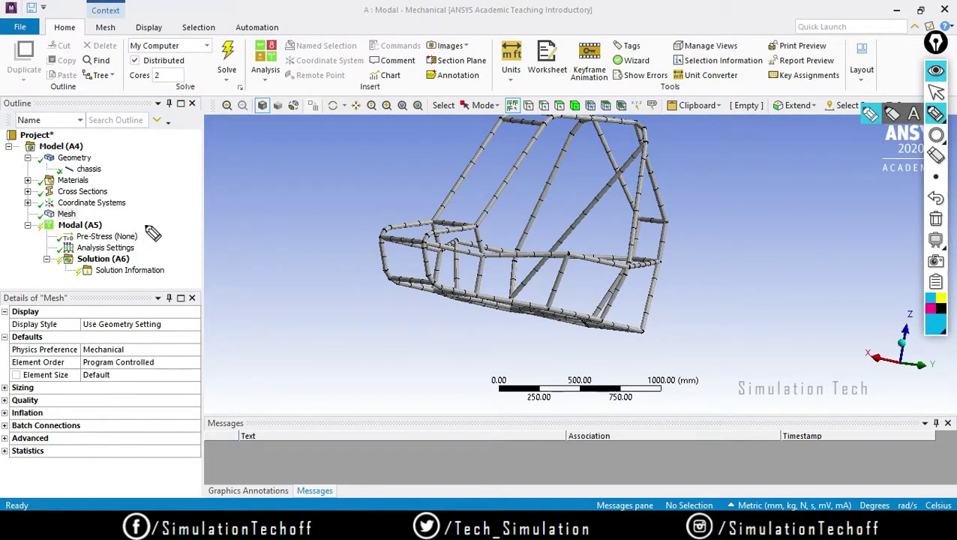
left_click_drag(147, 224, 213, 199)
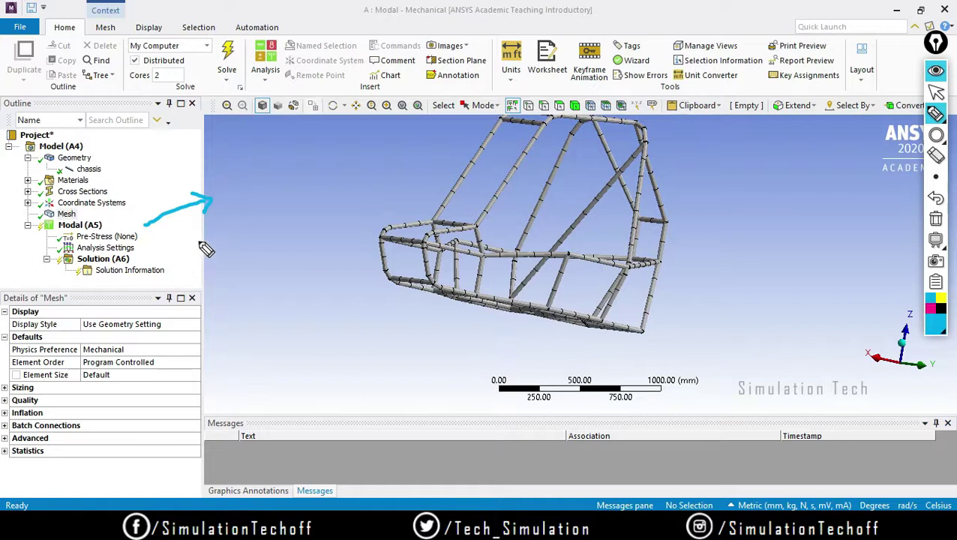
mouse_move(239, 178)
left_mouse_down()
mouse_move(250, 199)
mouse_move(263, 189)
mouse_move(261, 171)
mouse_move(293, 187)
mouse_move(305, 167)
left_mouse_up()
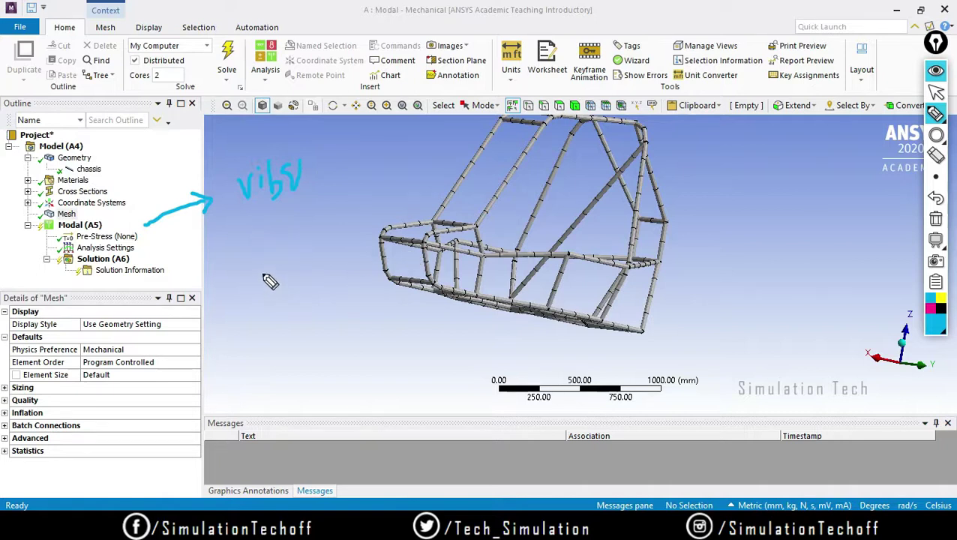
left_click_drag(269, 283, 264, 266)
mouse_move(268, 274)
left_mouse_down()
mouse_move(307, 266)
mouse_move(304, 228)
left_mouse_up()
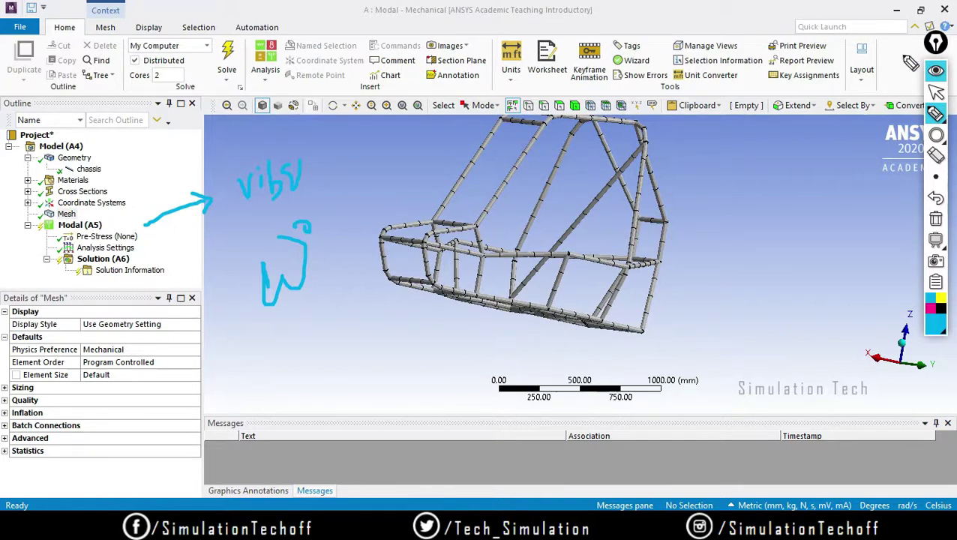
mouse_move(727, 204)
left_mouse_down()
mouse_move(772, 203)
mouse_move(790, 187)
left_mouse_up()
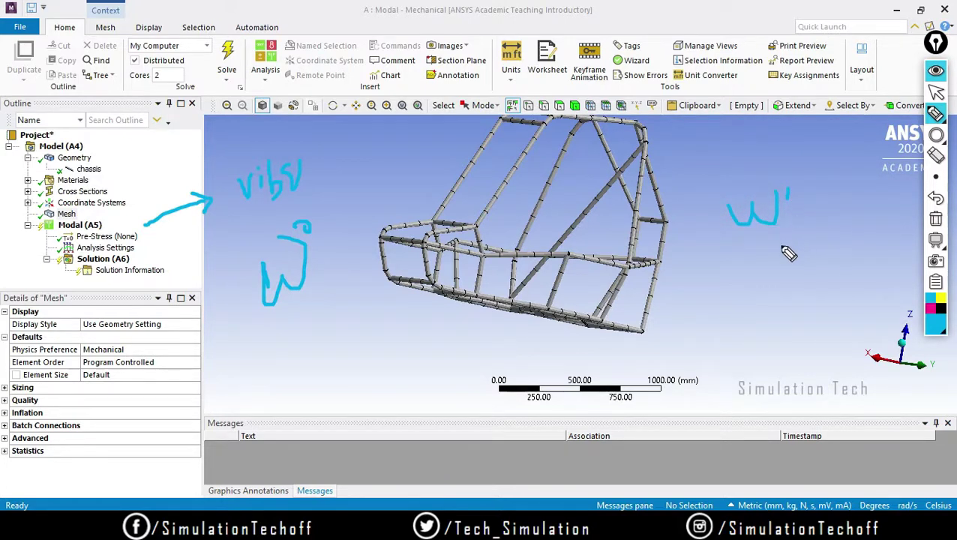
mouse_move(747, 243)
left_mouse_down()
mouse_move(752, 285)
mouse_move(748, 250)
mouse_move(758, 255)
left_mouse_up()
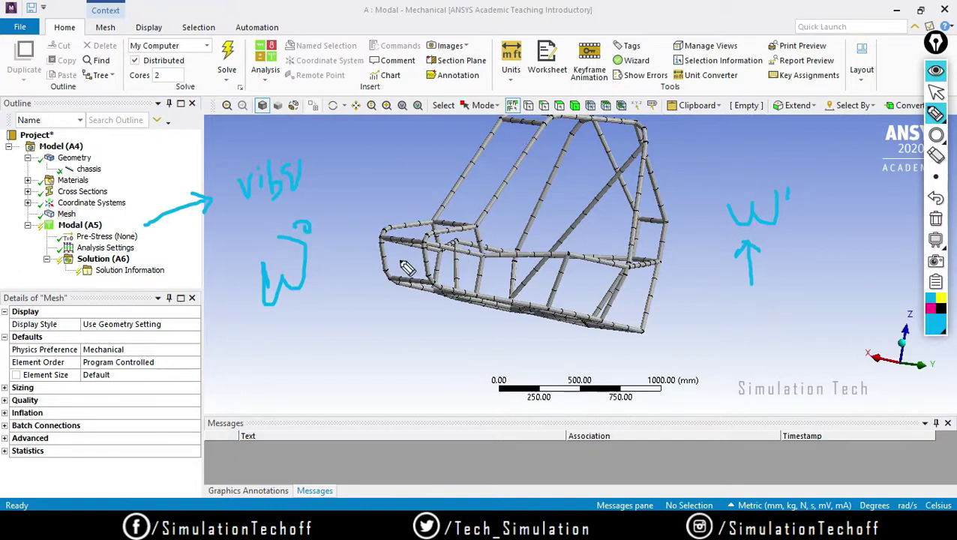
mouse_move(285, 325)
left_mouse_down()
mouse_move(317, 356)
mouse_move(339, 347)
left_mouse_up()
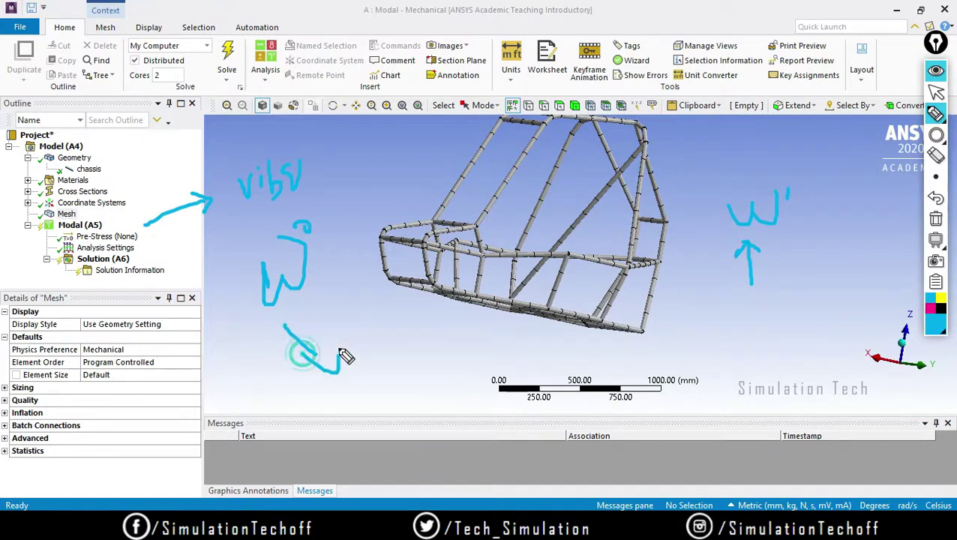
left_click_drag(378, 375, 383, 384)
mouse_move(411, 370)
left_mouse_down()
mouse_move(441, 398)
mouse_move(478, 339)
mouse_move(470, 360)
mouse_move(465, 352)
mouse_move(514, 349)
mouse_move(554, 358)
left_mouse_up()
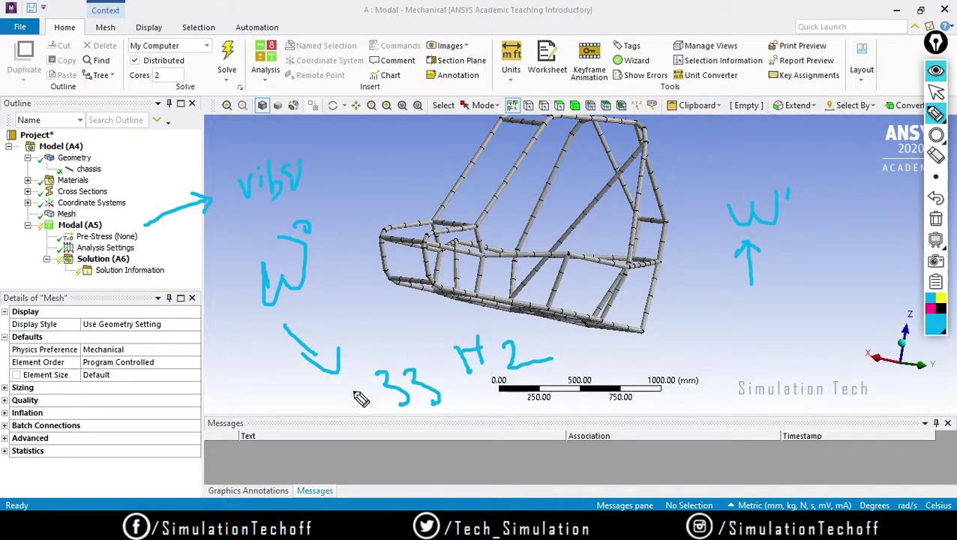
left_click_drag(322, 390, 369, 364)
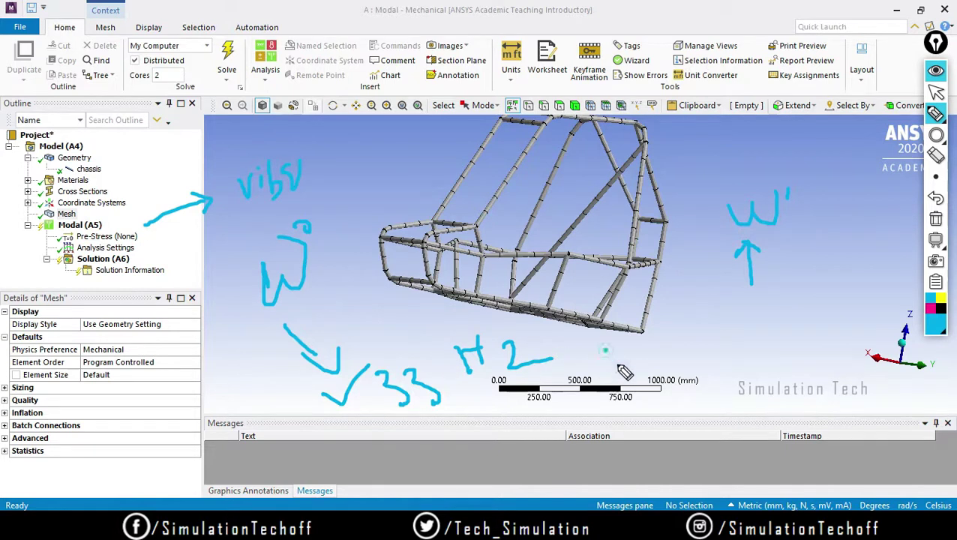
left_click_drag(604, 351, 671, 320)
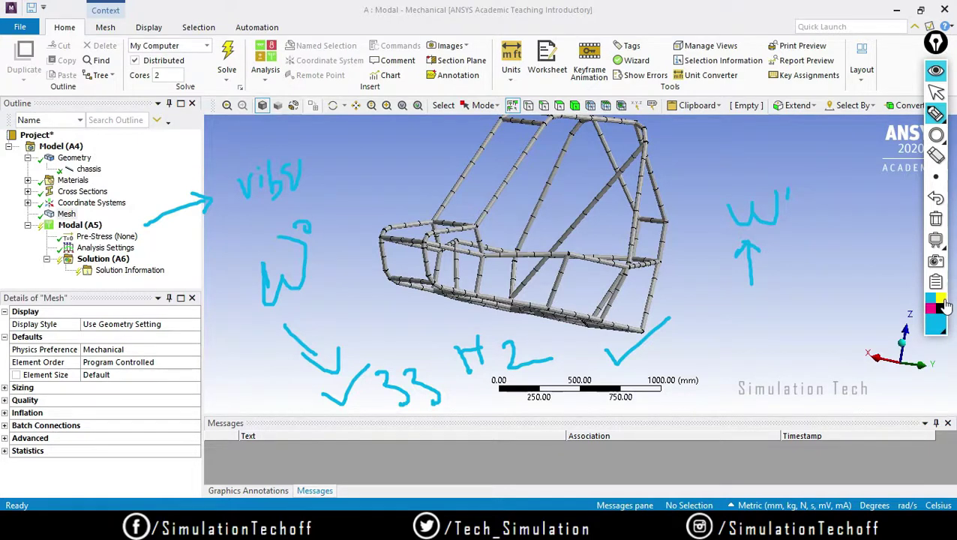
mouse_move(223, 181)
left_mouse_down()
mouse_move(221, 199)
mouse_move(314, 145)
mouse_move(335, 198)
mouse_move(222, 192)
mouse_move(234, 214)
left_mouse_up()
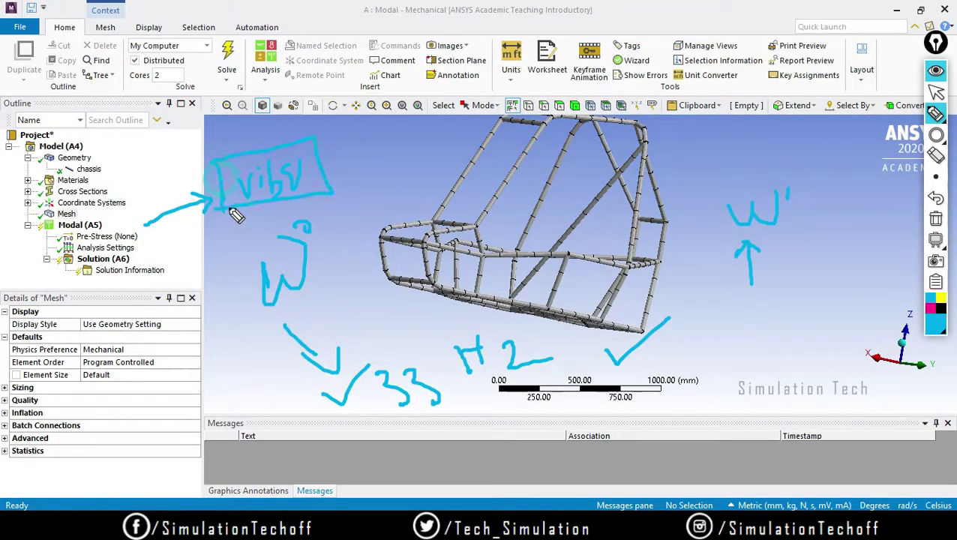
left_click_drag(322, 186, 378, 147)
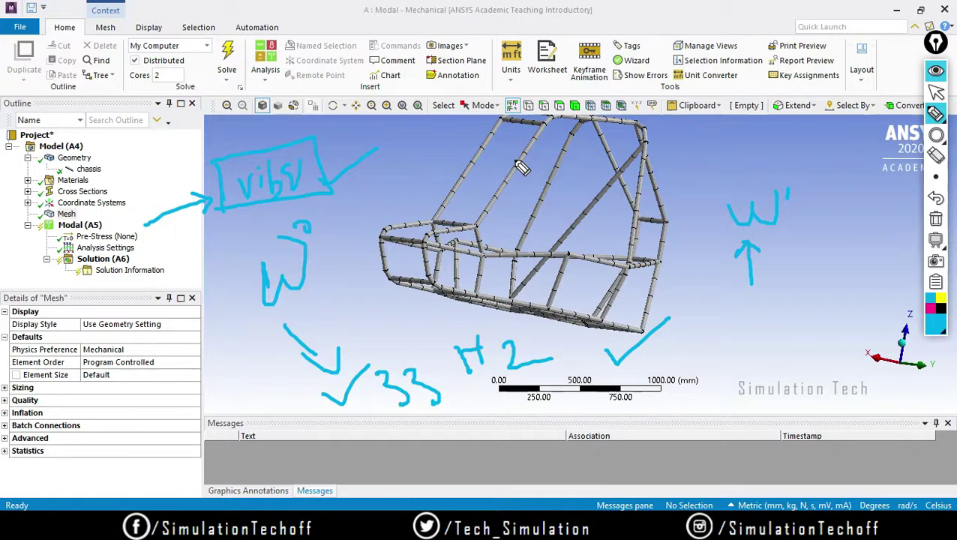
left_click(935, 218)
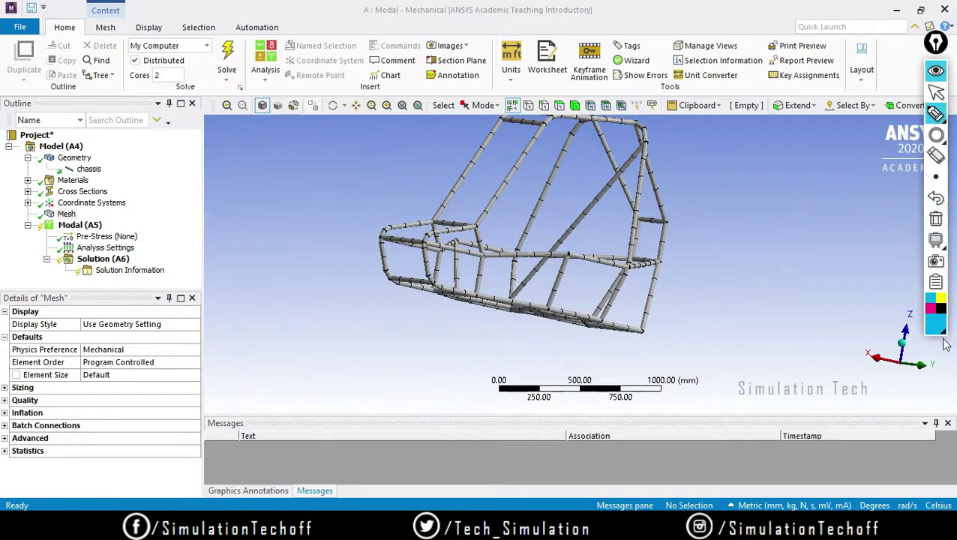
left_click(935, 90)
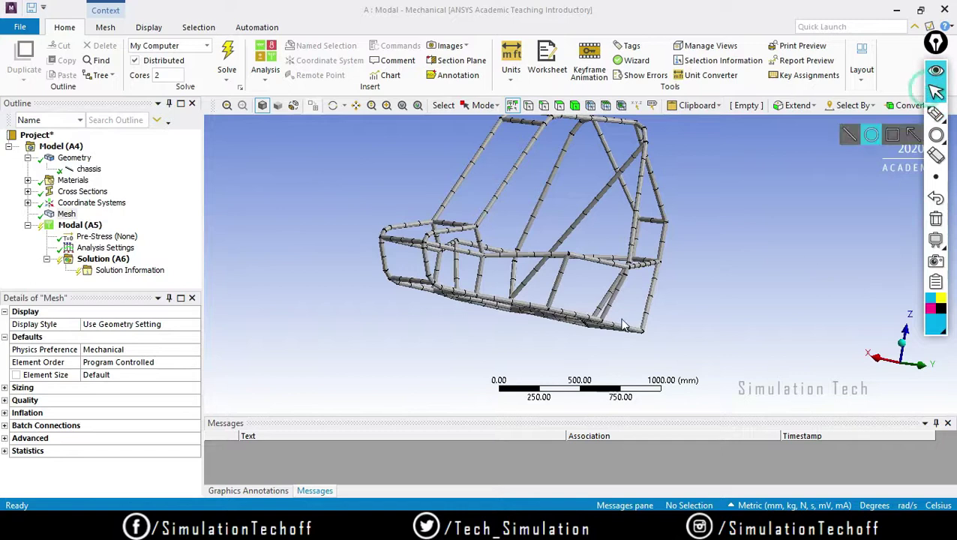
Step: Review the boundary conditions available for the Modal analysis without inserting any, and open its Analysis Settings
right_click(80, 226)
mouse_move(129, 232)
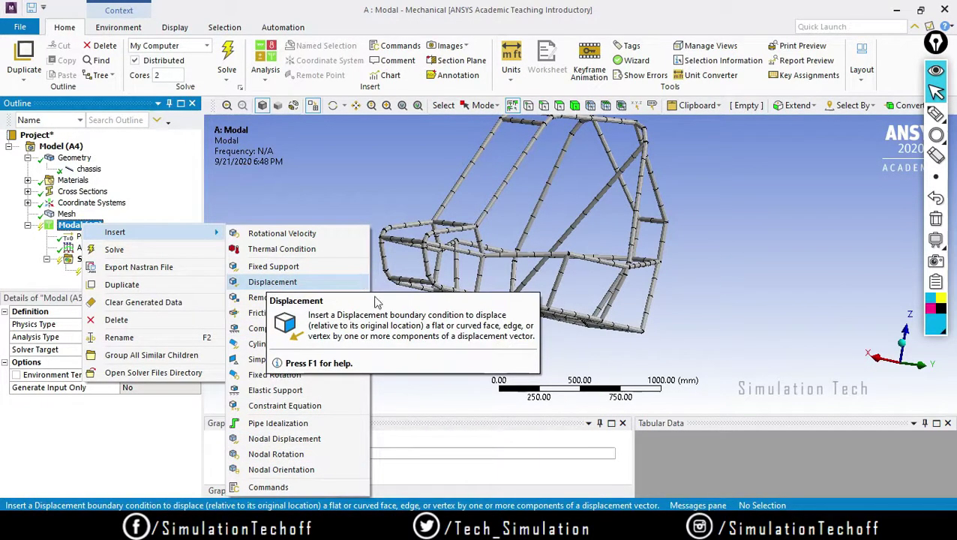
left_click(420, 341)
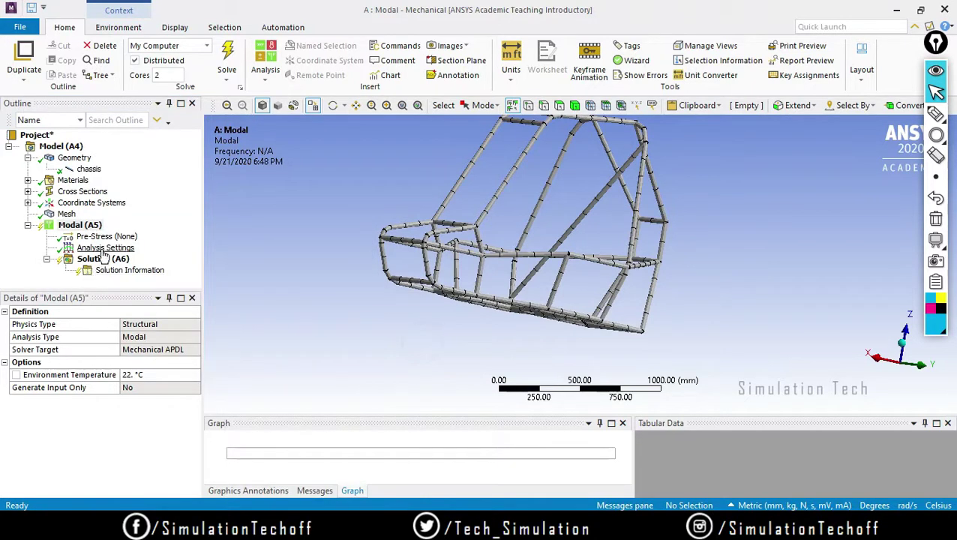
middle_click_drag(454, 278, 411, 278)
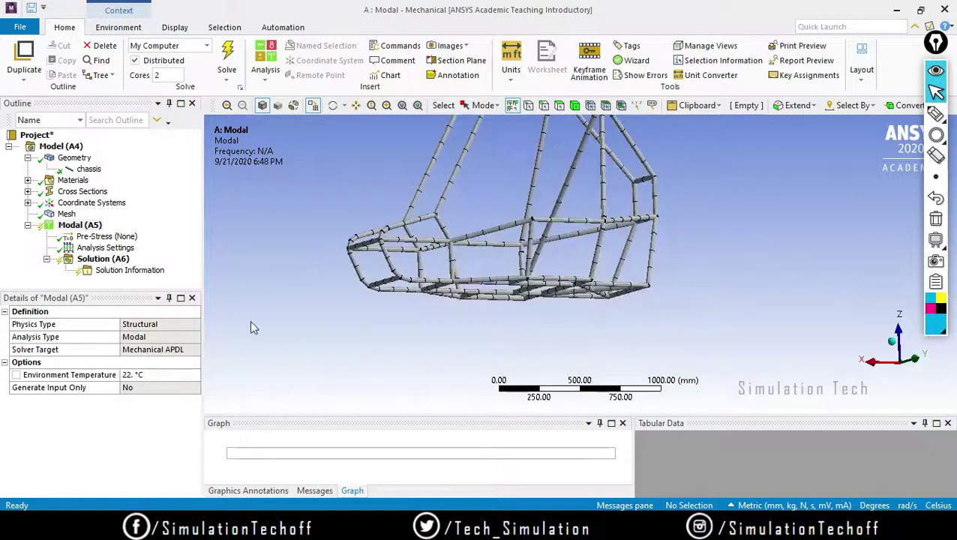
left_click(120, 249)
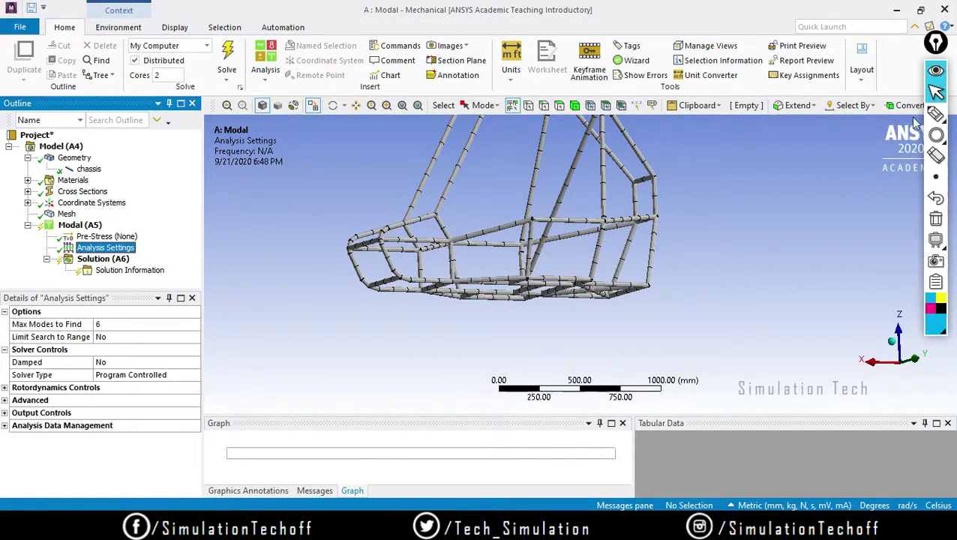
left_click(936, 114)
left_click_drag(100, 321, 106, 314)
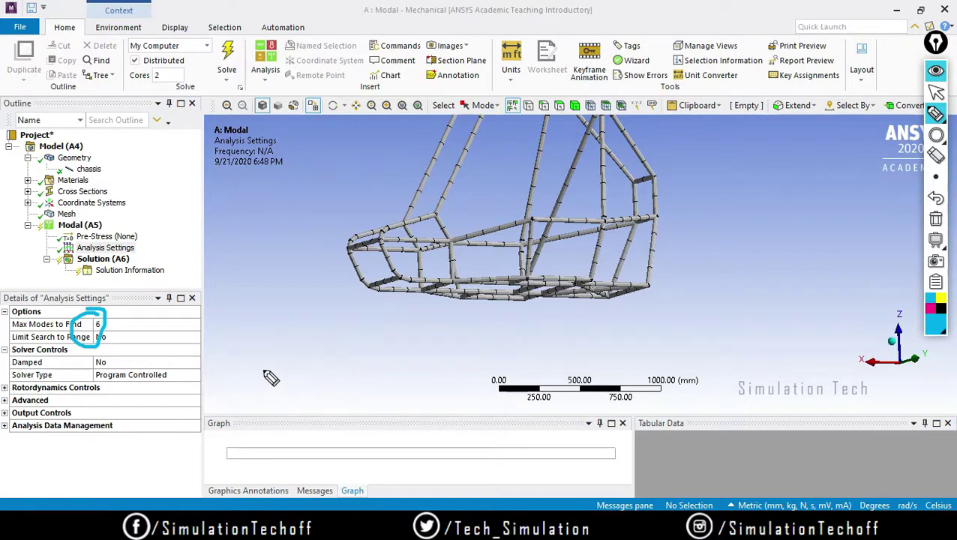
left_click_drag(259, 369, 480, 359)
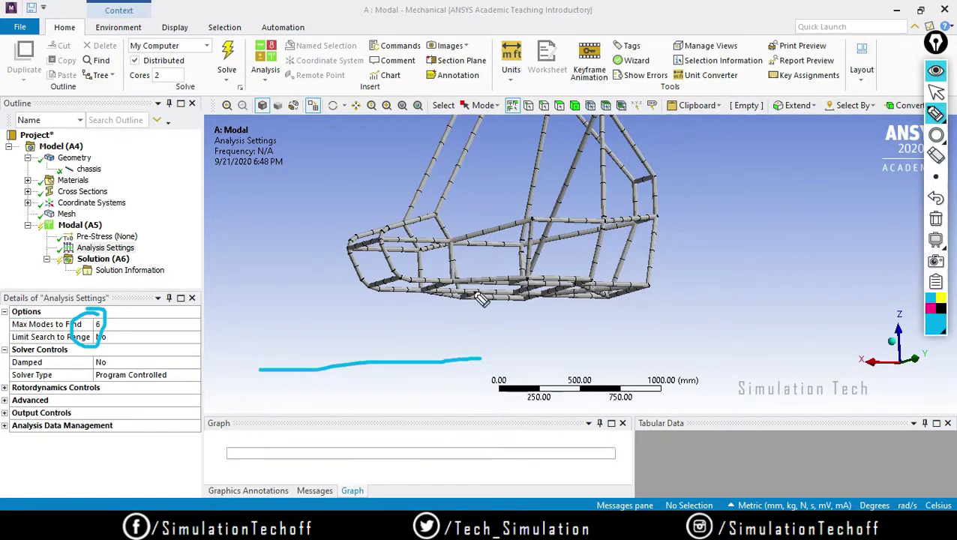
mouse_move(613, 320)
left_mouse_down()
mouse_move(648, 345)
mouse_move(663, 337)
mouse_move(697, 350)
left_mouse_up()
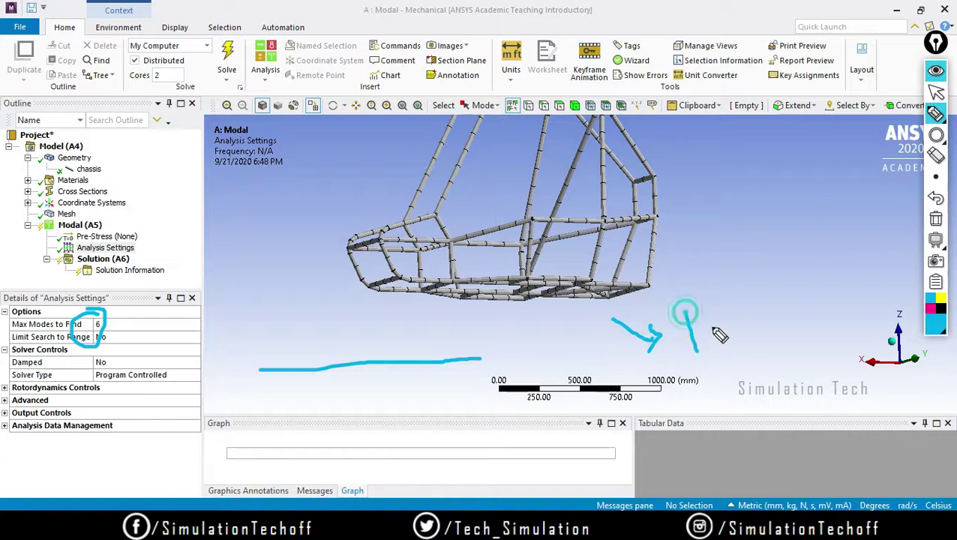
mouse_move(710, 309)
left_mouse_down()
mouse_move(712, 331)
mouse_move(732, 320)
left_mouse_up()
left_click(790, 289)
left_click_drag(790, 290, 822, 269)
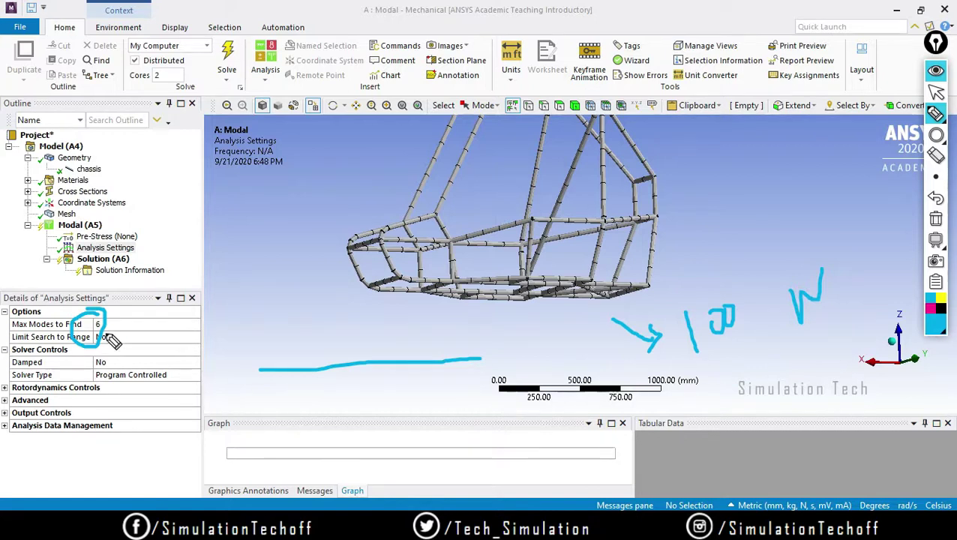
left_click(744, 367)
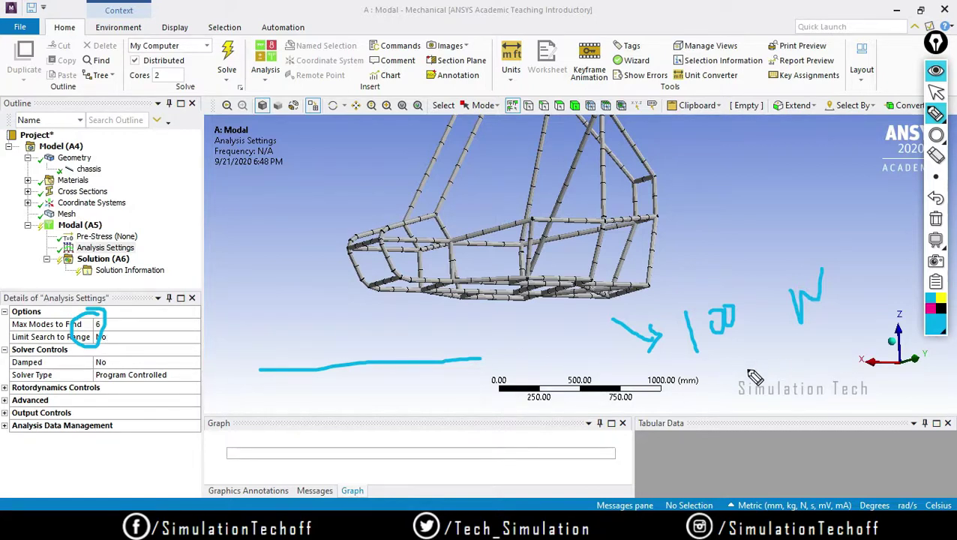
mouse_move(745, 391)
left_mouse_down()
mouse_move(763, 371)
mouse_move(752, 407)
mouse_move(771, 416)
mouse_move(784, 474)
mouse_move(794, 452)
left_mouse_up()
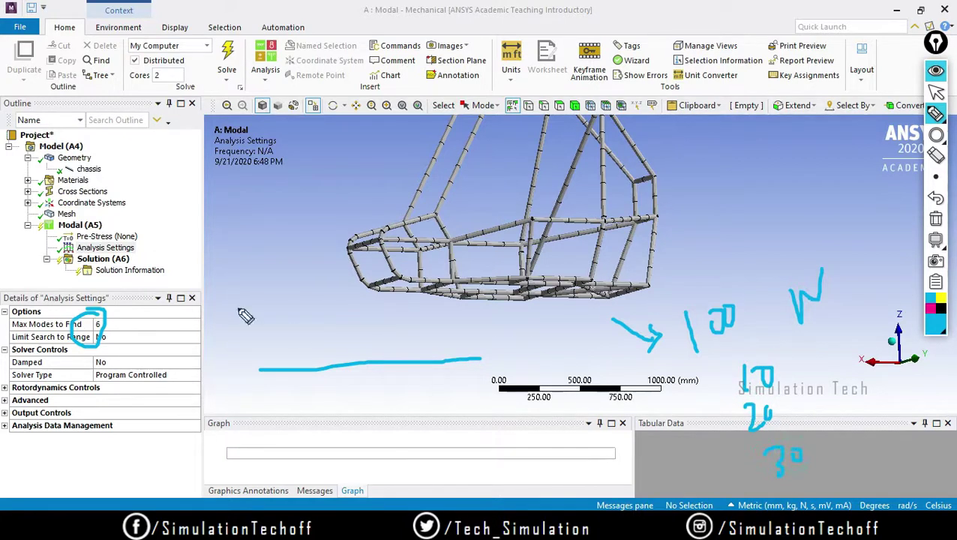
mouse_move(90, 321)
left_mouse_down()
mouse_move(166, 325)
mouse_move(105, 334)
left_mouse_up()
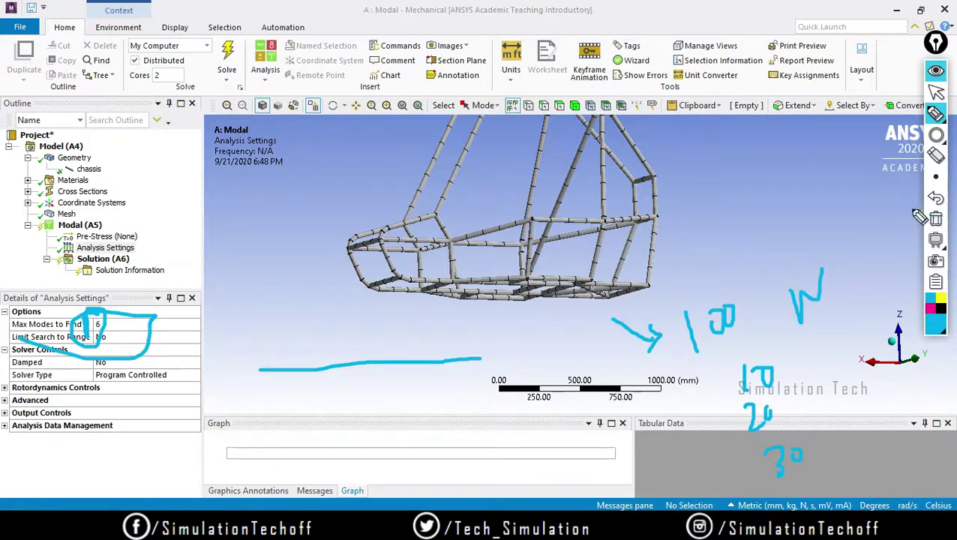
left_click(935, 218)
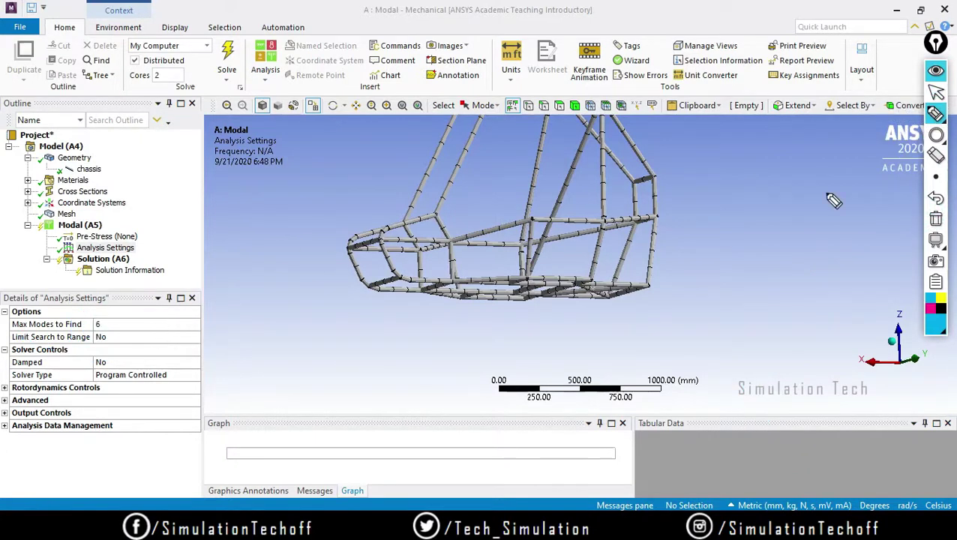
mouse_move(935, 225)
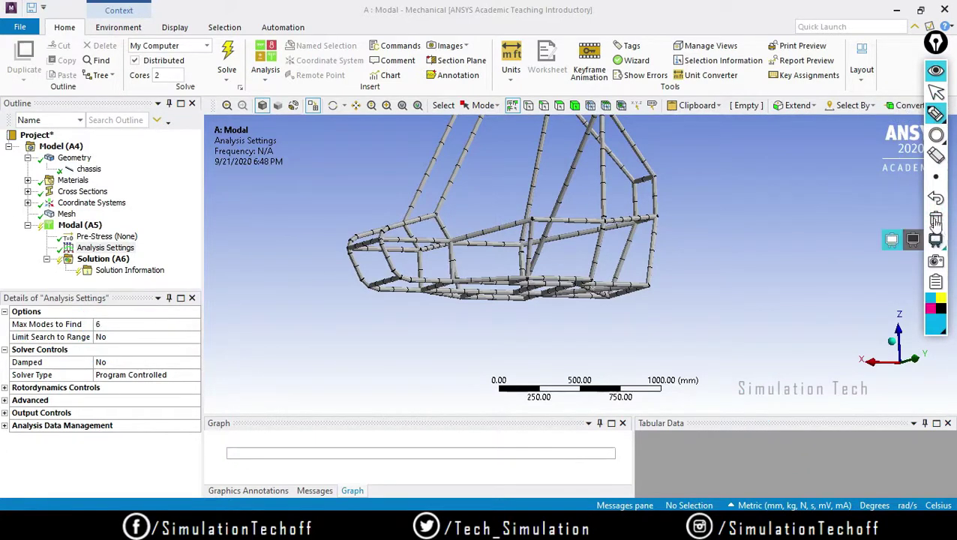
left_click(936, 91)
Step: Set Max Modes to Find to 12 in the Analysis Settings
left_click(101, 324)
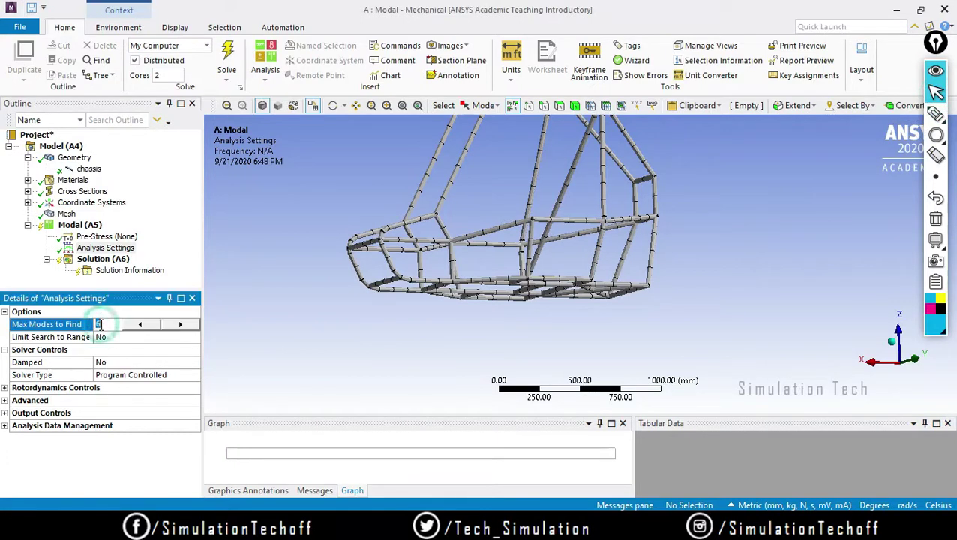
type("12")
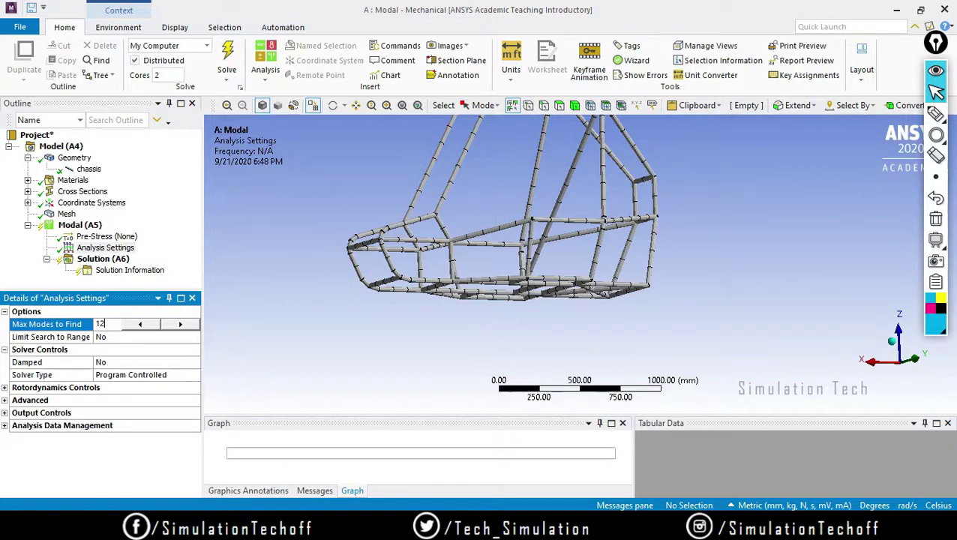
key("Return")
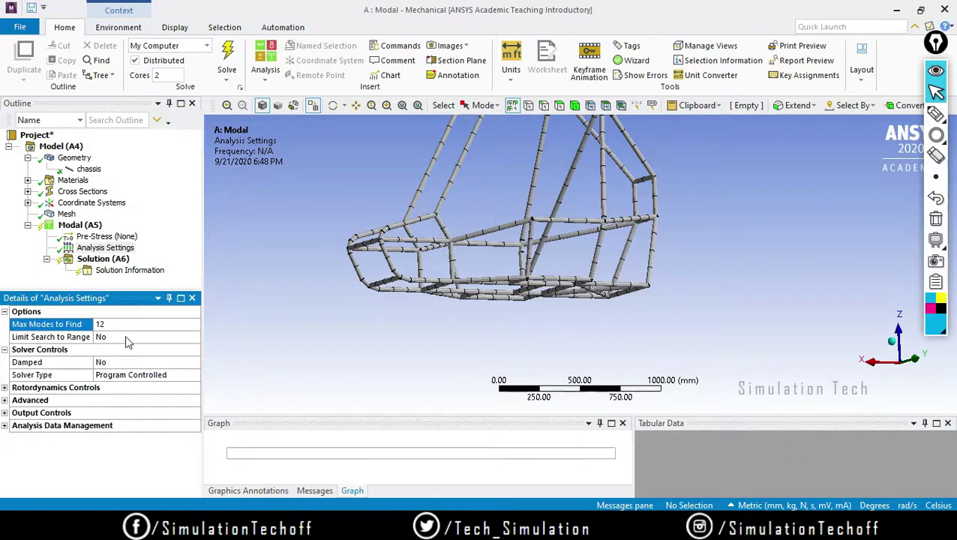
Step: Enable Limit Search to Range and set the Range Maximum to 1000 Hz
left_click(125, 339)
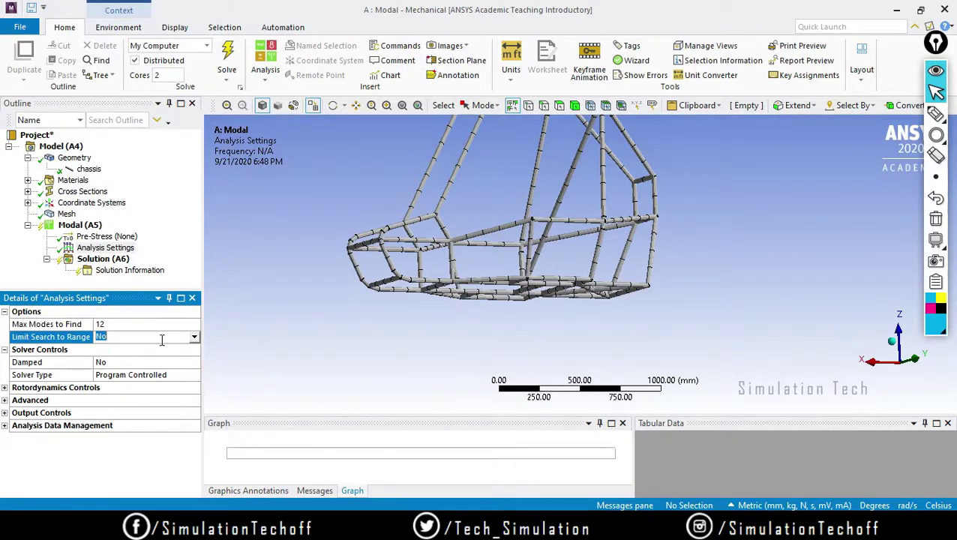
left_click(194, 337)
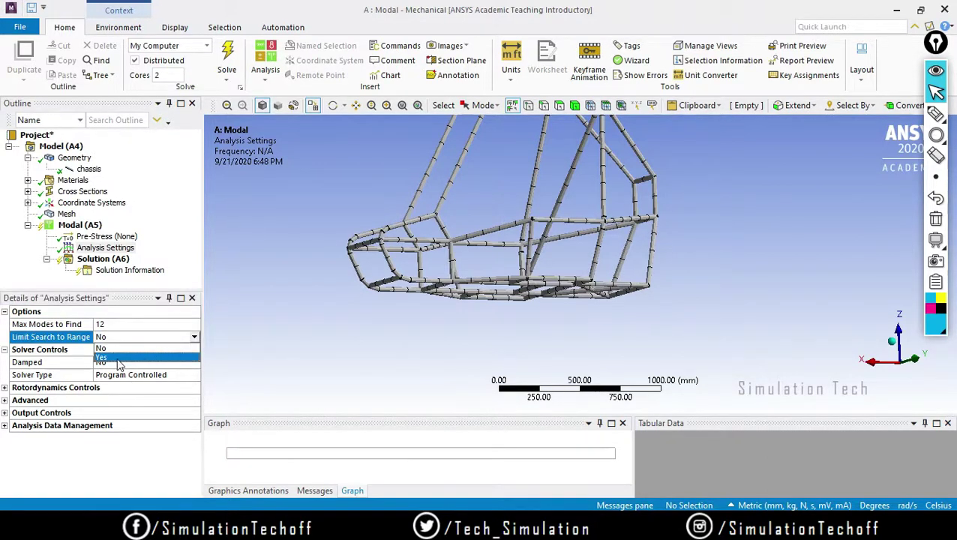
left_click(118, 361)
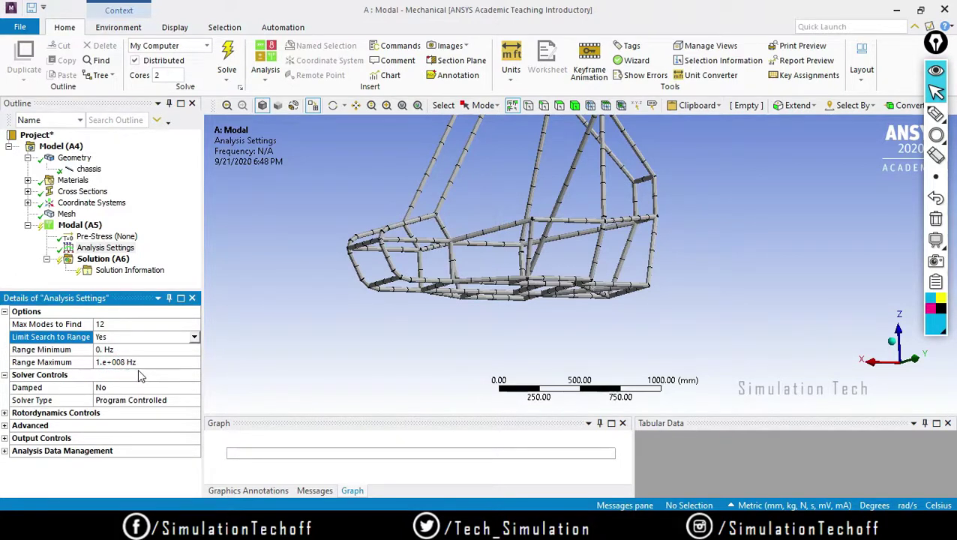
left_click(141, 365)
type("500")
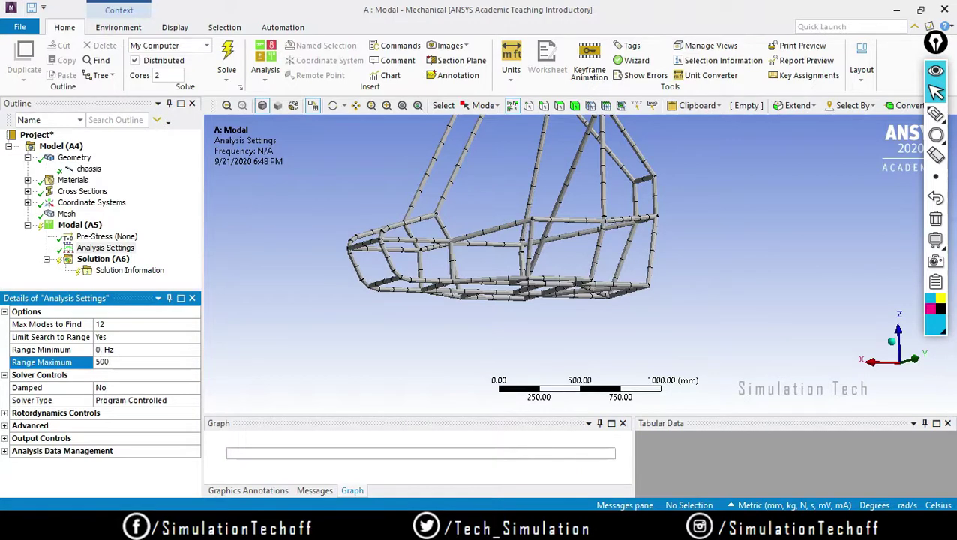
key("BackSpace")
type("1000")
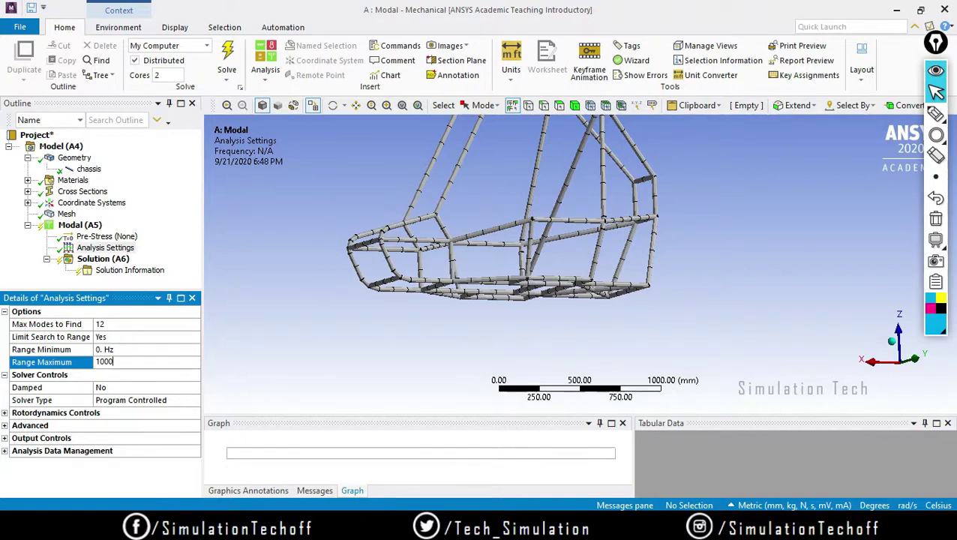
Step: Try a Range Minimum of 500 Hz for the frequency search and set it back to 0 Hz
left_click(120, 350)
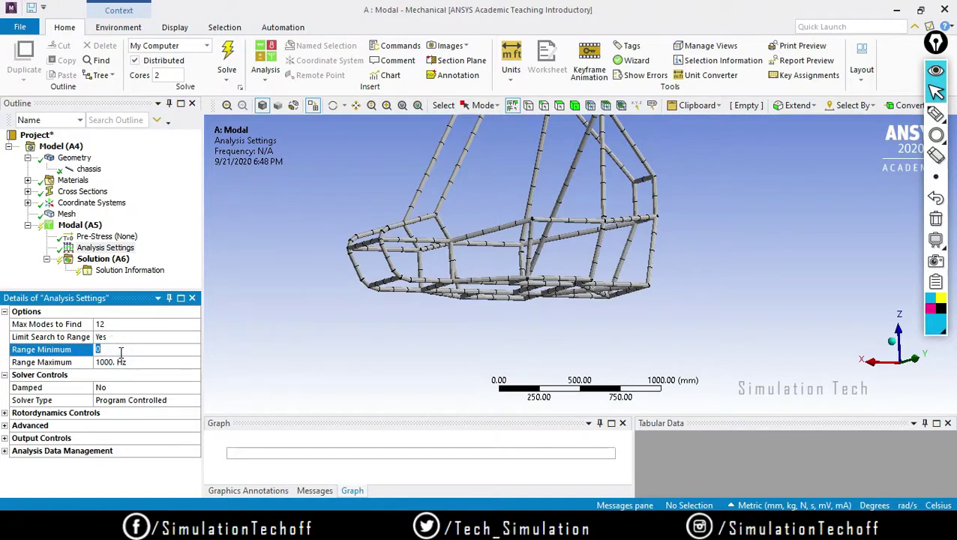
type("500")
key("Return")
left_click(138, 350)
type("0")
Step: Select the Solution branch and solve the Modal analysis of the chassis
right_click(111, 264)
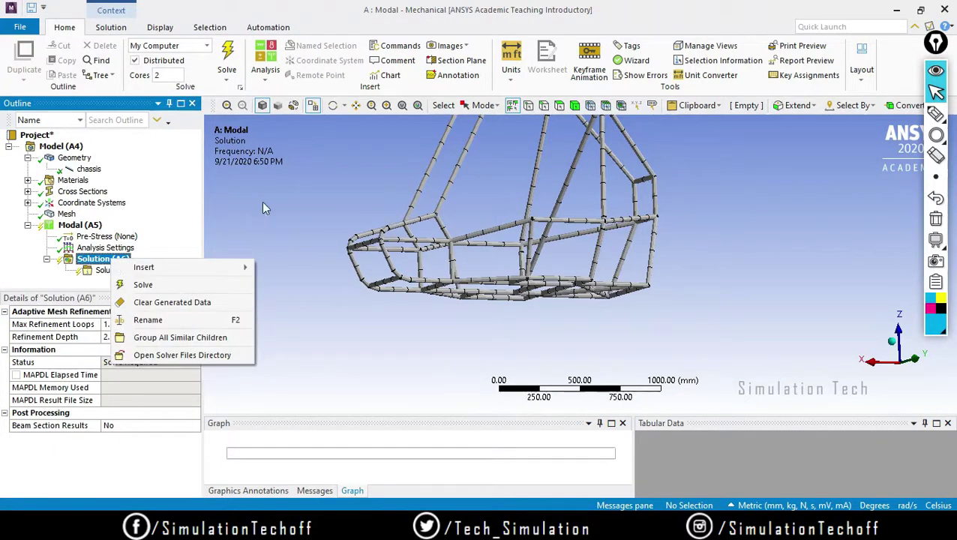
key("Escape")
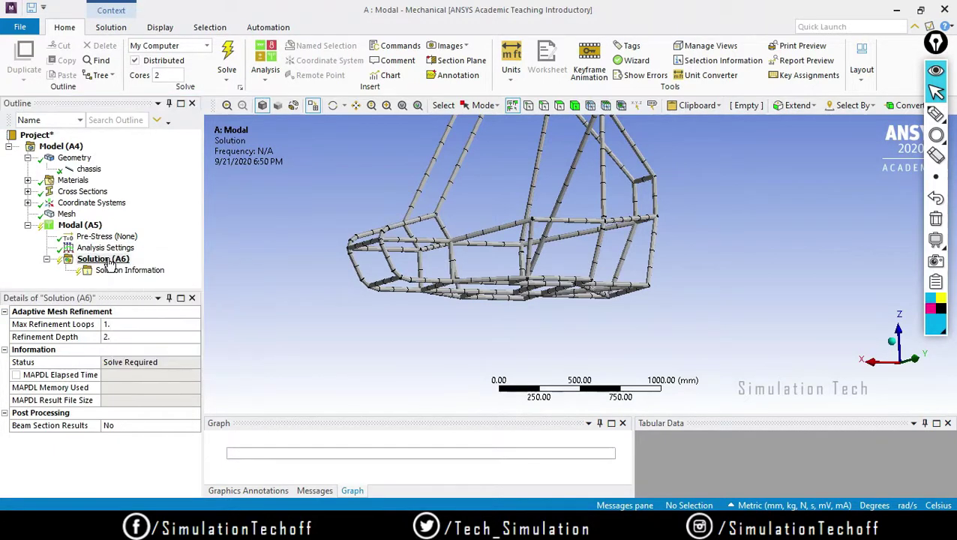
left_click(227, 57)
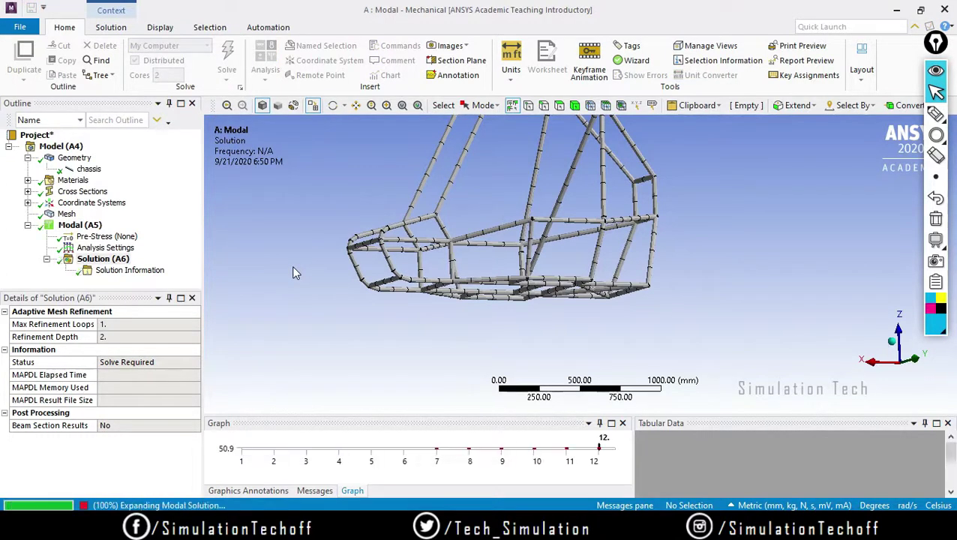
Step: Enlarge the graph and frequency table area and mark the frequencies of modes 7 to 12 with pen strokes
left_click_drag(505, 415, 507, 335)
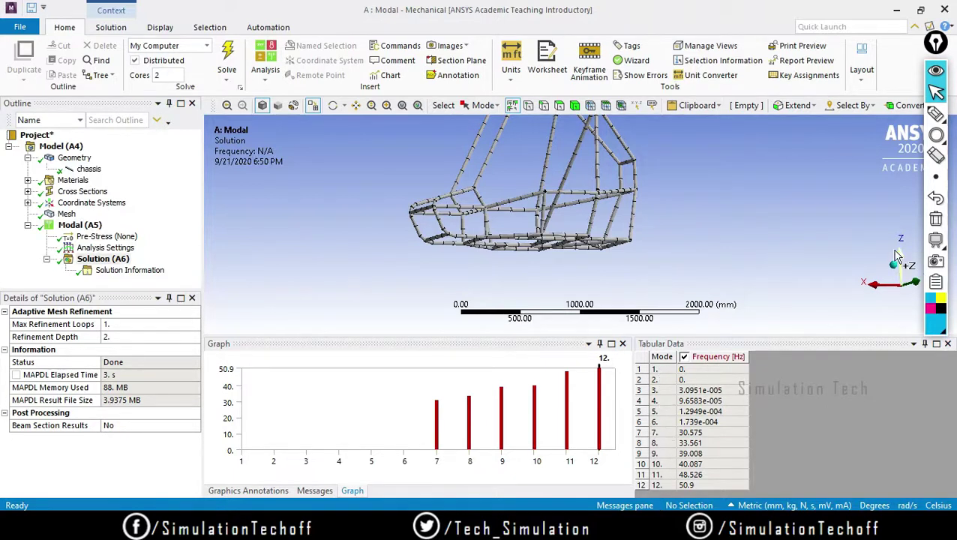
left_click(935, 114)
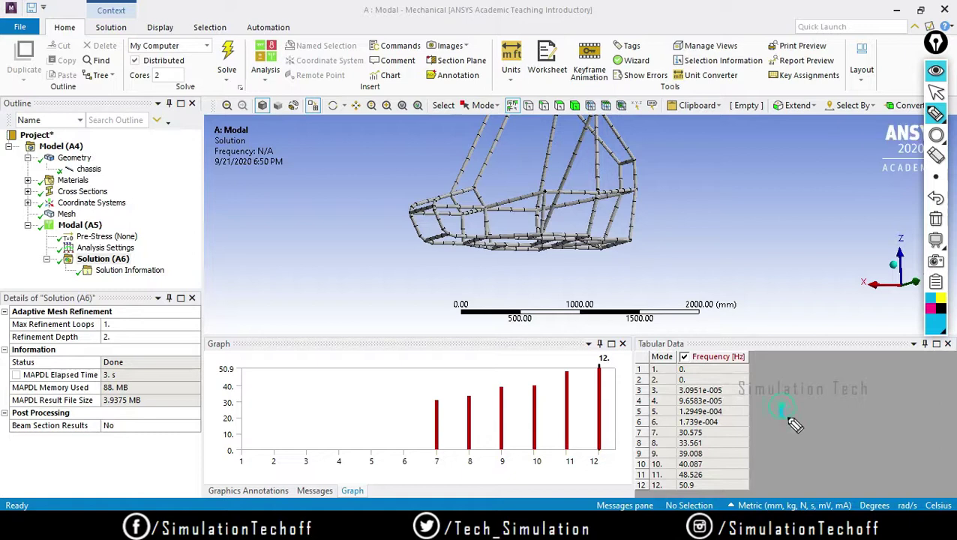
left_click_drag(781, 411, 788, 390)
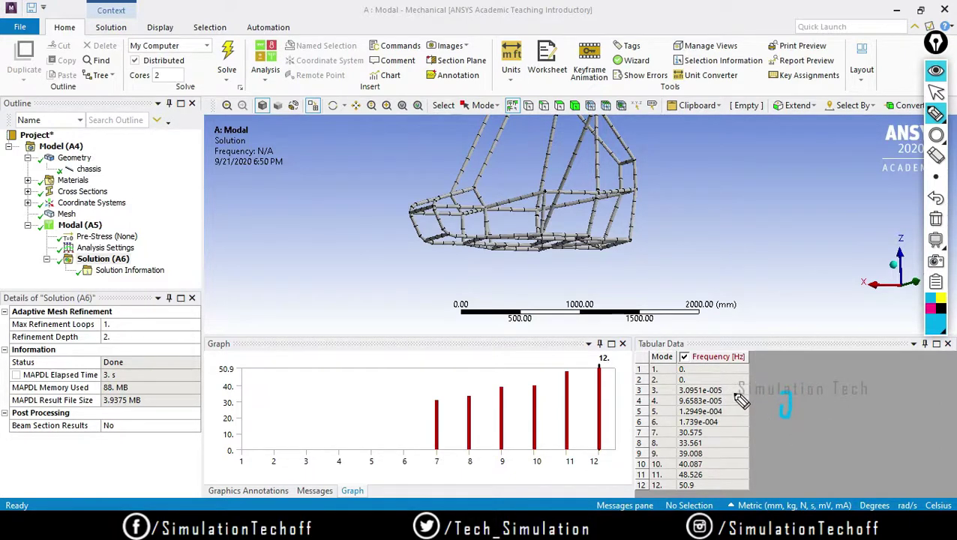
mouse_move(624, 425)
left_mouse_down()
mouse_move(753, 420)
mouse_move(722, 433)
mouse_move(730, 426)
mouse_move(732, 461)
mouse_move(714, 483)
left_mouse_up()
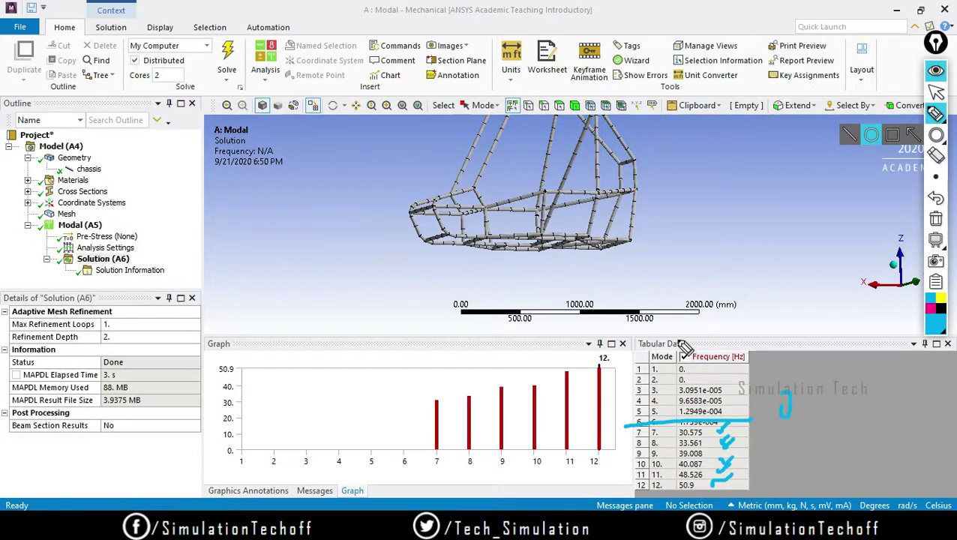
left_click(935, 91)
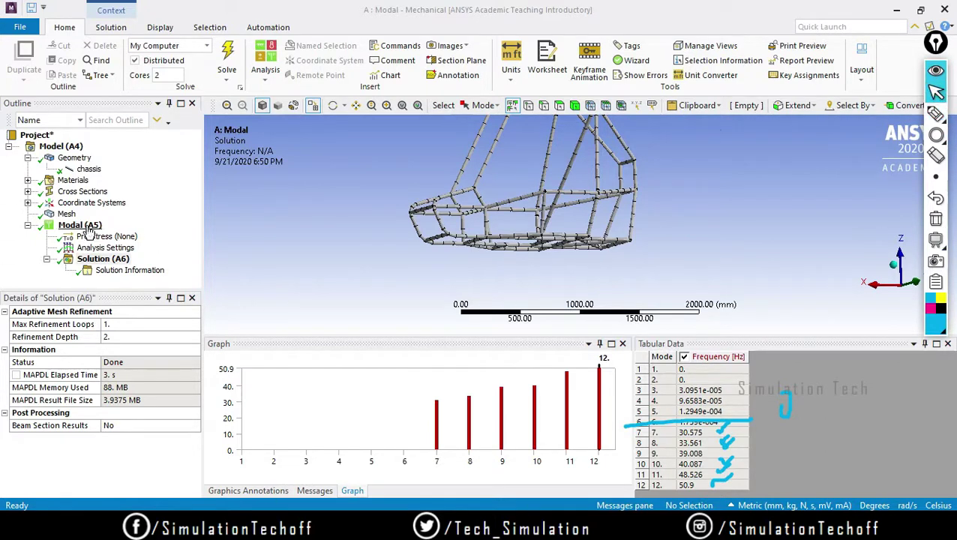
Step: Set the Range Minimum to 40 Hz in the Analysis Settings, then re-solve and display the Solution's mode frequencies
left_click(103, 247)
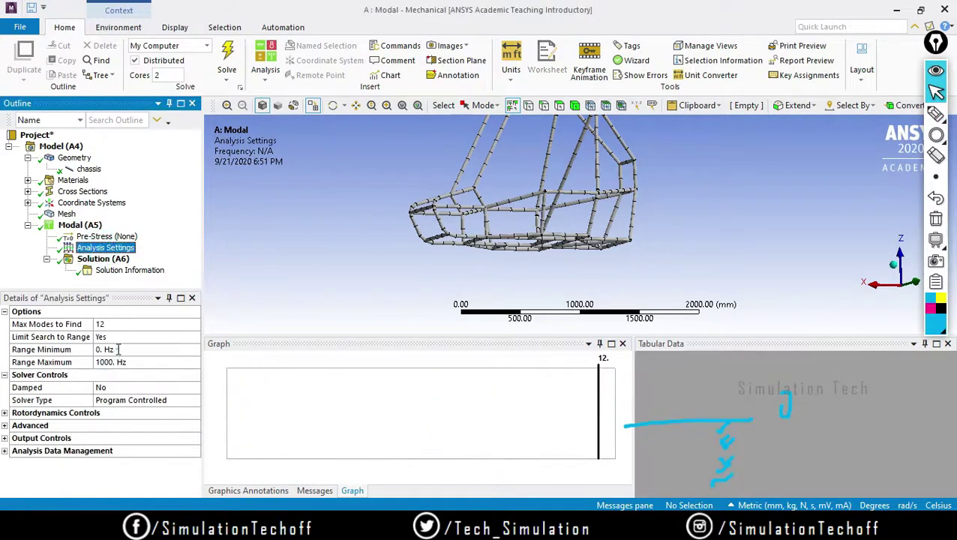
left_click(118, 349)
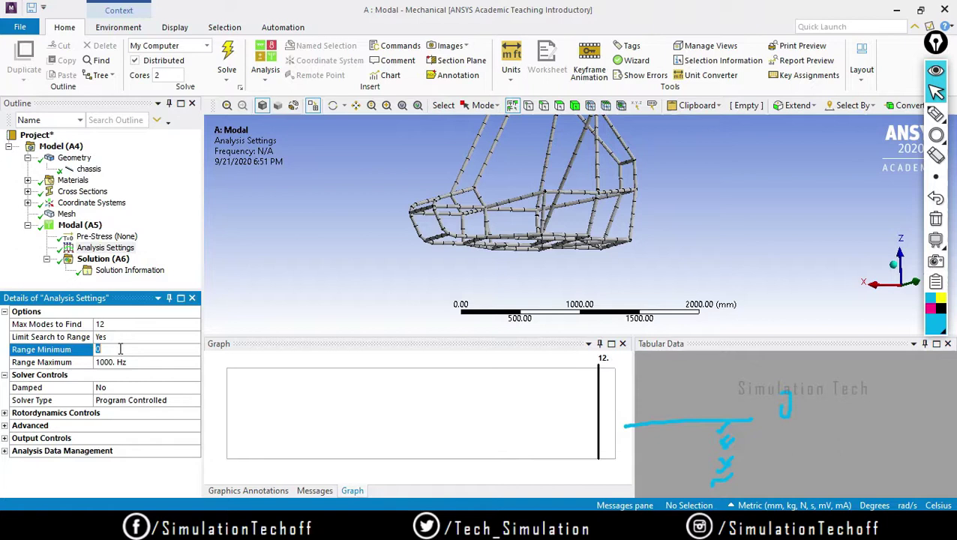
type("40")
key("Return")
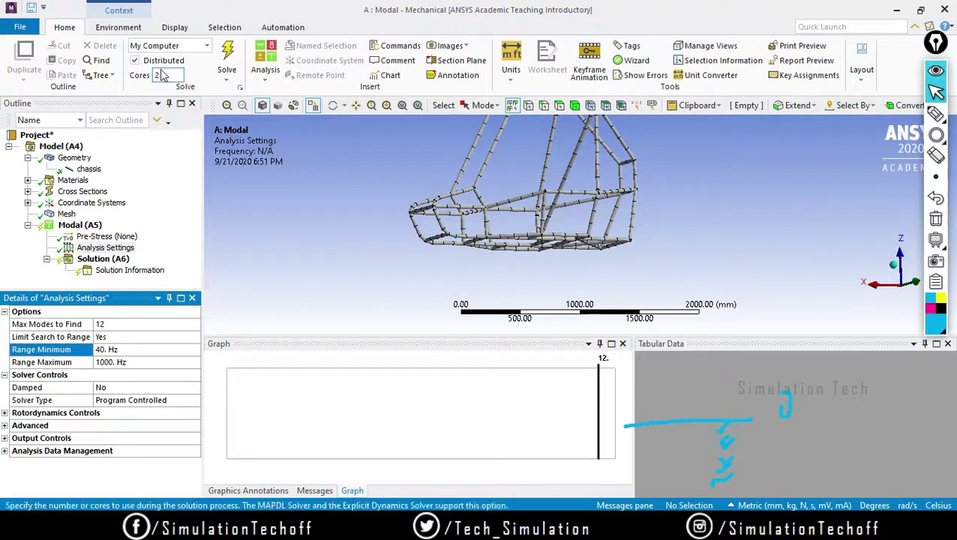
left_click(227, 62)
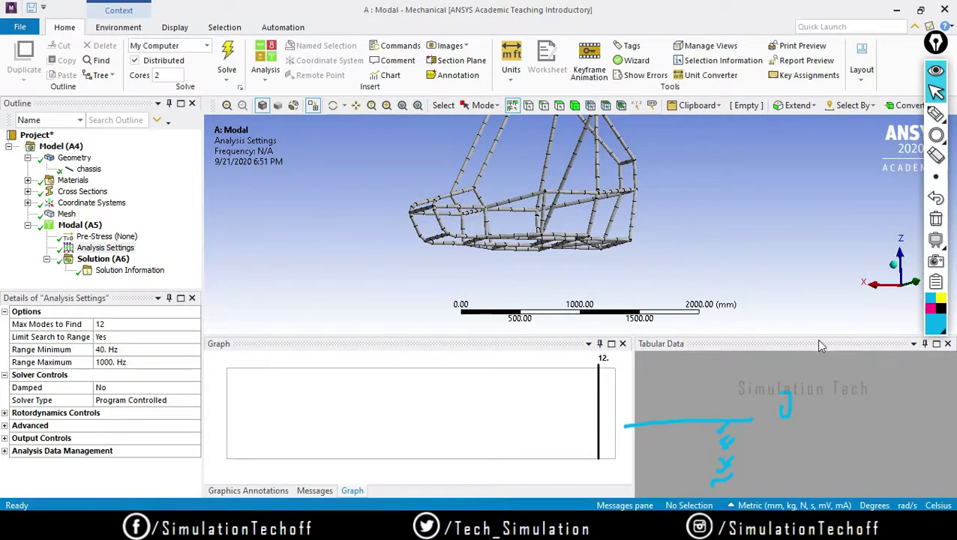
left_click(102, 258)
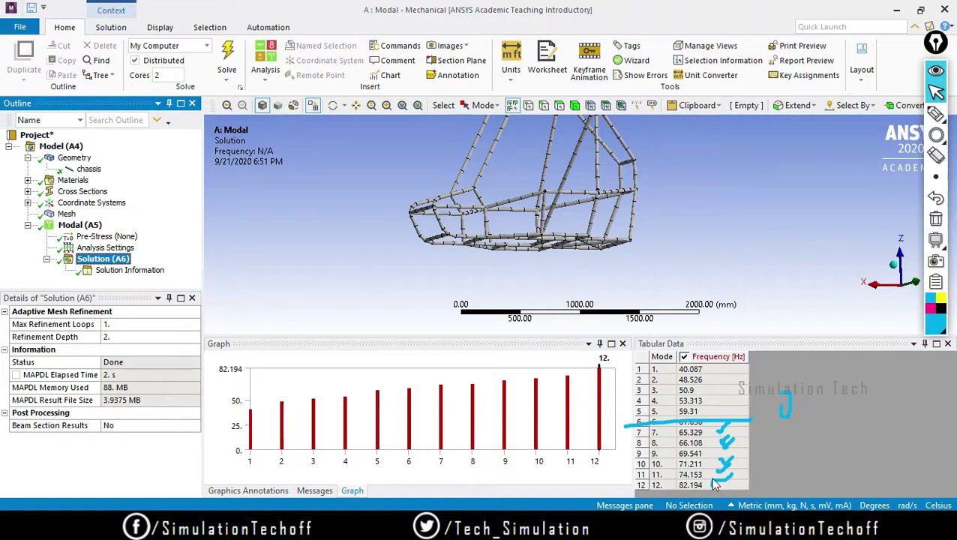
Step: Set the Range Maximum to 60 Hz and re-solve the Modal analysis, clearing the pen marks from the screen
left_click(105, 247)
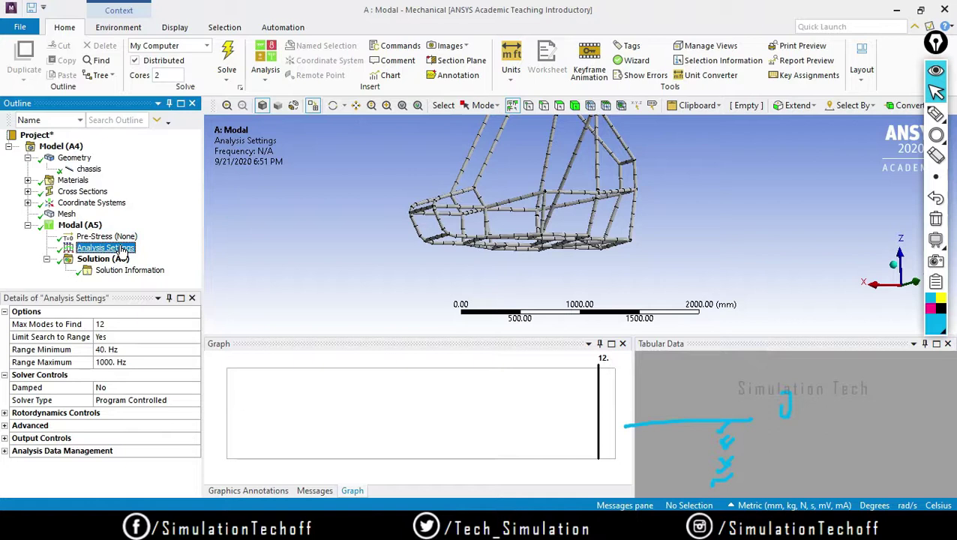
left_click(135, 363)
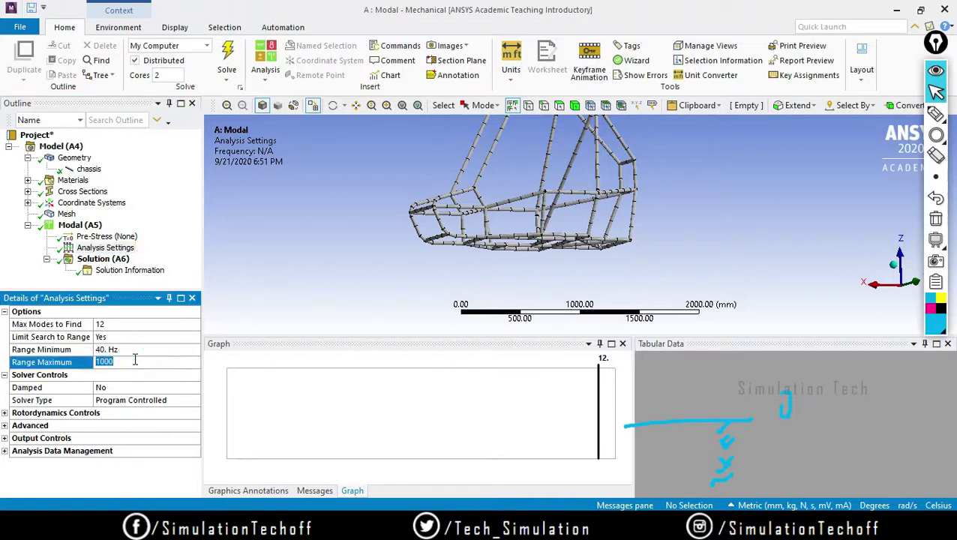
type("60")
key("Return")
right_click(84, 247)
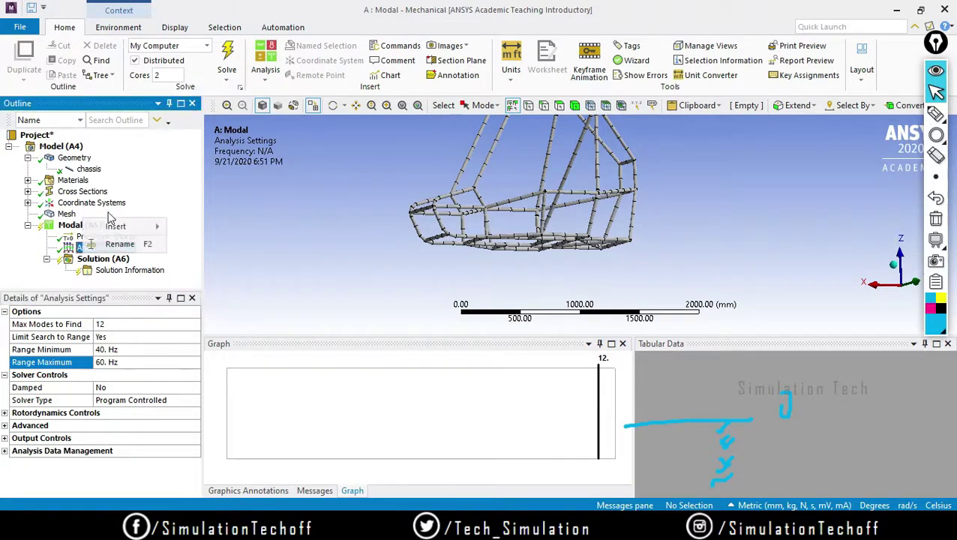
left_click(229, 54)
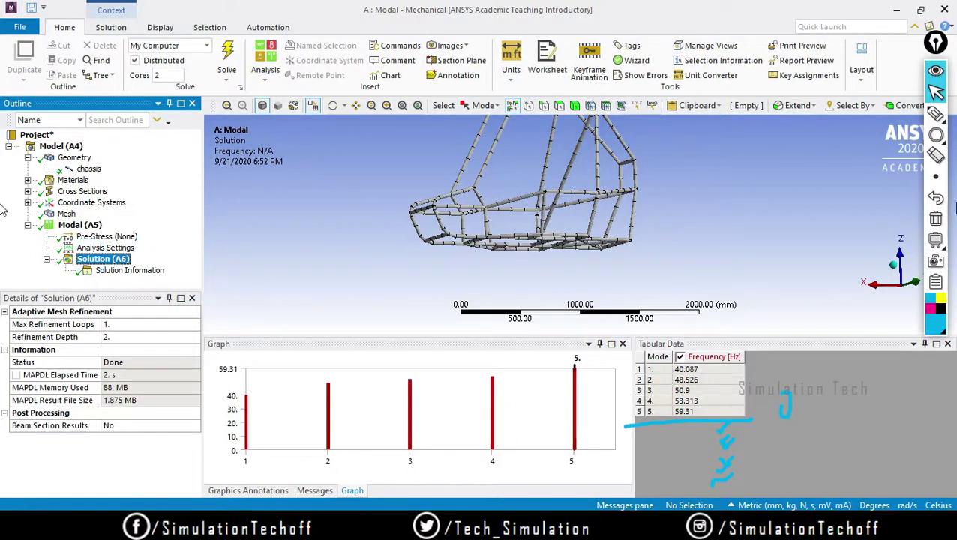
left_click(935, 218)
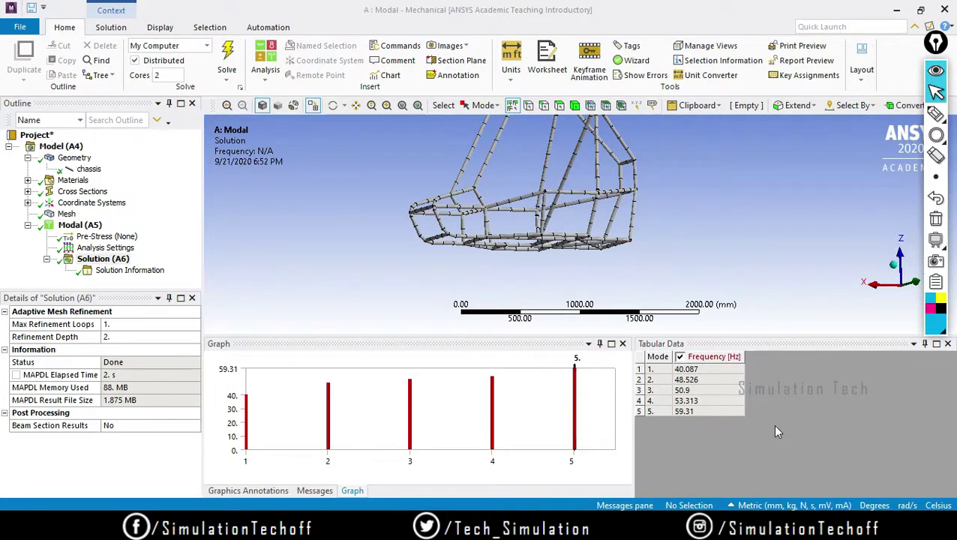
Step: Set Limit Search to Range to No in the Analysis Settings and re-solve, showing the Solution's mode frequencies
left_click(98, 248)
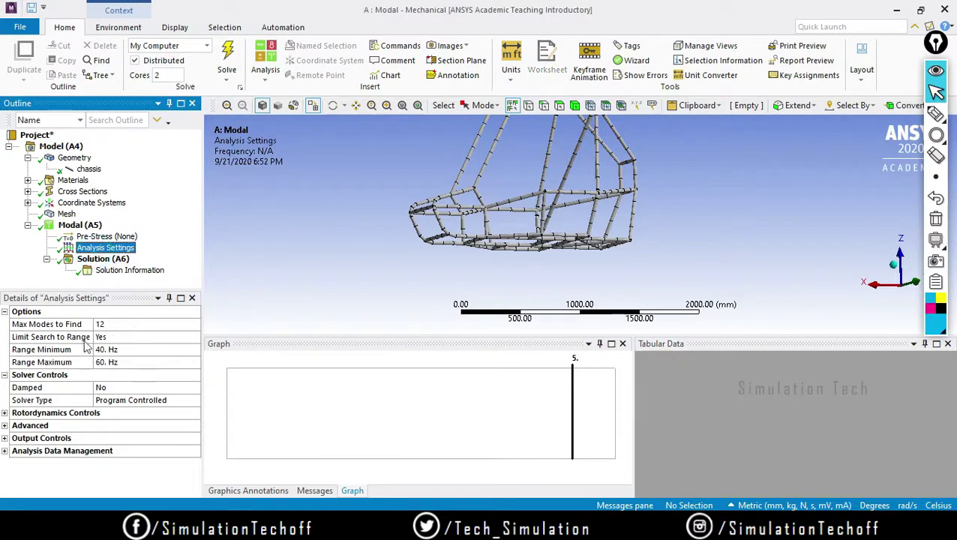
left_click(154, 337)
left_click(194, 336)
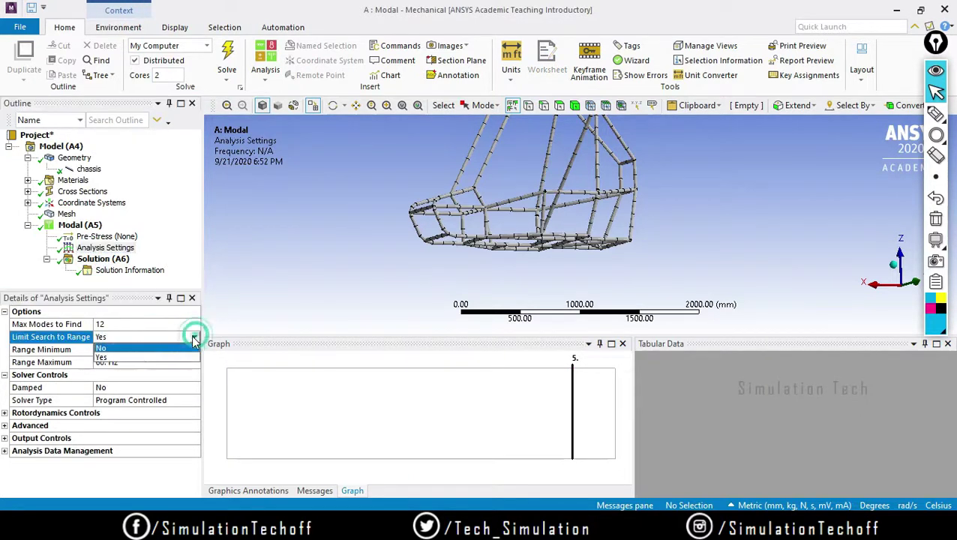
left_click(139, 351)
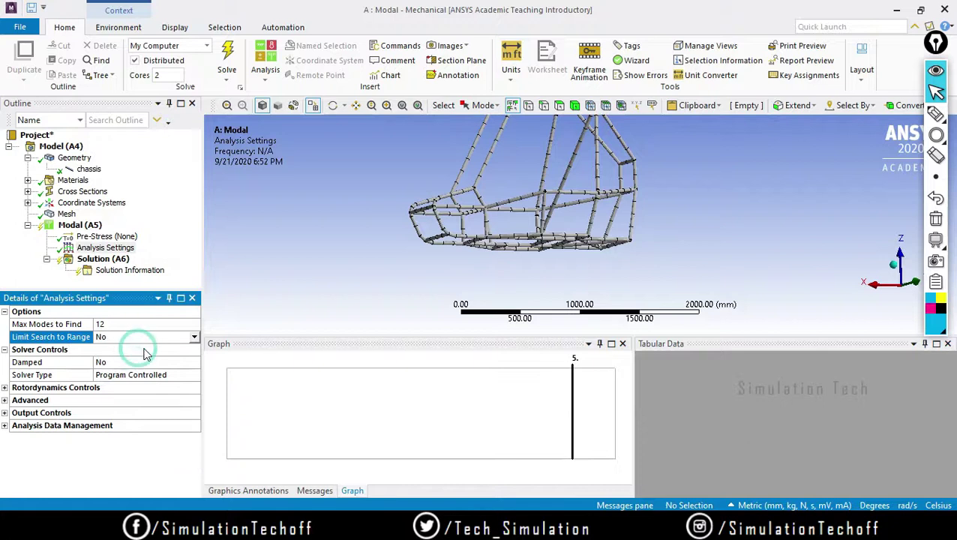
left_click(227, 60)
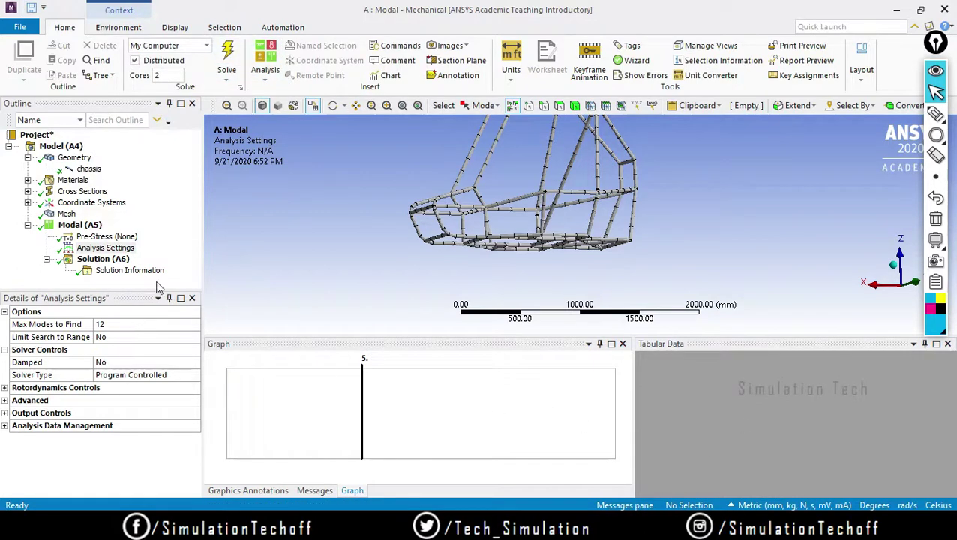
left_click(103, 259)
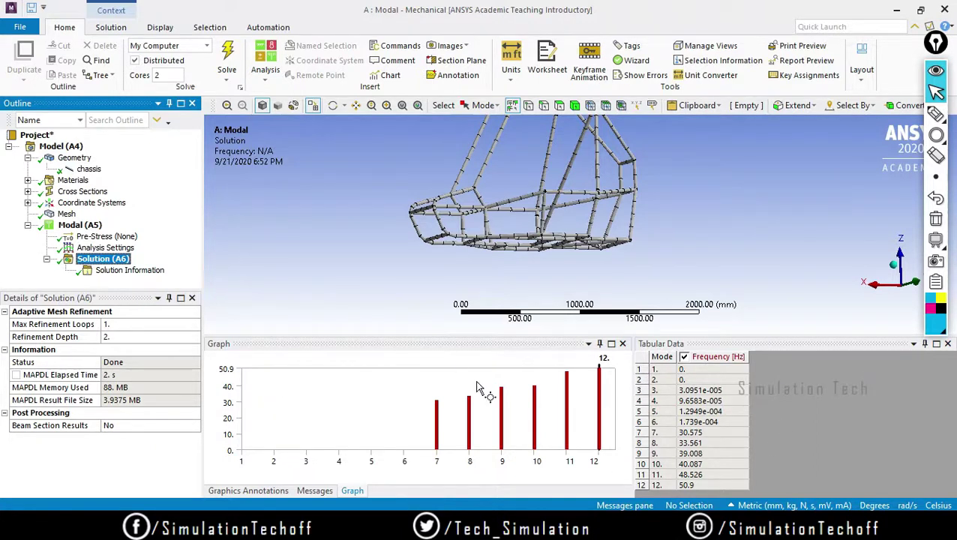
Step: Select all 12 modes in the frequency table and create mode shape results for them under the Solution branch
left_click(641, 359)
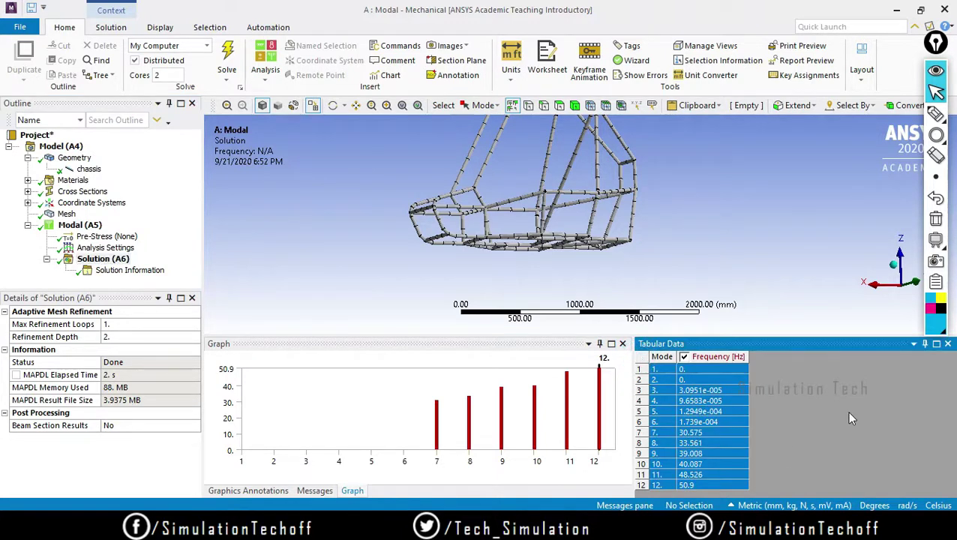
right_click(641, 362)
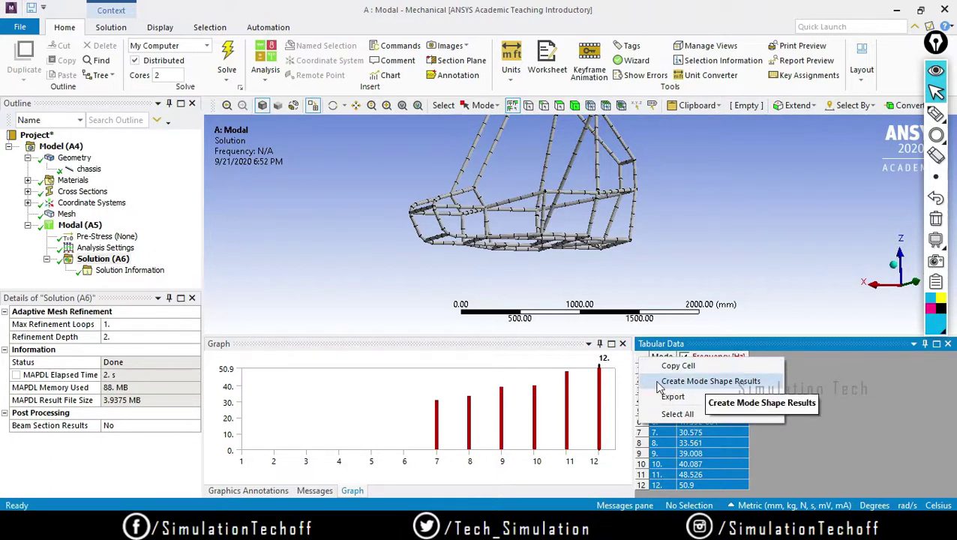
left_click(728, 382)
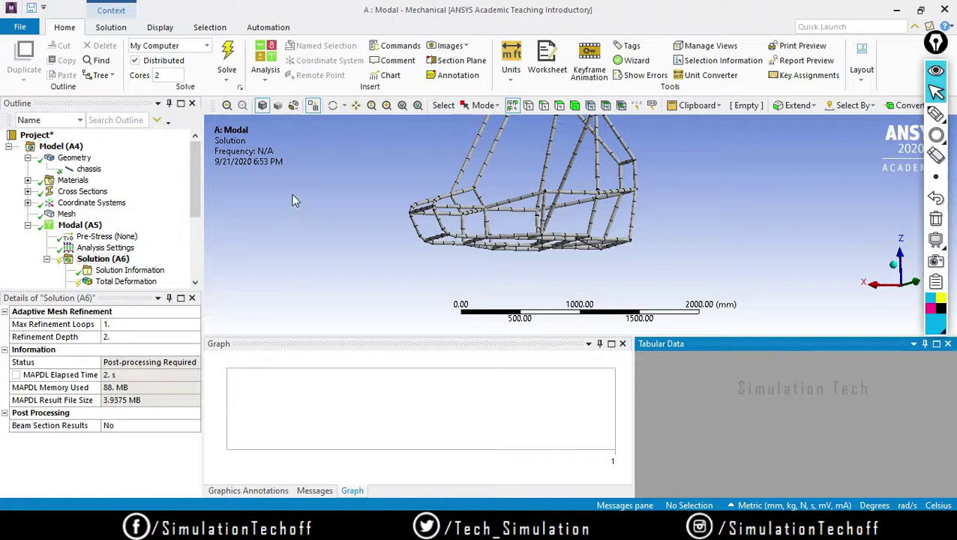
left_click_drag(198, 183, 190, 239)
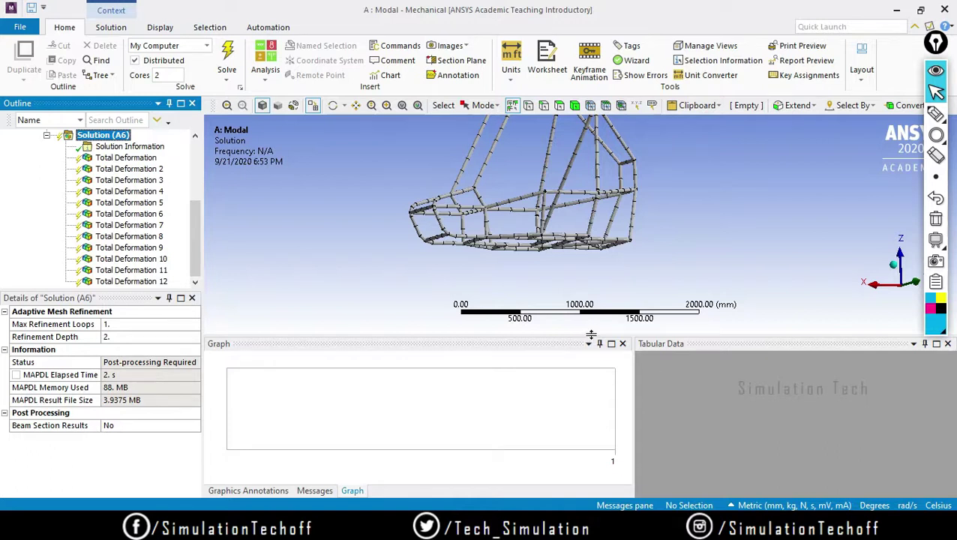
Step: Enlarge the graphics area again and solve to evaluate the 12 Total Deformation results
left_click_drag(591, 335, 589, 412)
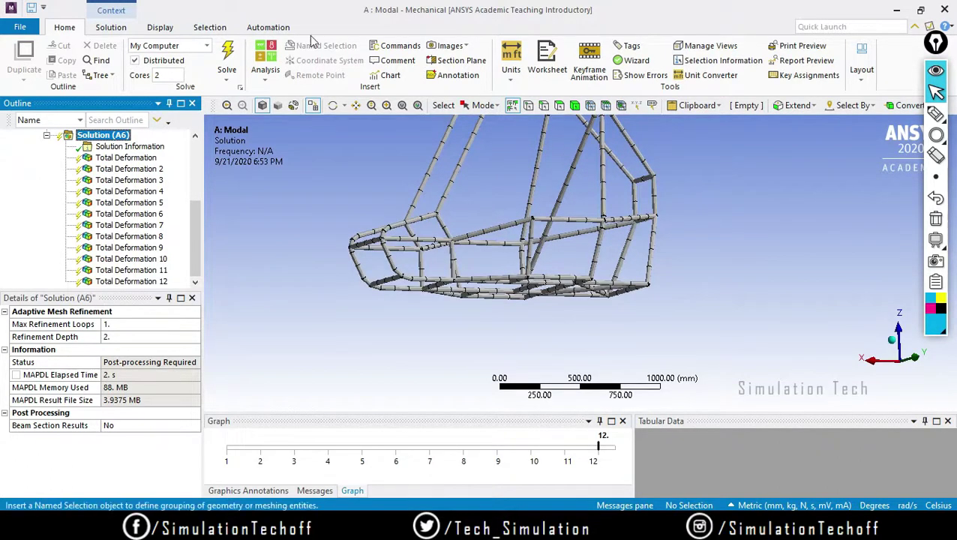
left_click(228, 49)
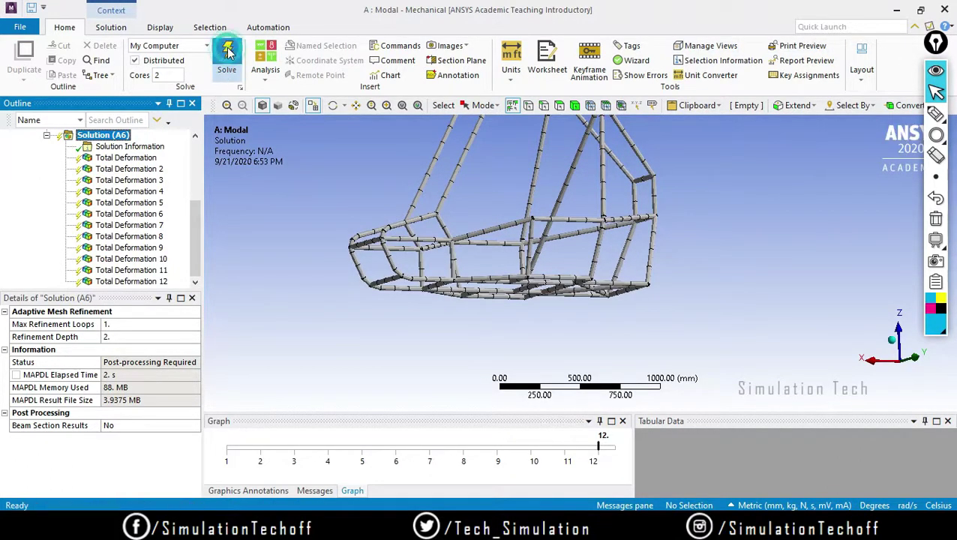
left_click(196, 215)
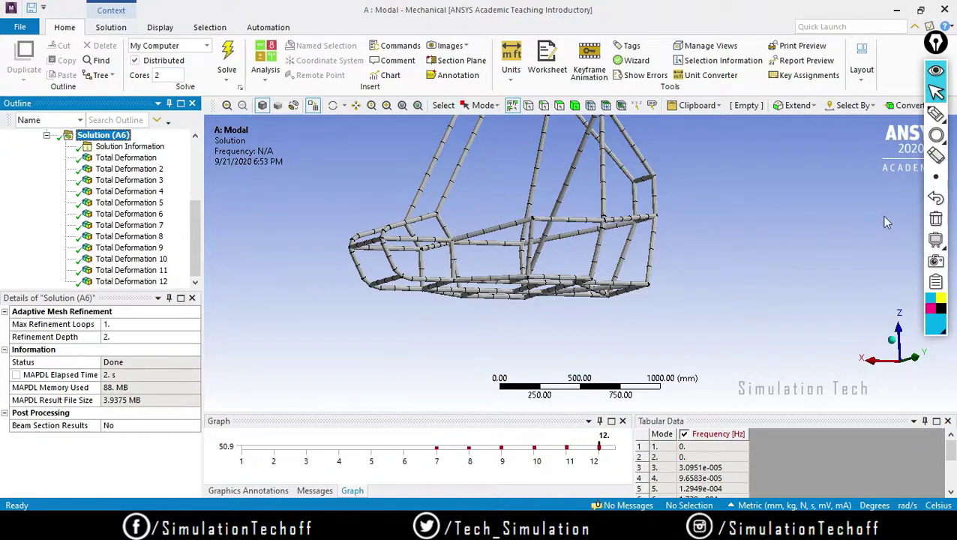
Step: Mark the first six Total Deformation results in the outline with pen strokes and erase the marks
left_click(910, 125)
left_click(892, 114)
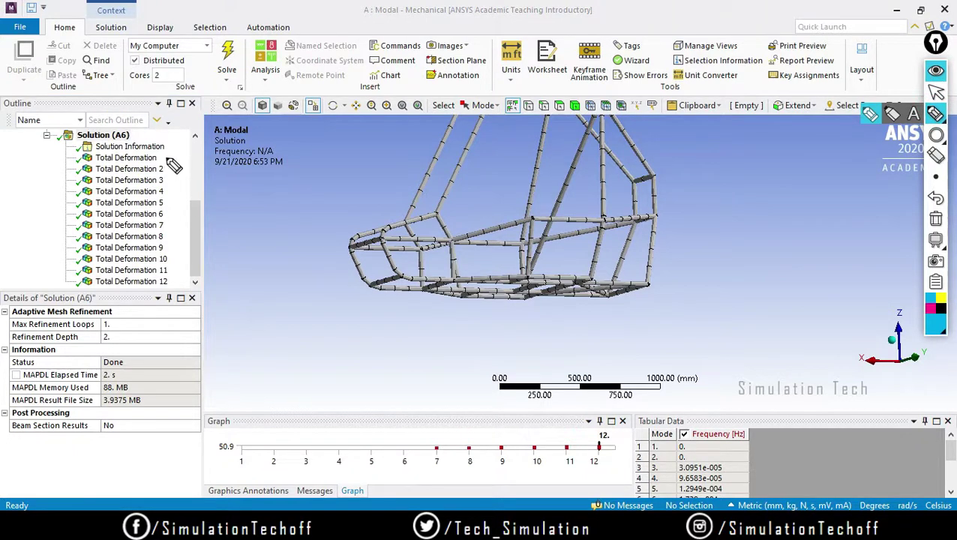
left_click_drag(160, 156, 161, 217)
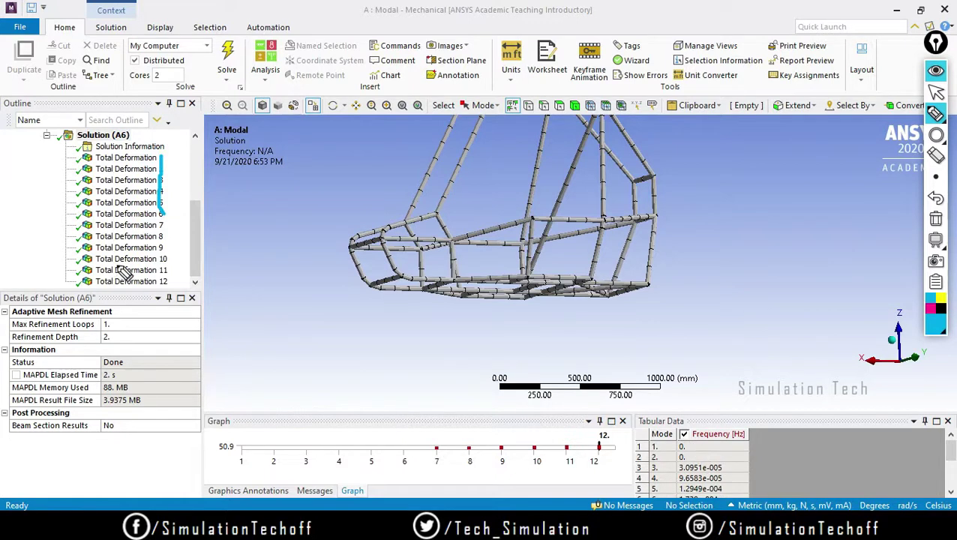
left_click(41, 225)
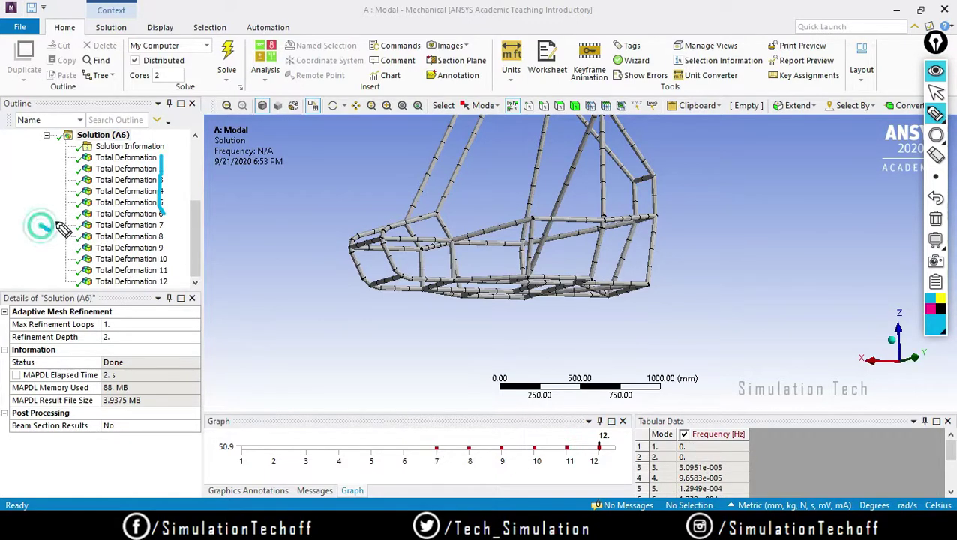
left_click_drag(40, 226, 71, 210)
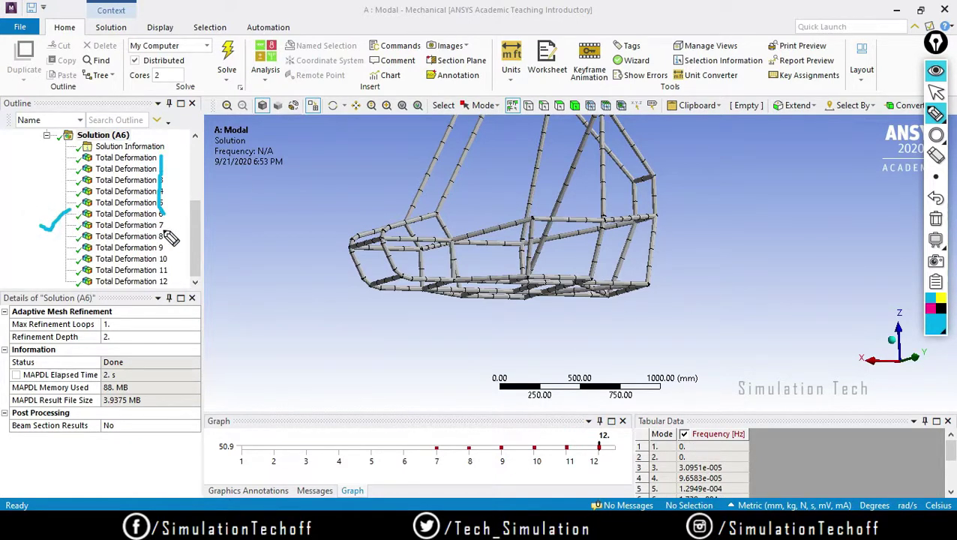
left_click(935, 218)
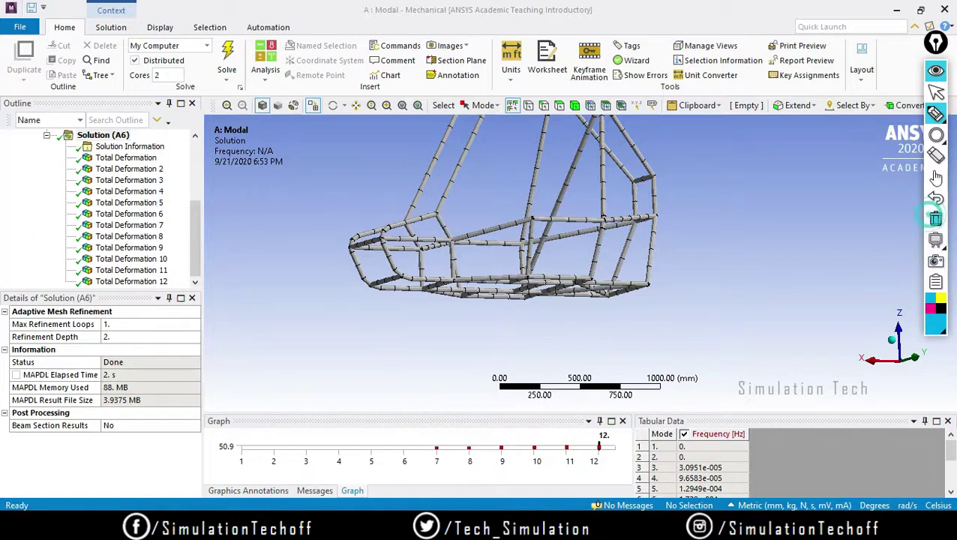
left_click(935, 91)
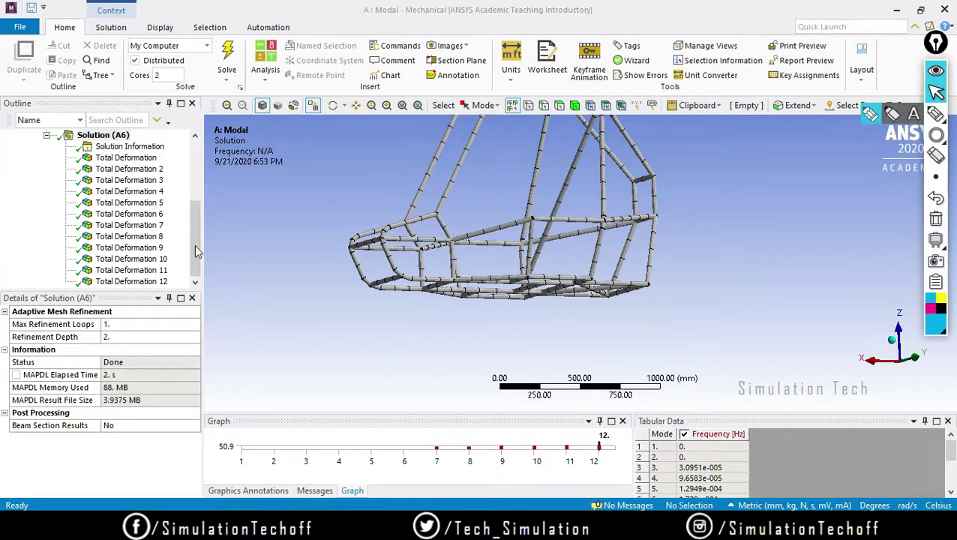
Step: Show the Total Deformation 6 result and play its mode shape animation, viewing the roll cage from several angles
left_click(135, 213)
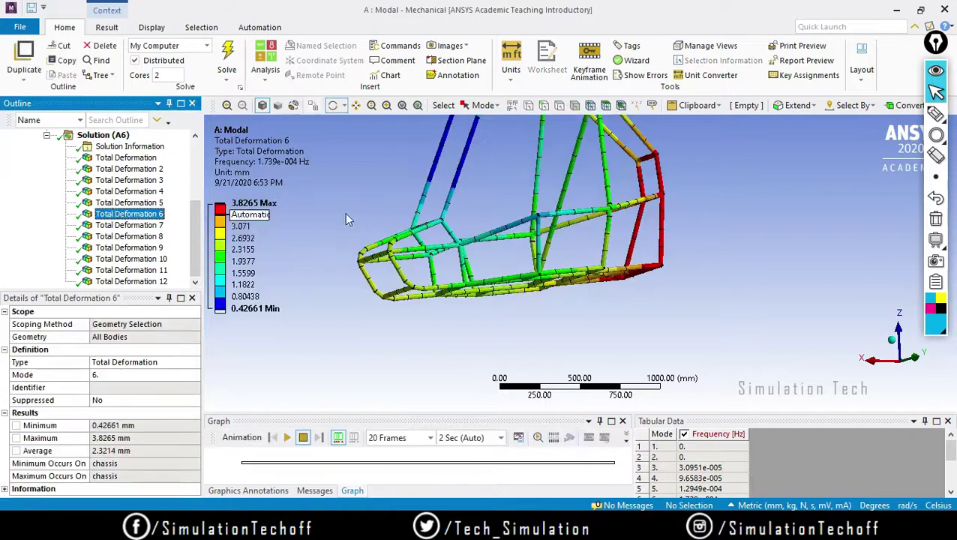
middle_click_drag(347, 219, 525, 216)
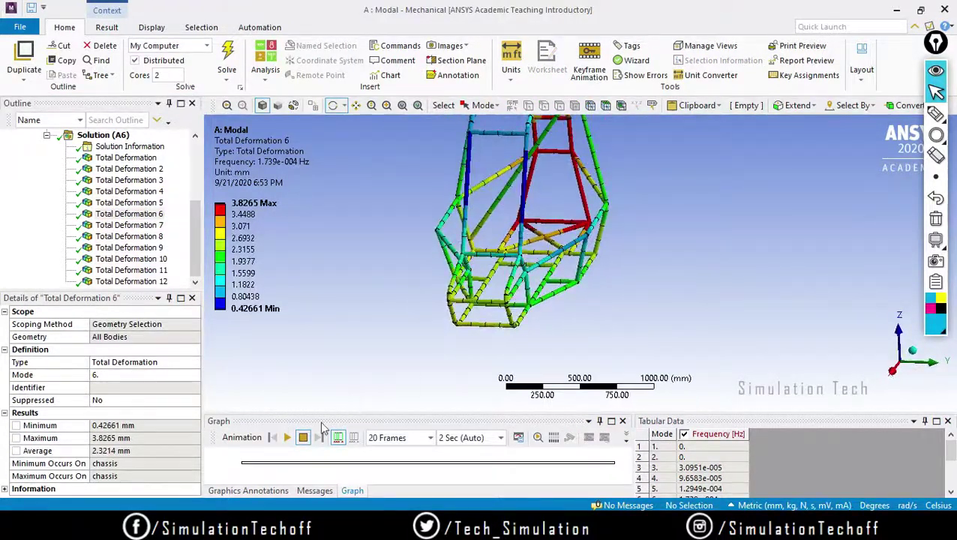
left_click(287, 437)
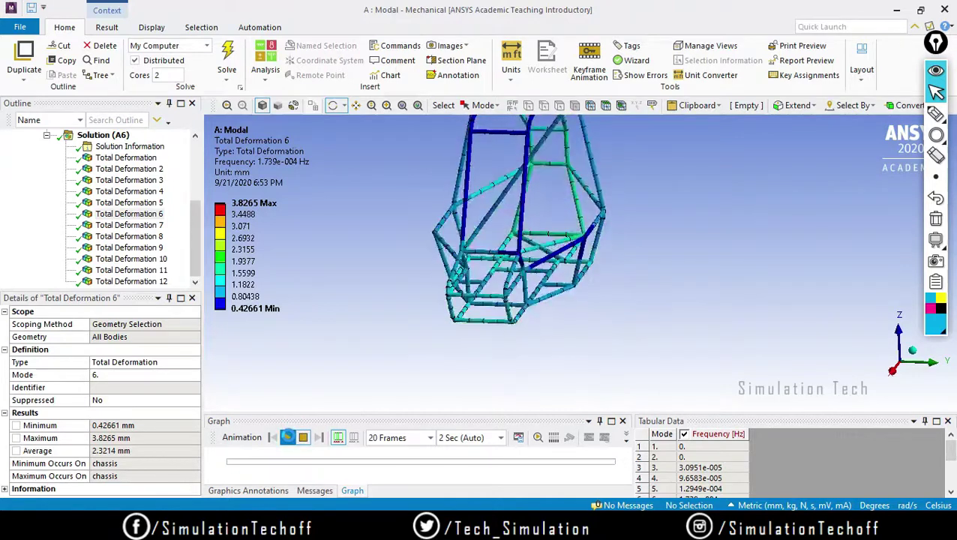
middle_click_drag(600, 300, 673, 203)
Step: Animate the Total Deformation 7 result and examine the lower side members of the roll cage up close
left_click(154, 226)
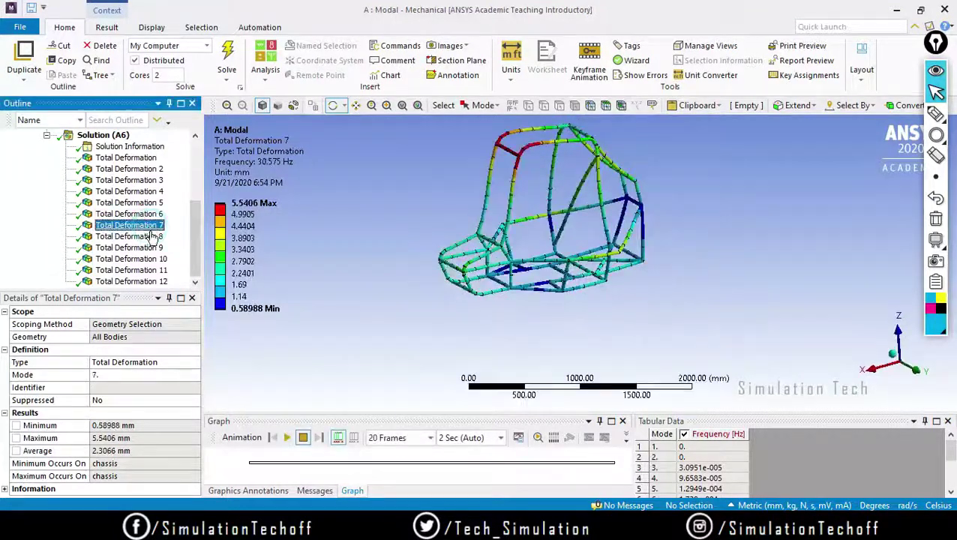
left_click(288, 438)
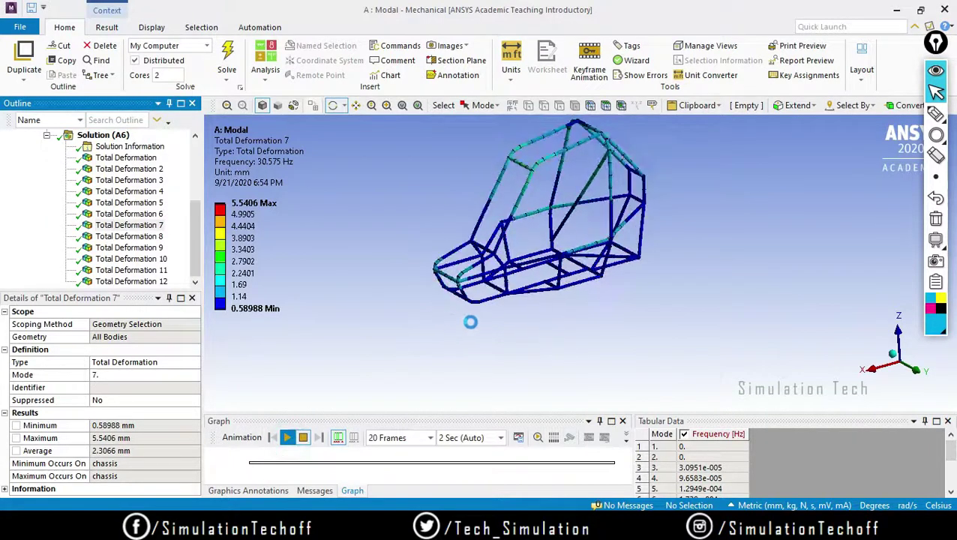
middle_click_drag(645, 241, 651, 245)
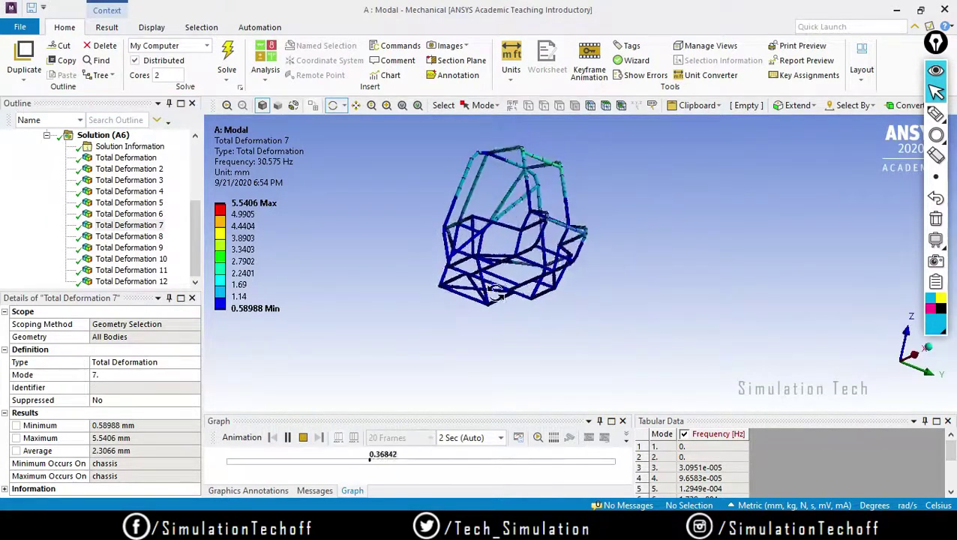
scroll(491, 234, "up", 5)
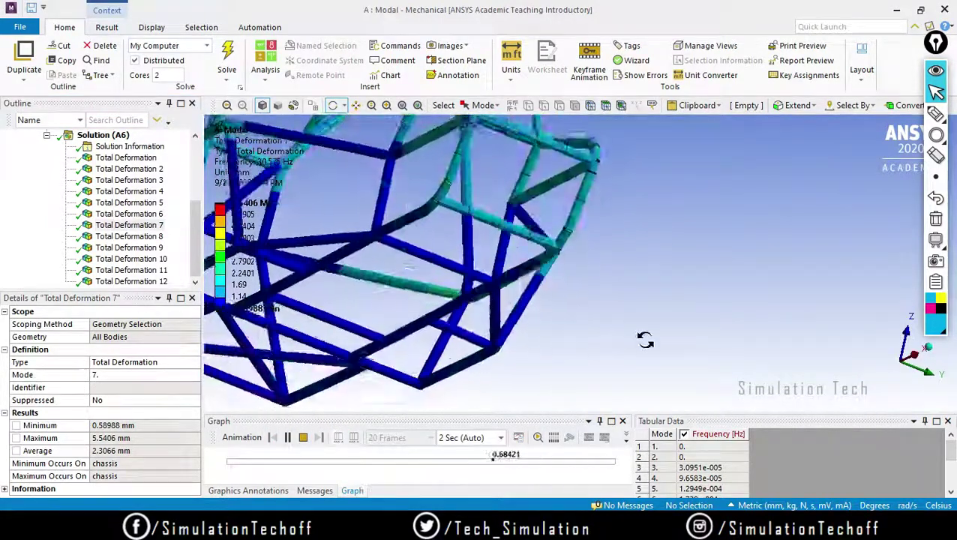
middle_click_drag(585, 335, 386, 342)
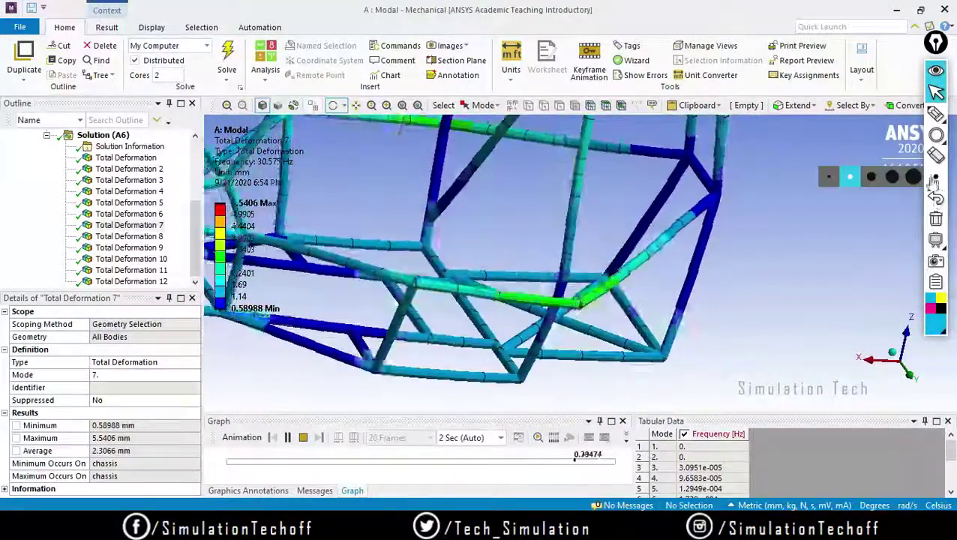
Step: Circle the deforming joint on the cage's side member with the pen and erase the mark
left_click(936, 116)
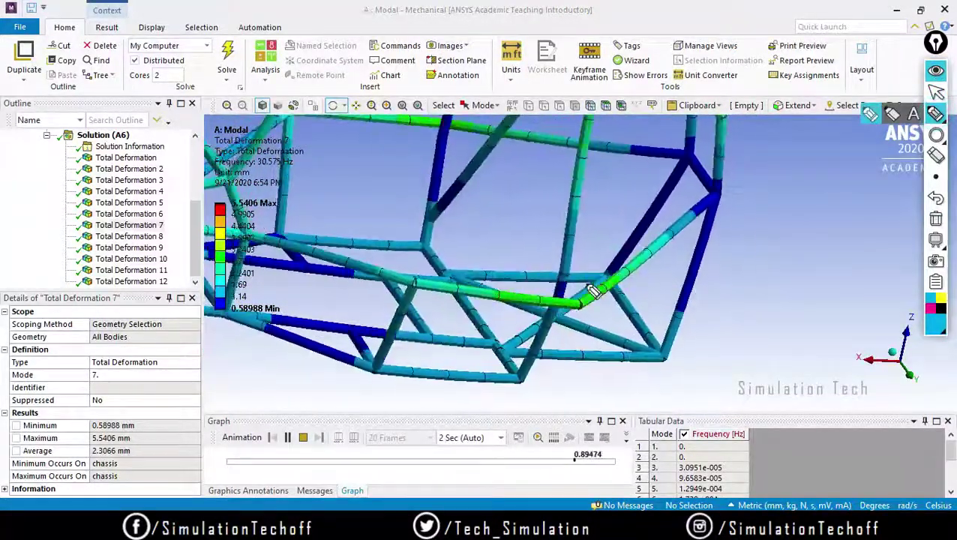
mouse_move(592, 240)
left_mouse_down()
mouse_move(487, 333)
mouse_move(630, 281)
mouse_move(596, 244)
left_mouse_up()
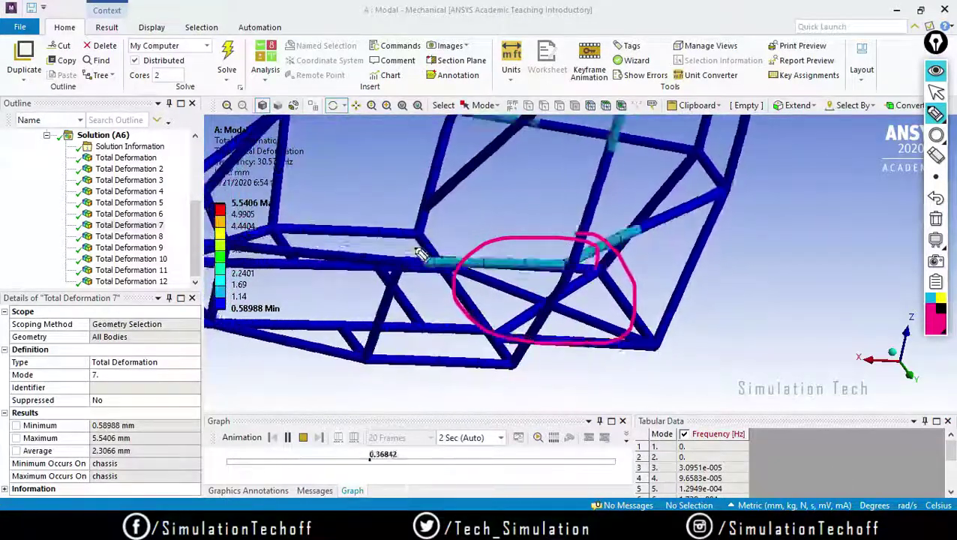
left_click(935, 218)
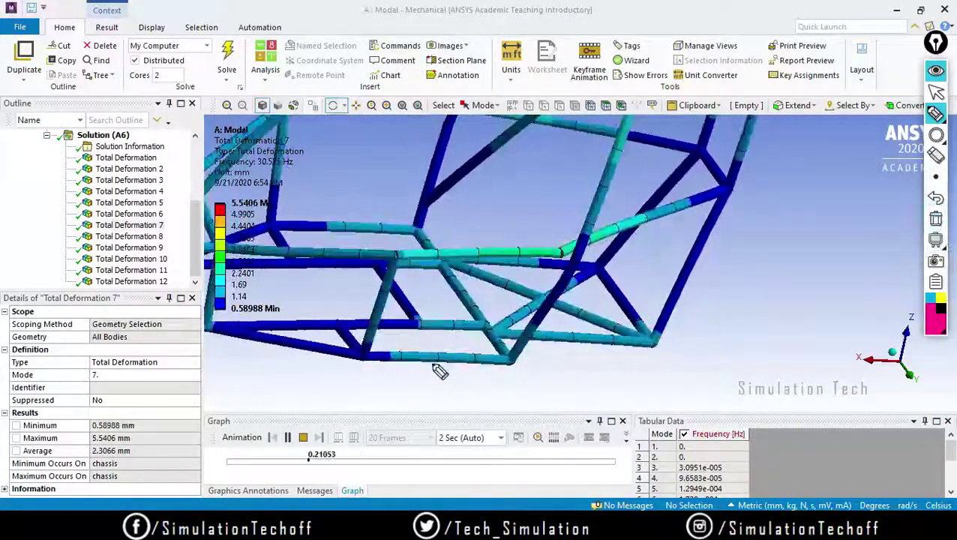
left_click(935, 114)
left_click(936, 92)
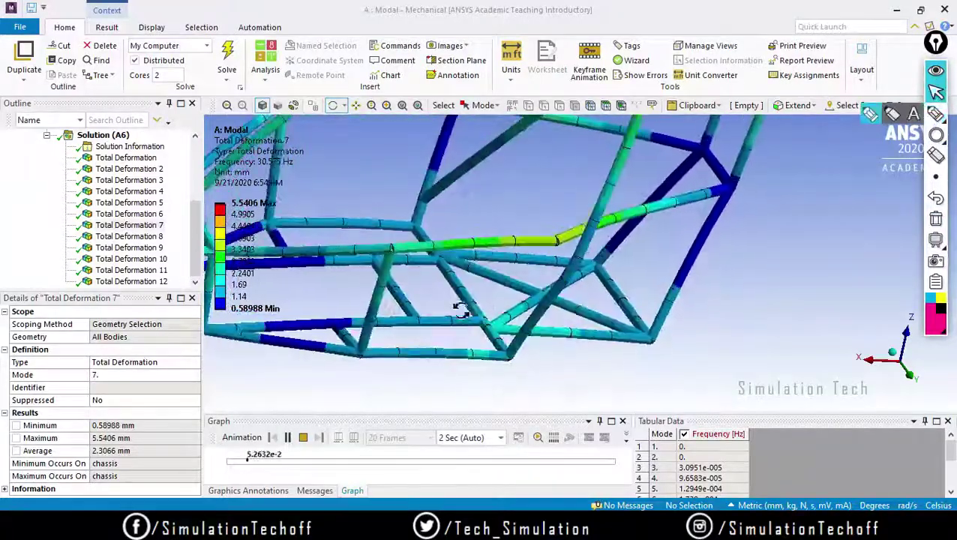
Step: Inspect the animated mode 7 shape from the opposite side, circle the rear side-member joint with the pen and erase the mark
left_click_drag(591, 280, 540, 307)
left_click_drag(612, 298, 436, 259)
scroll(273, 335, "down", 5)
scroll(436, 259, "up", 3)
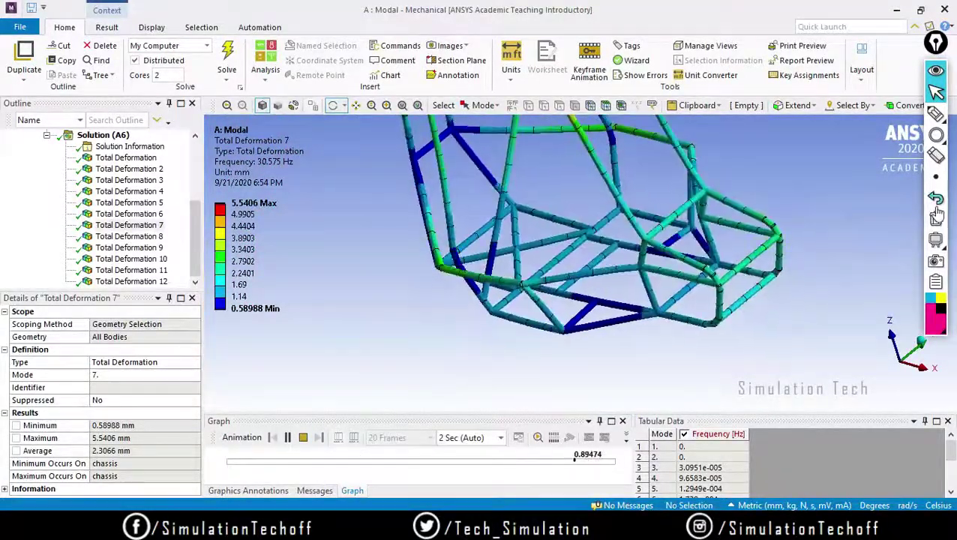
mouse_move(445, 217)
left_mouse_down()
mouse_move(448, 312)
mouse_move(481, 241)
mouse_move(439, 212)
left_mouse_up()
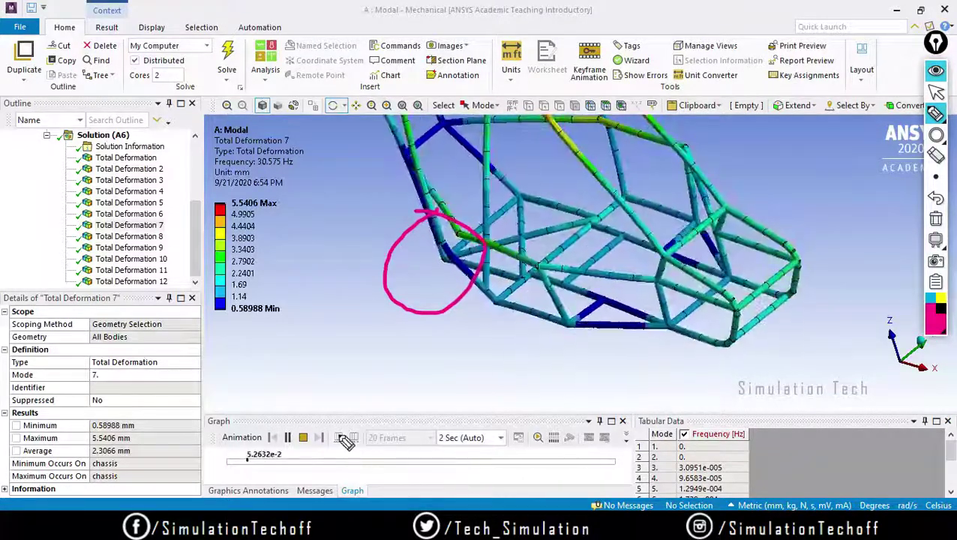
left_click(938, 219)
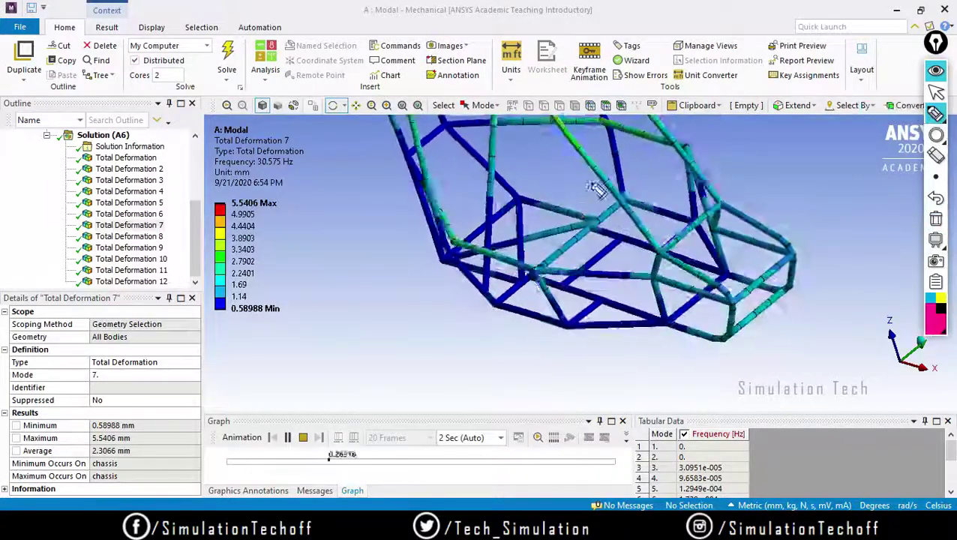
left_click_drag(650, 194, 471, 346)
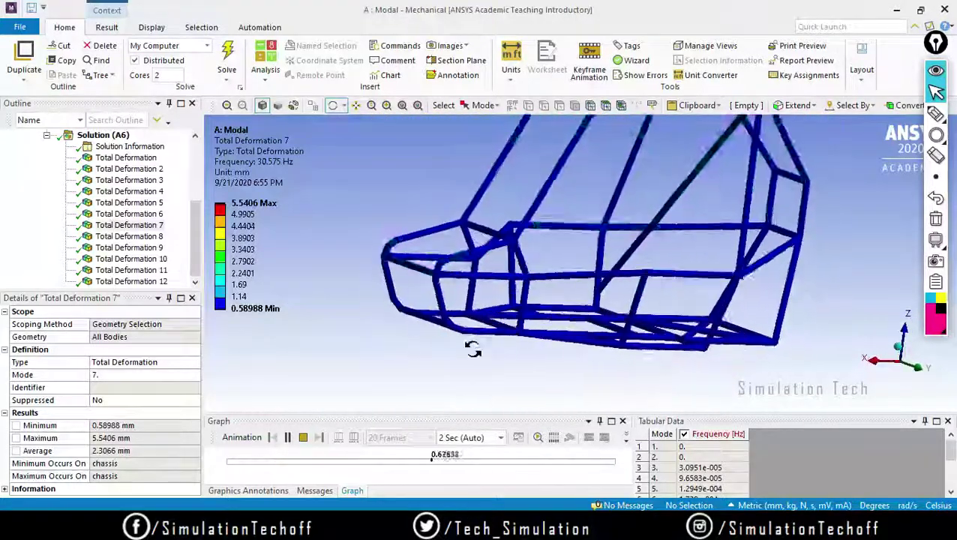
Step: Play the mode shape animations of Total Deformation 8 and Total Deformation 9, examining the whole cage
left_click(154, 237)
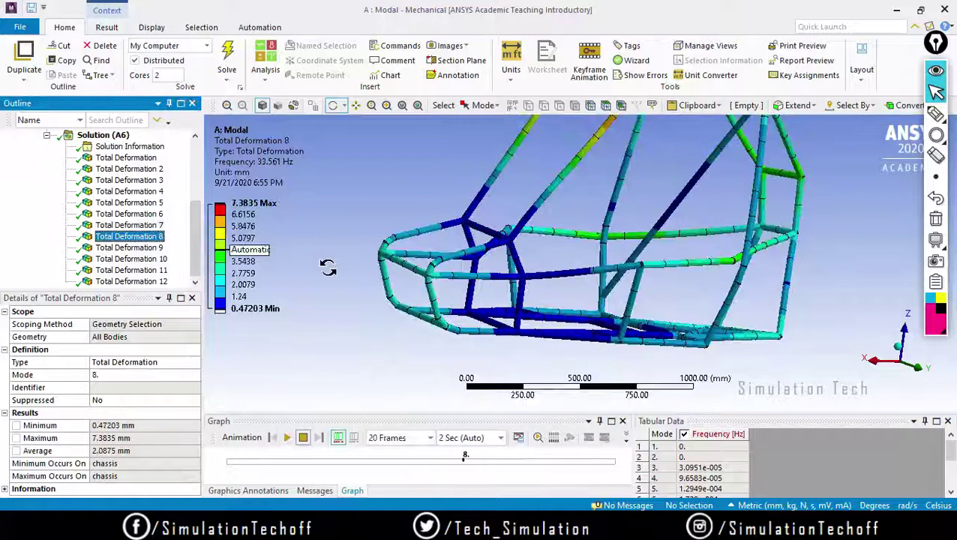
left_click(286, 437)
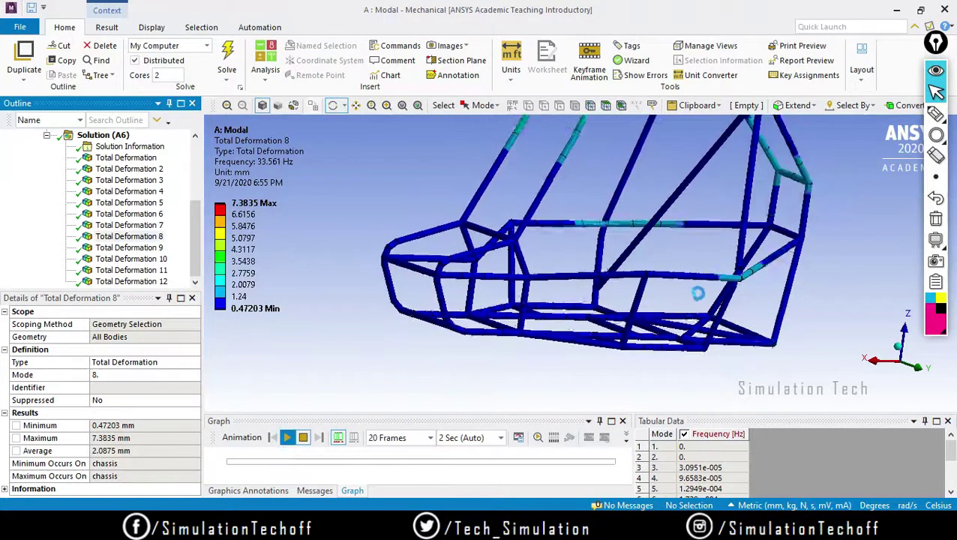
left_click_drag(725, 297, 680, 296)
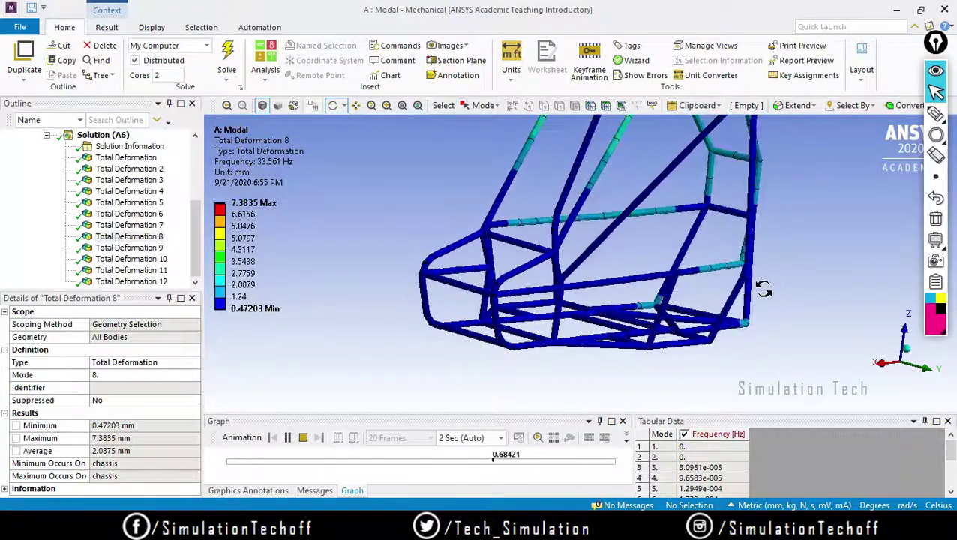
left_click(129, 247)
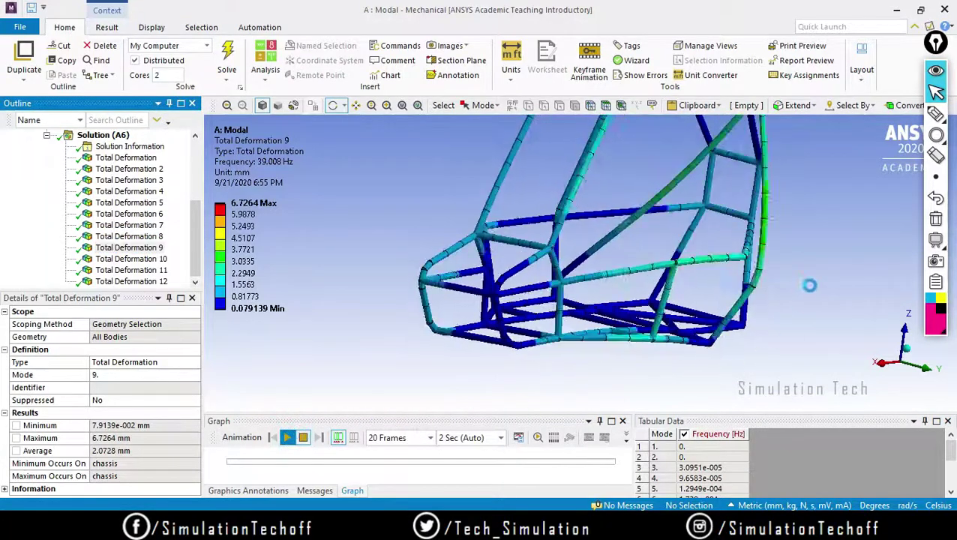
left_click_drag(737, 321, 718, 239)
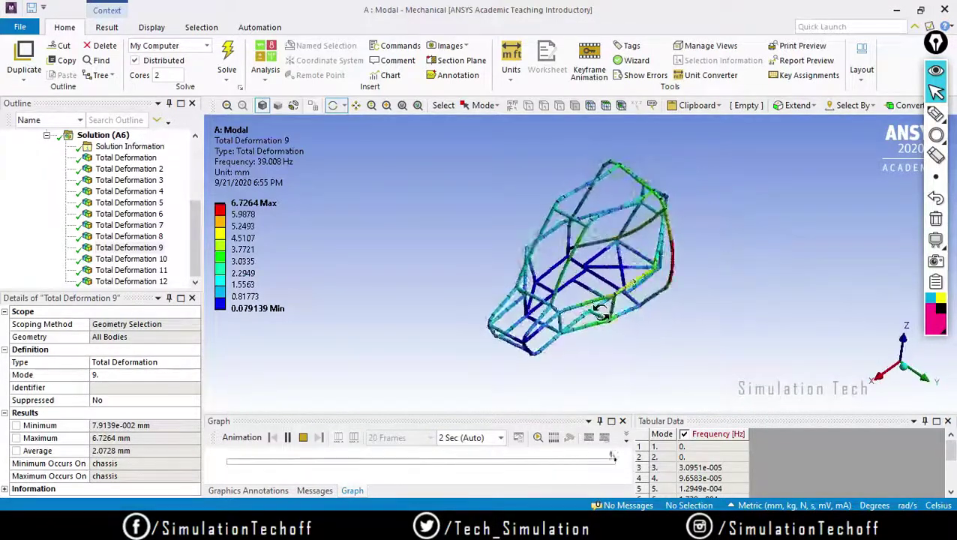
Step: Play the mode shape animations of Total Deformation 10 and Total Deformation 11
left_click(156, 259)
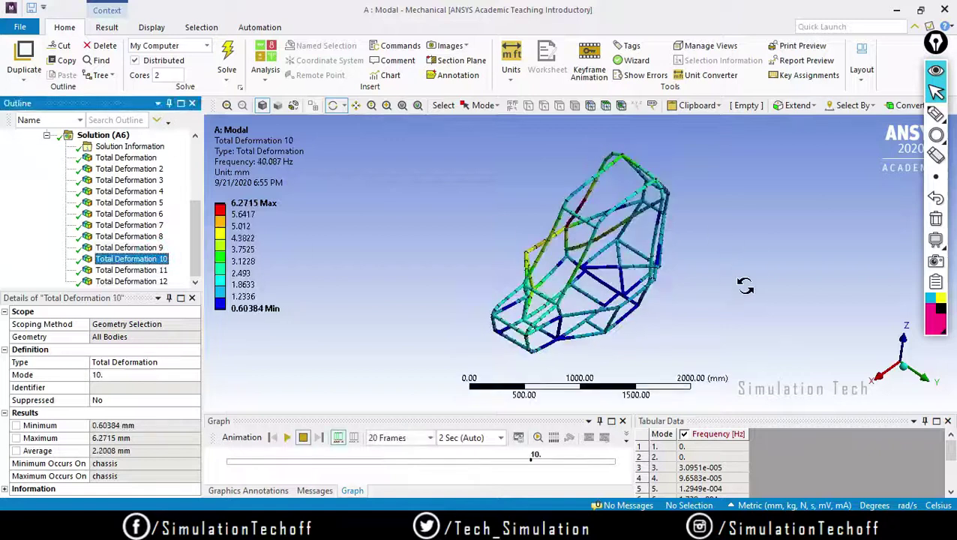
left_click_drag(745, 285, 712, 284)
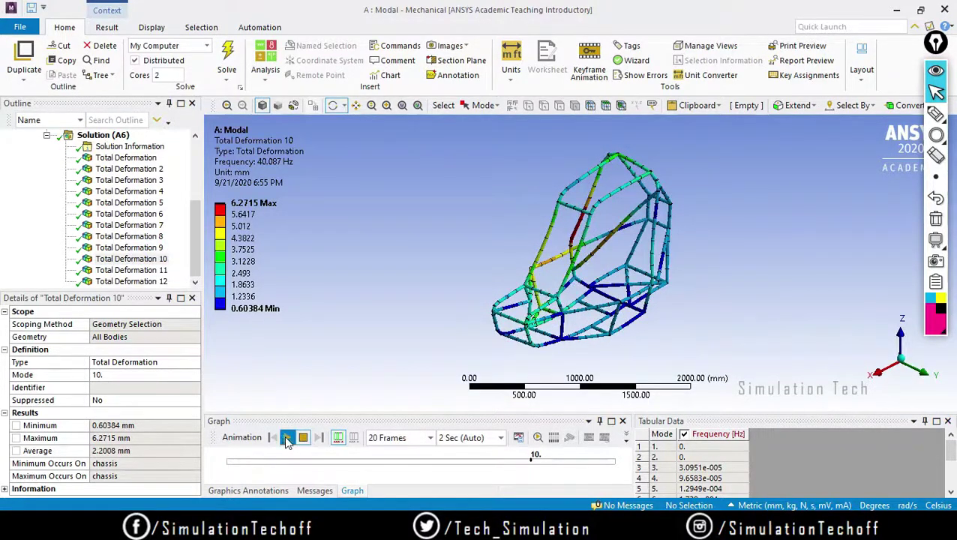
left_click(287, 440)
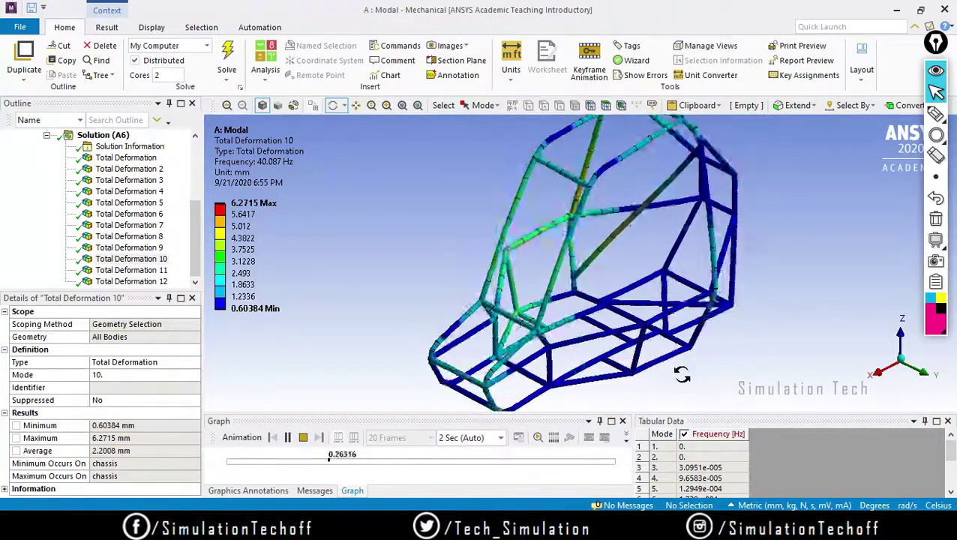
left_click(131, 270)
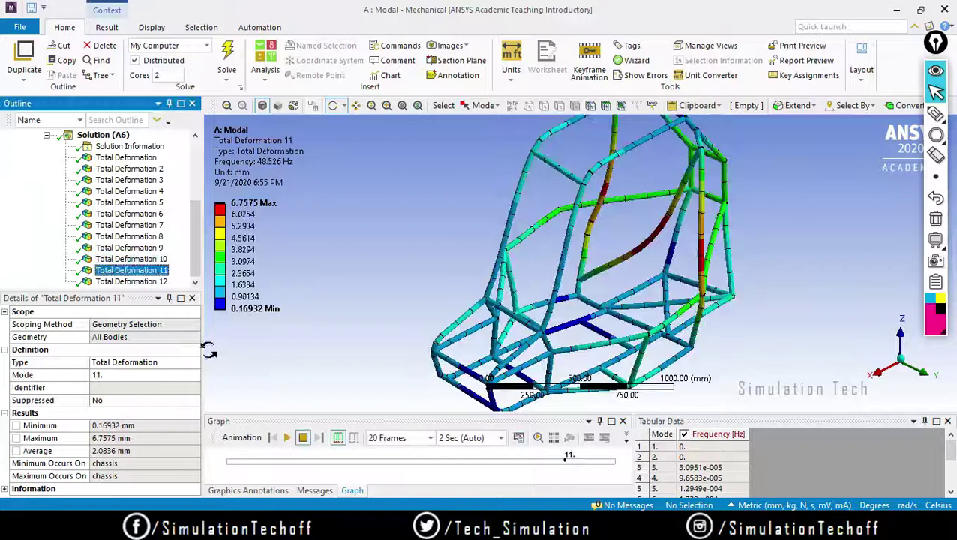
left_click(288, 438)
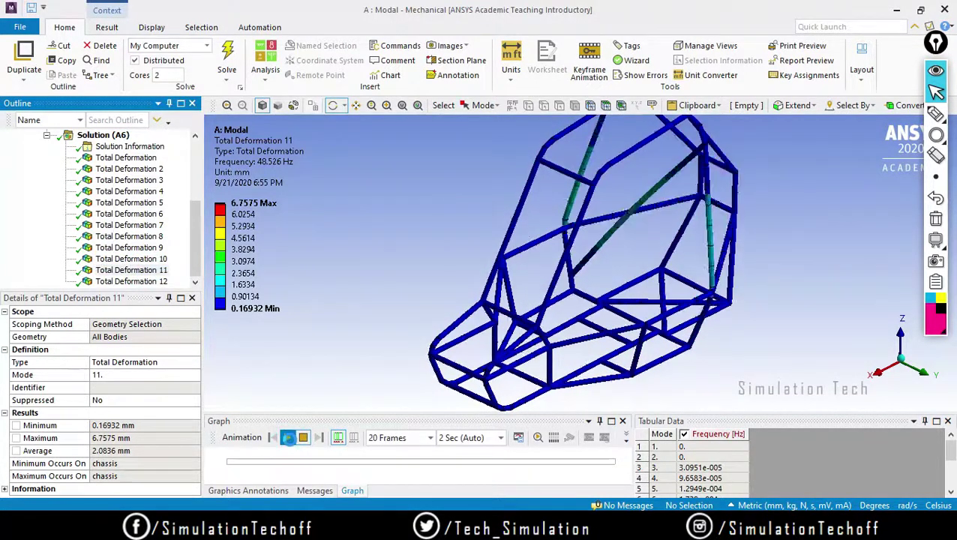
Step: Animate the Total Deformation 12 result, pause it and examine the diagonal rear member from several directions
left_click(113, 282)
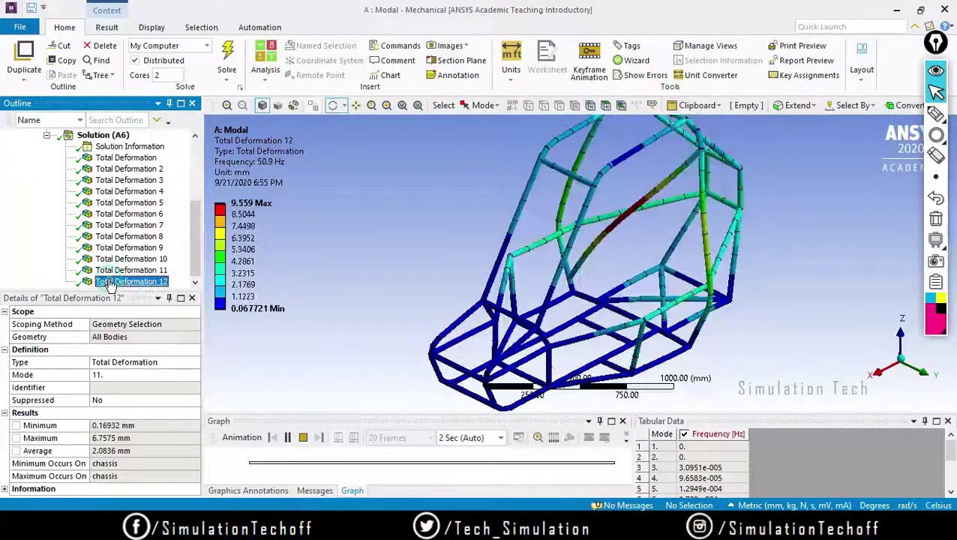
left_click(288, 438)
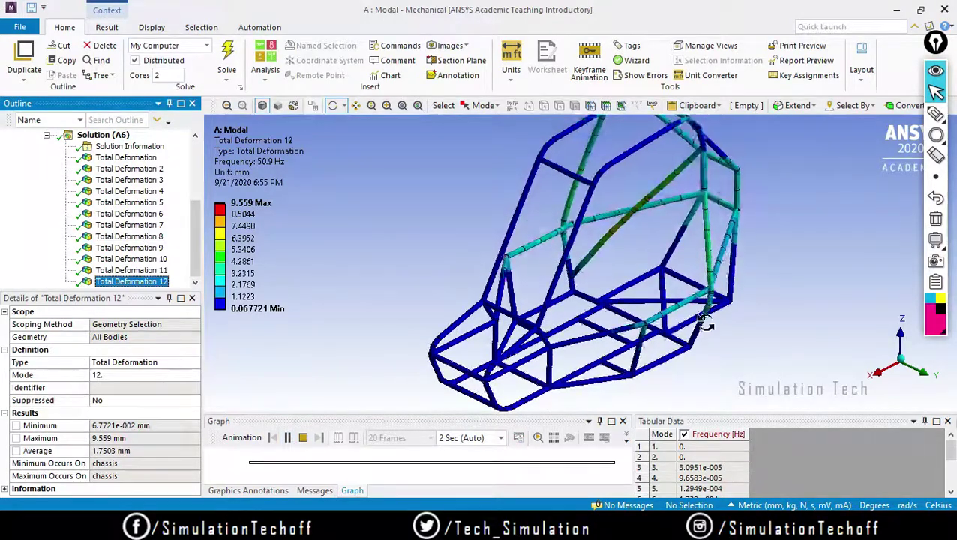
left_click_drag(705, 322, 726, 320)
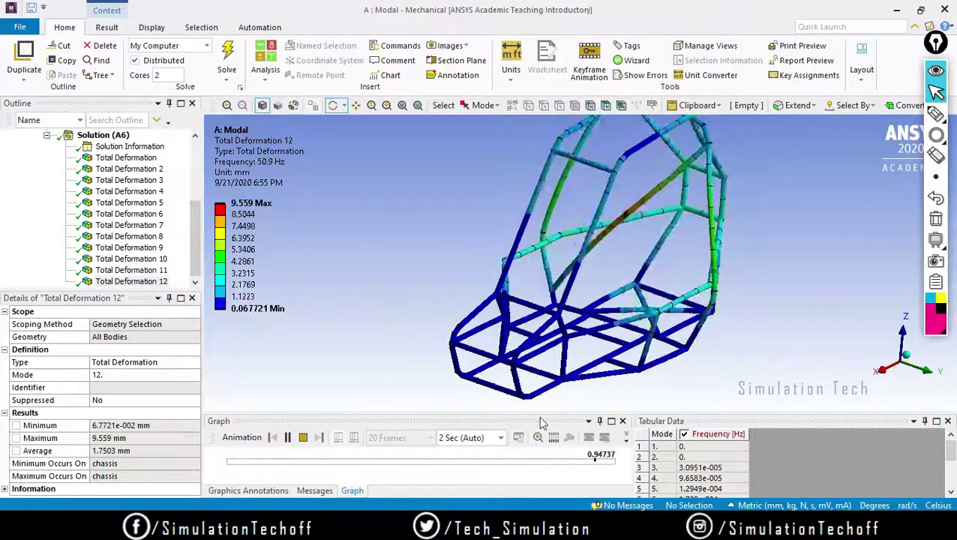
left_click(287, 437)
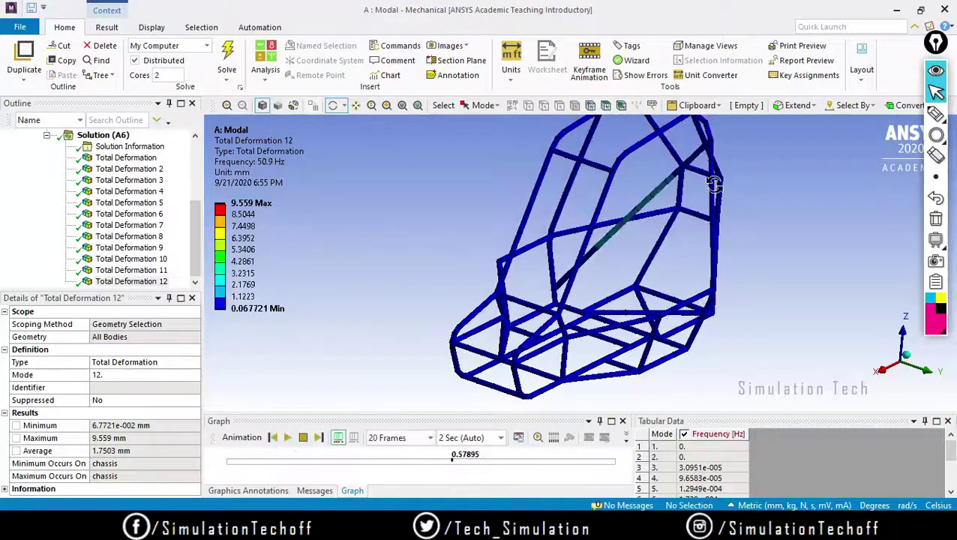
left_click_drag(671, 267, 594, 221)
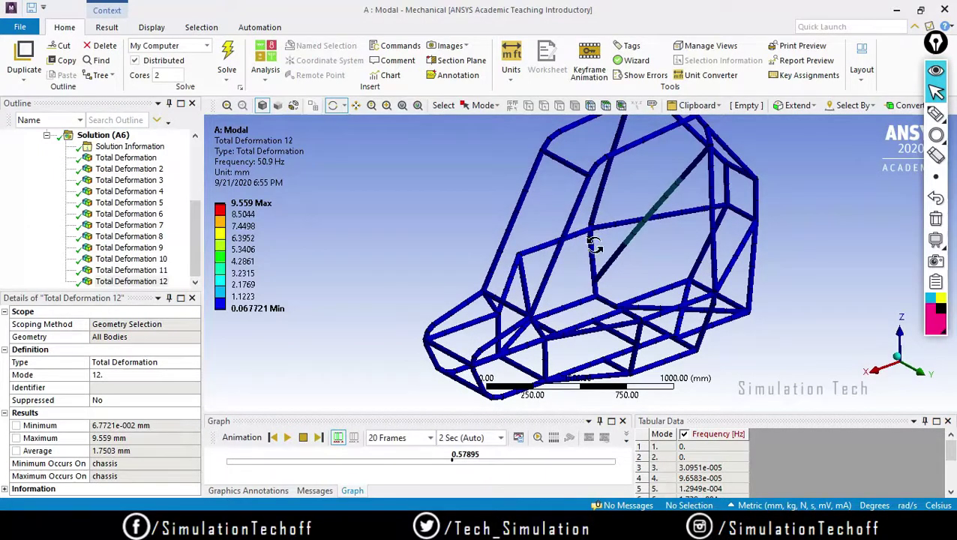
left_click_drag(717, 338, 667, 301)
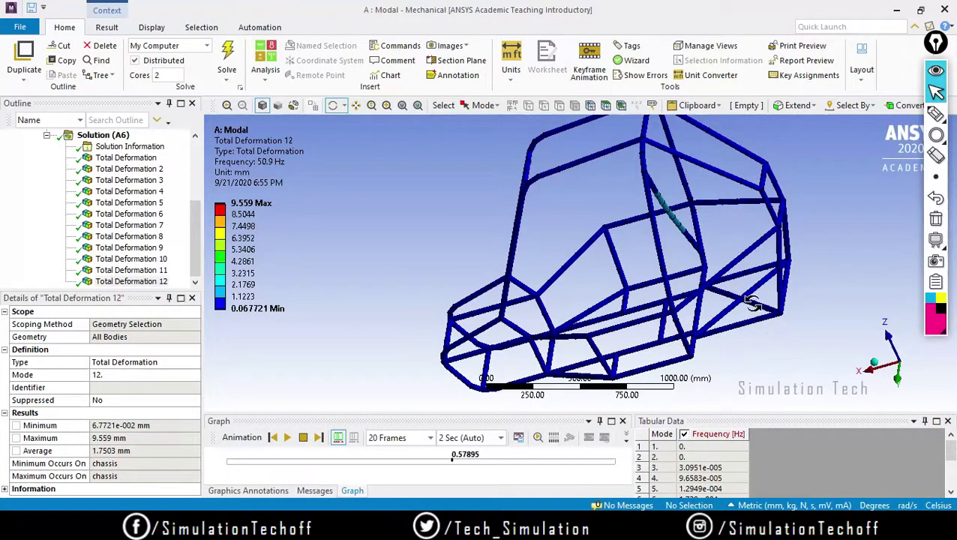
left_click_drag(845, 312, 877, 326)
Step: Switch to the roll cage geometry in DesignModeler, mark the rear lower joint and the side-member joint with the pen, and hide the marks
left_click(896, 10)
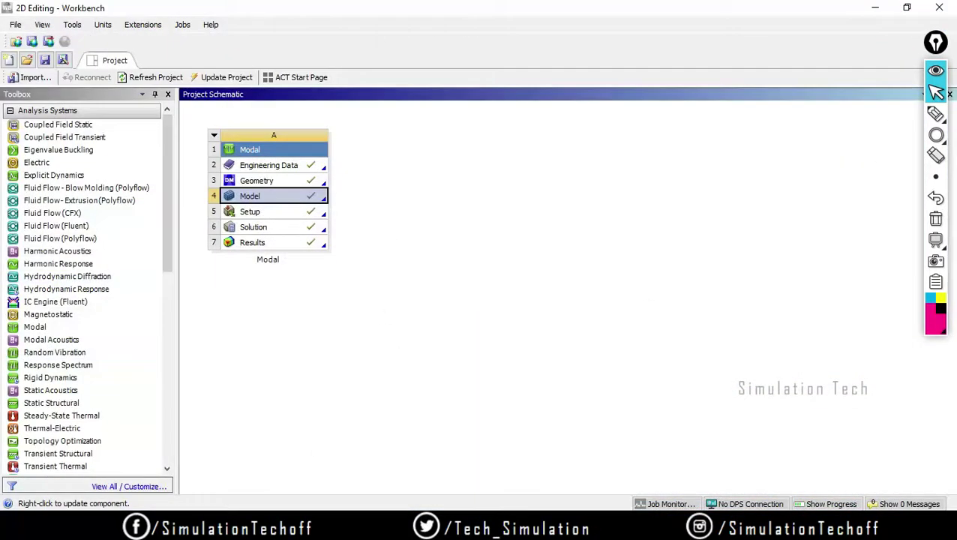
left_click(666, 459)
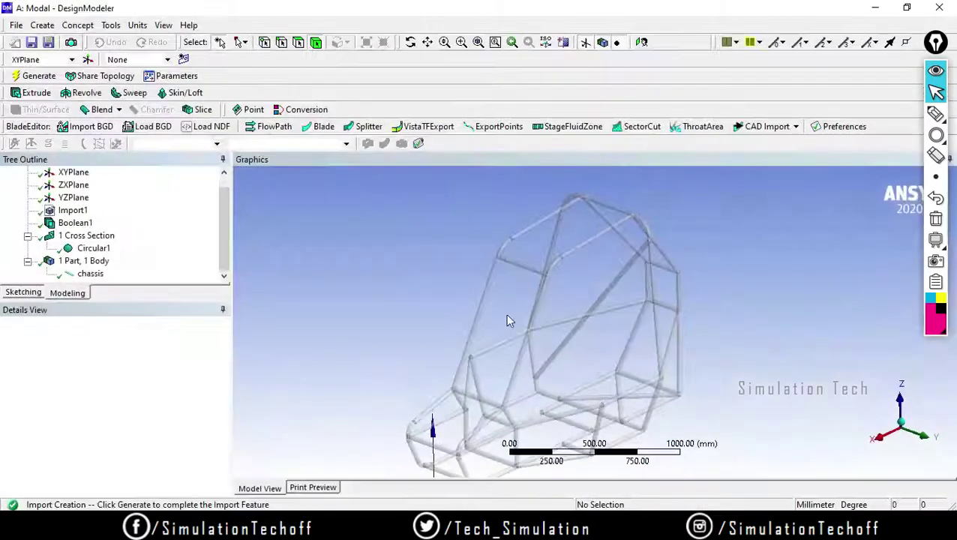
left_click_drag(508, 315, 573, 362)
left_click(935, 114)
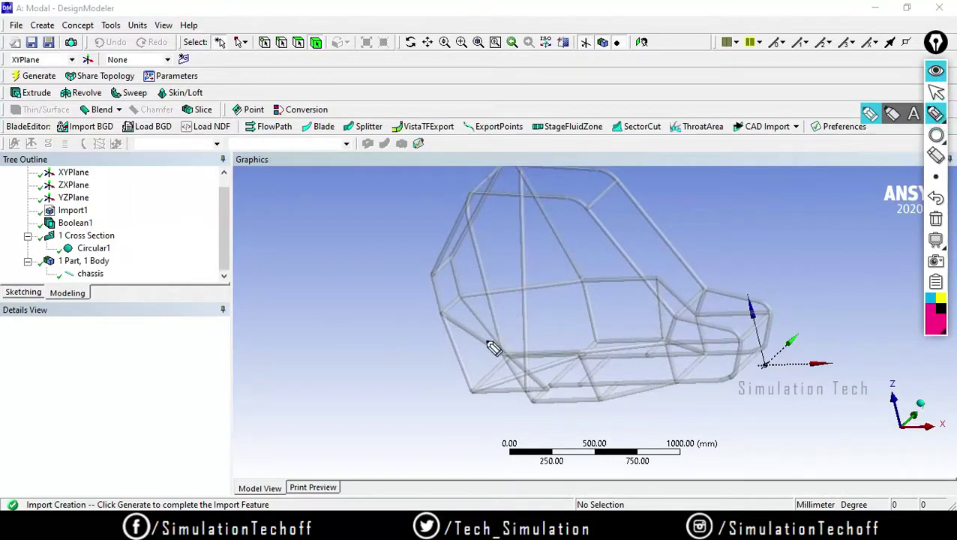
mouse_move(491, 345)
left_mouse_down()
mouse_move(522, 344)
mouse_move(496, 337)
left_mouse_up()
mouse_move(556, 273)
left_mouse_down()
mouse_move(564, 297)
mouse_move(577, 258)
left_mouse_up()
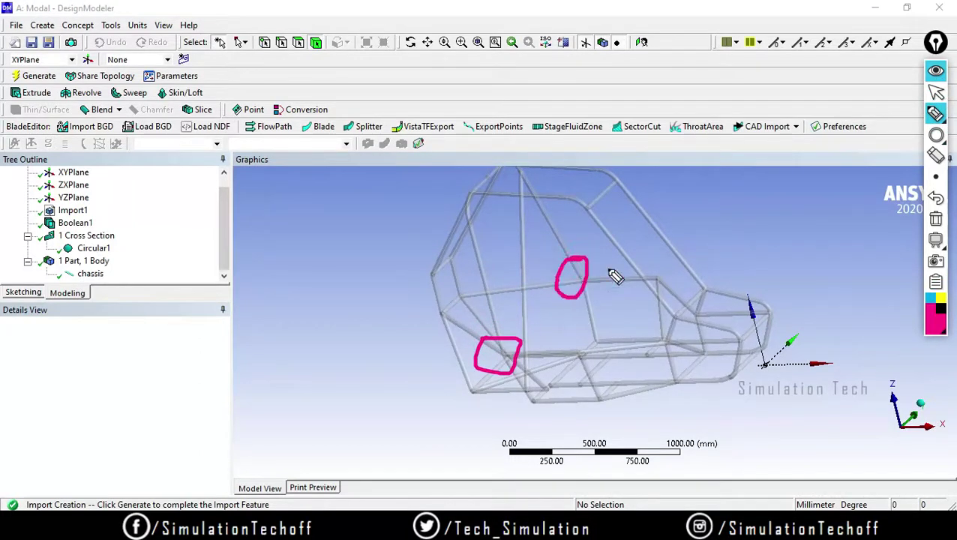
left_click(935, 71)
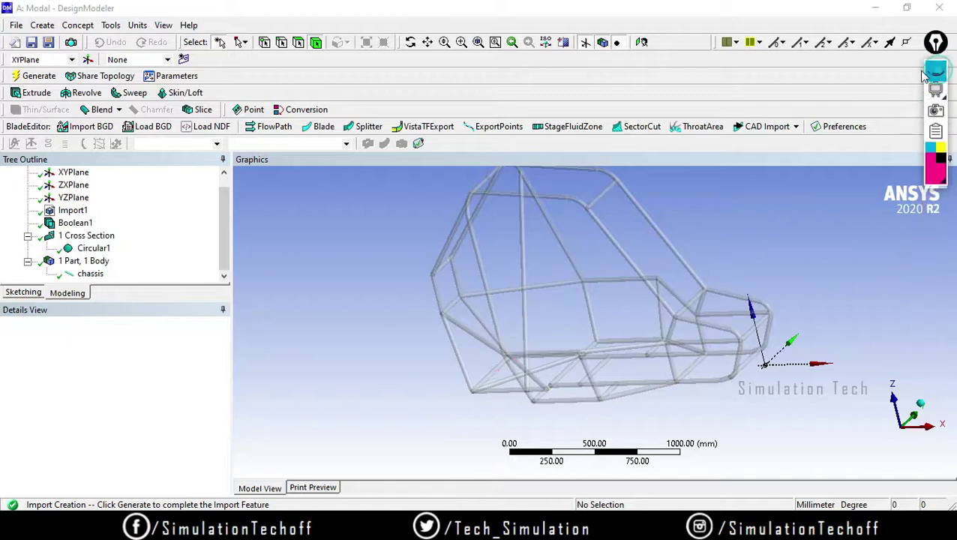
Step: Turn off the Cross Section Solids display and examine the chassis line body closely at the side-member joint
left_click(111, 25)
mouse_move(135, 25)
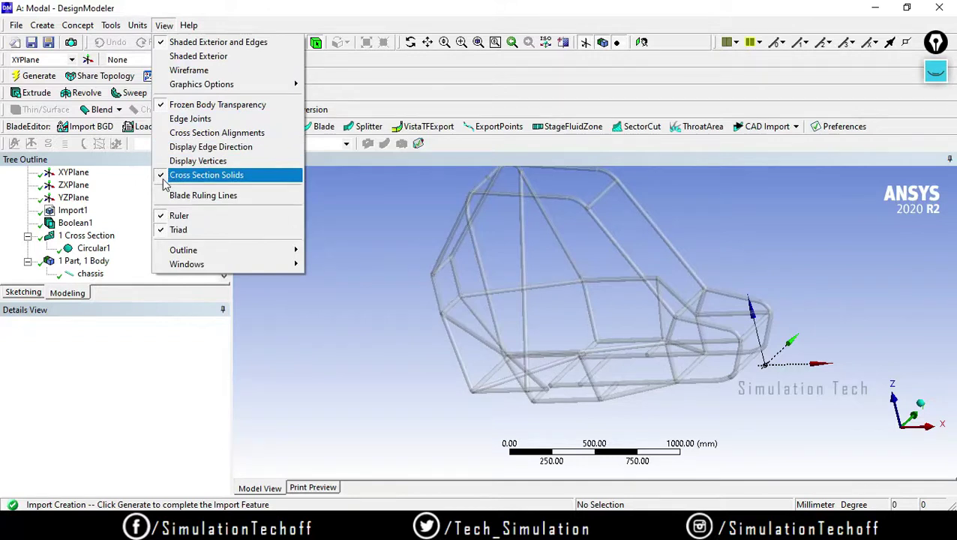
left_click(165, 180)
middle_click_drag(263, 199, 613, 381)
left_click(517, 360)
mouse_move(517, 359)
middle_mouse_down()
mouse_move(498, 337)
mouse_move(566, 331)
mouse_move(543, 332)
mouse_move(534, 352)
middle_mouse_up()
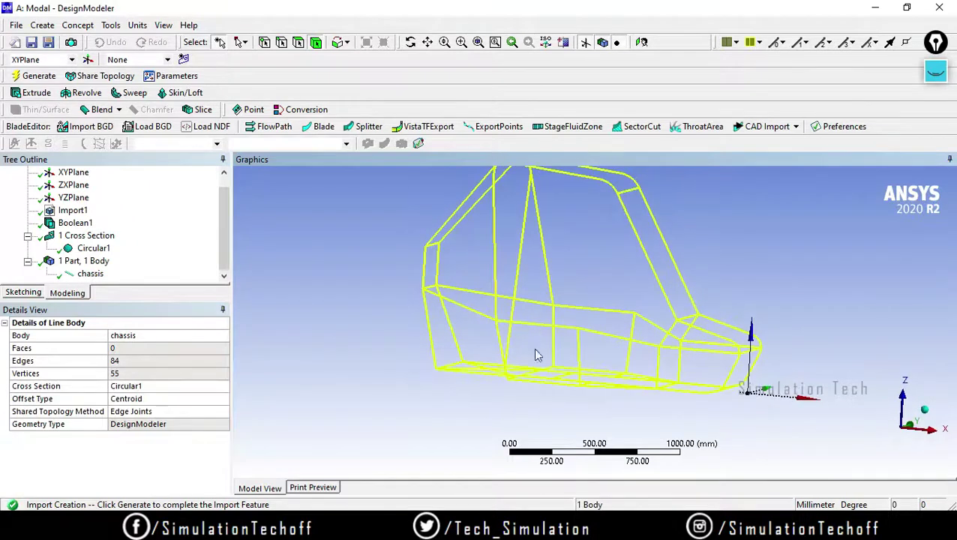
scroll(472, 303, "up", 5)
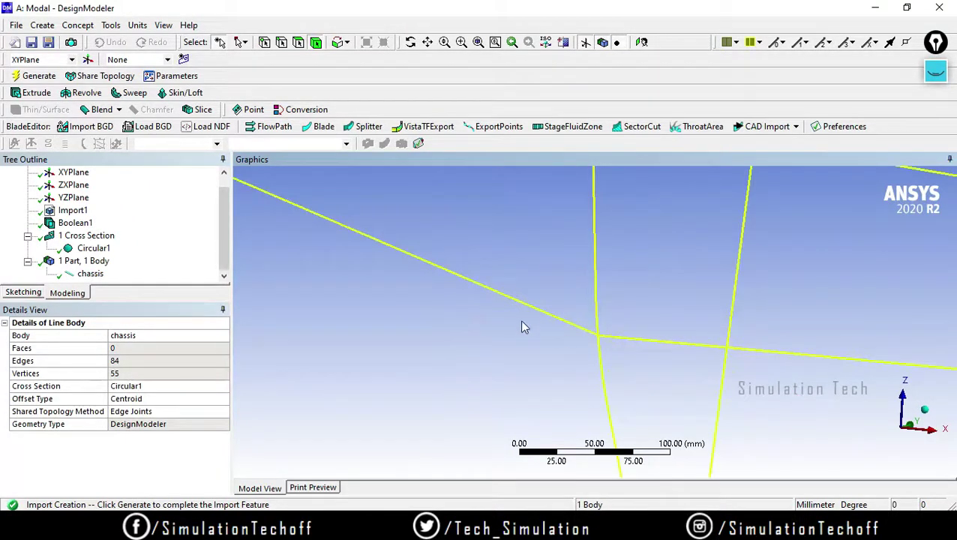
scroll(525, 290, "up", 3)
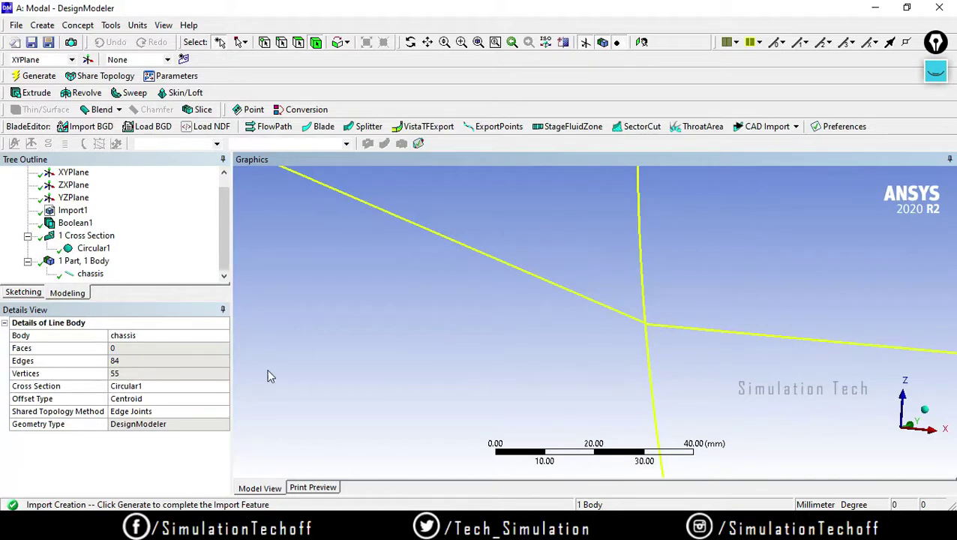
Step: Create a Connect feature of type Edges using the three edges that meet at the side-member joint
left_click(111, 26)
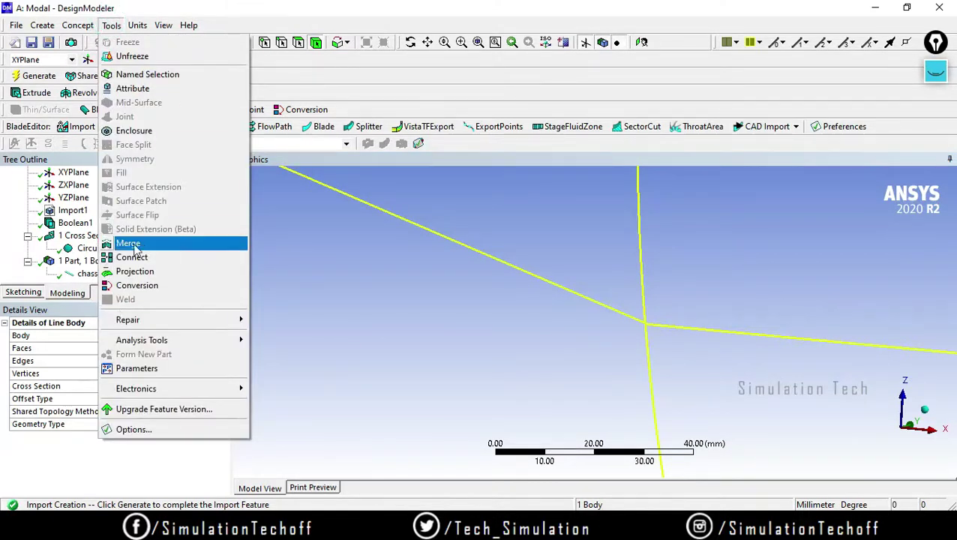
left_click(135, 257)
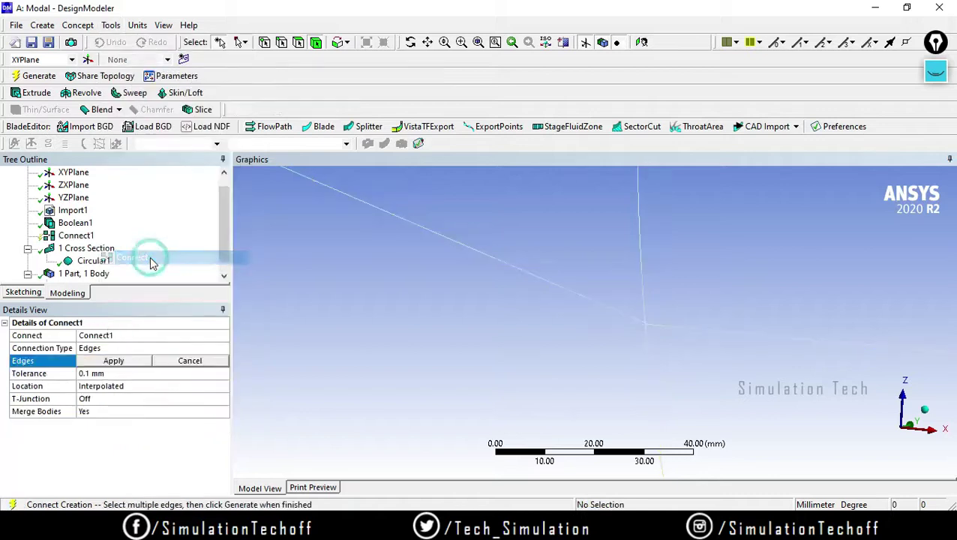
left_click(650, 347)
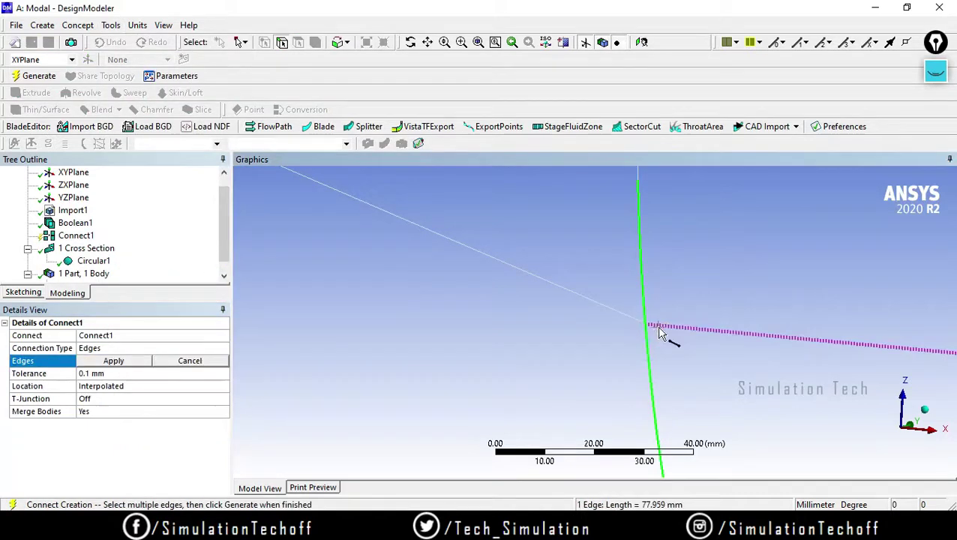
left_click(653, 327, "ctrl")
left_click(629, 319, "ctrl")
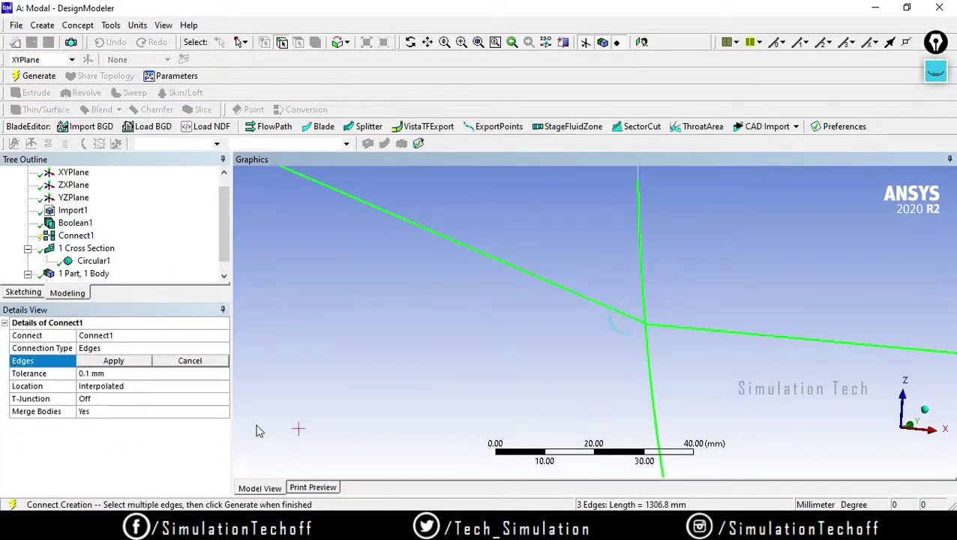
left_click(111, 361)
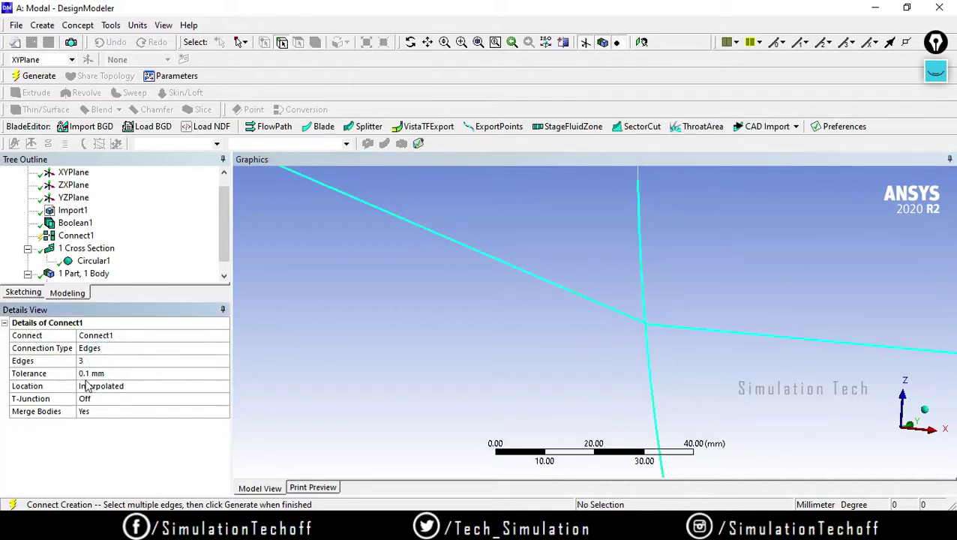
Step: Sketch two pen diagrams of neighbouring edges in the empty area beside the joint, with arrows marking the gap between them
left_click(935, 72)
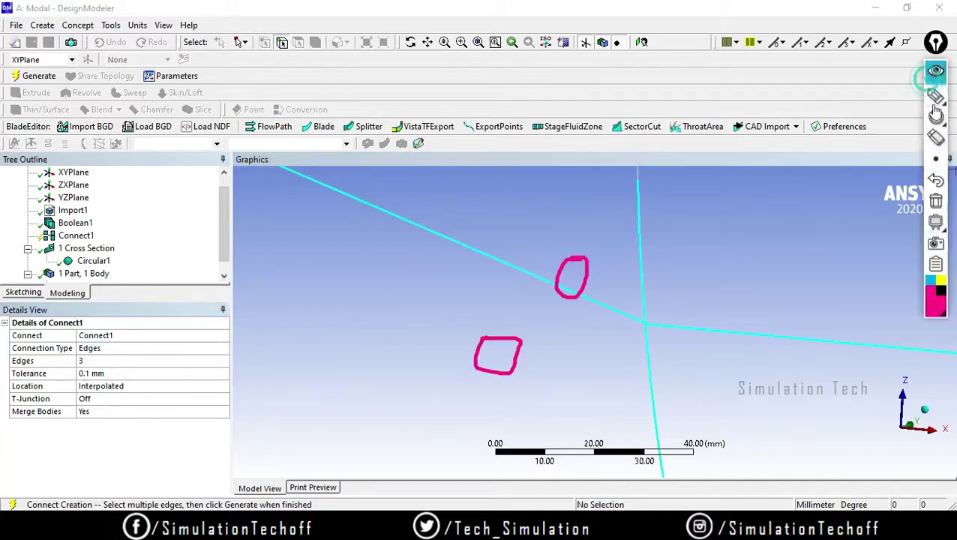
left_click_drag(288, 305, 402, 291)
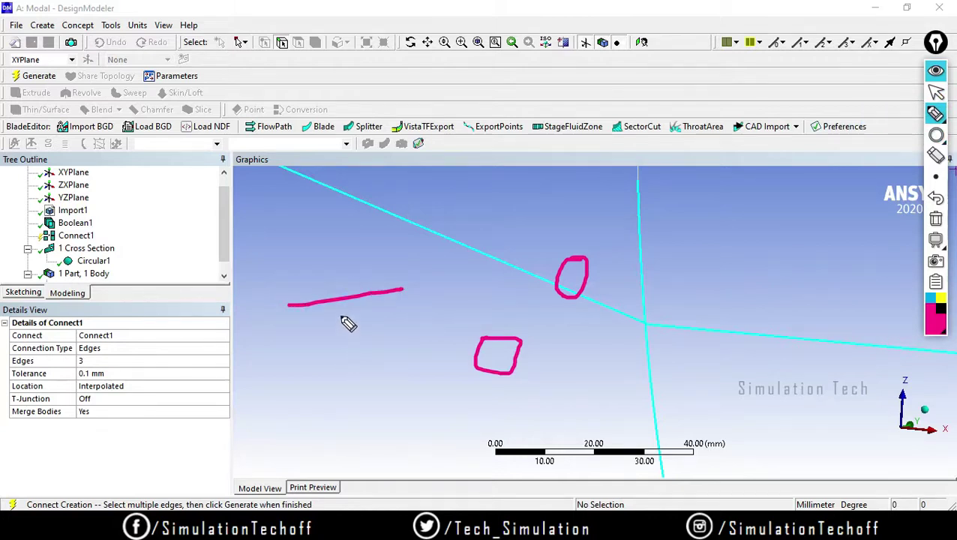
left_click_drag(331, 328, 379, 283)
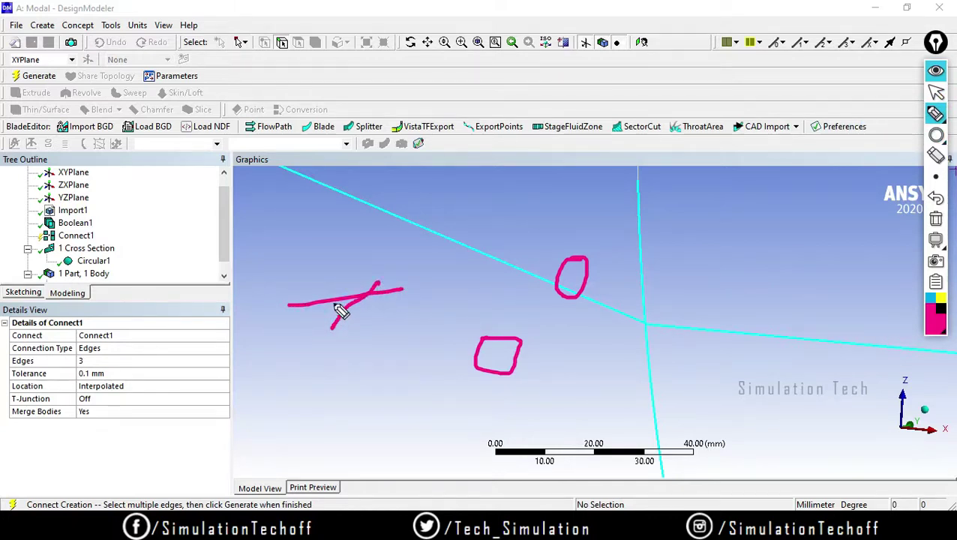
left_click(329, 308)
left_click_drag(327, 391, 419, 366)
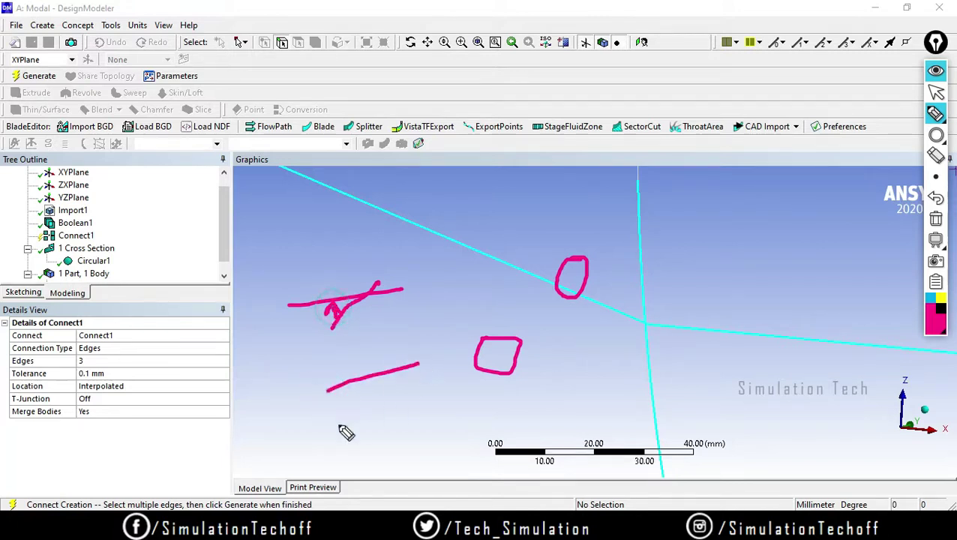
left_click_drag(338, 425, 459, 393)
left_click(381, 374)
left_click_drag(385, 377, 395, 410)
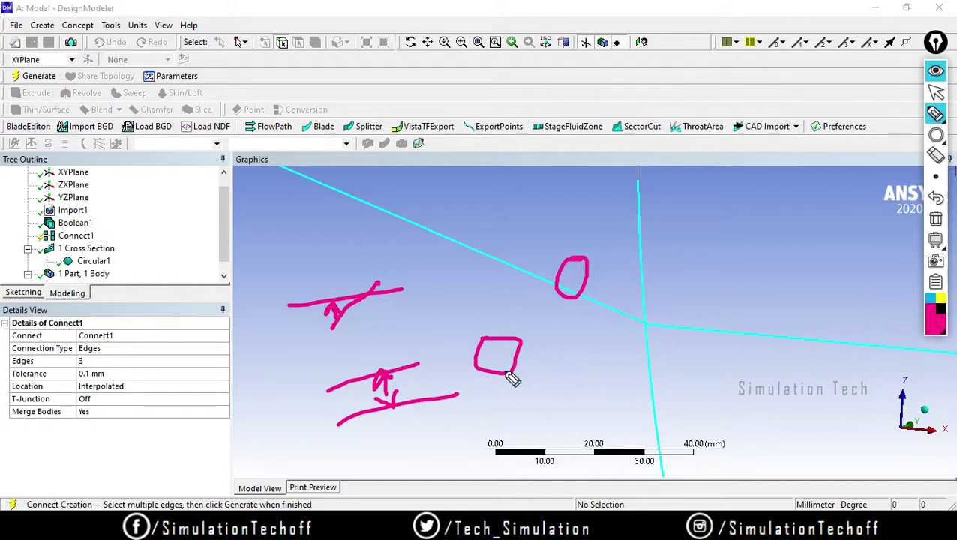
Step: Outline the Tolerance setting with the pen, sketch a widely spaced line pair with gap arrows, and clear all pen marks
mouse_move(8, 374)
left_mouse_down()
mouse_move(9, 383)
mouse_move(128, 384)
mouse_move(157, 369)
mouse_move(8, 367)
left_mouse_up()
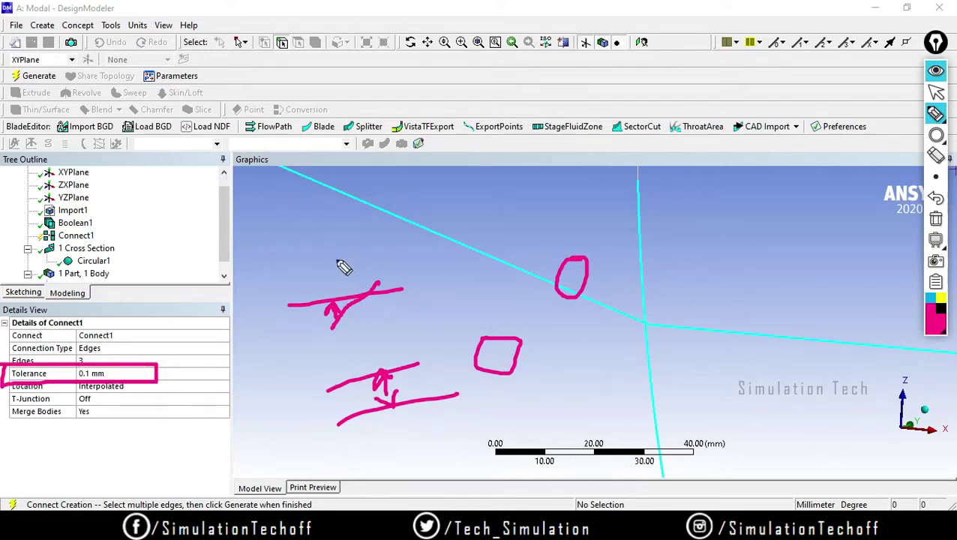
left_click_drag(327, 240, 228, 252)
left_click_drag(251, 381, 417, 363)
mouse_move(300, 255)
left_mouse_down()
mouse_move(307, 369)
mouse_move(288, 352)
mouse_move(308, 374)
left_mouse_up()
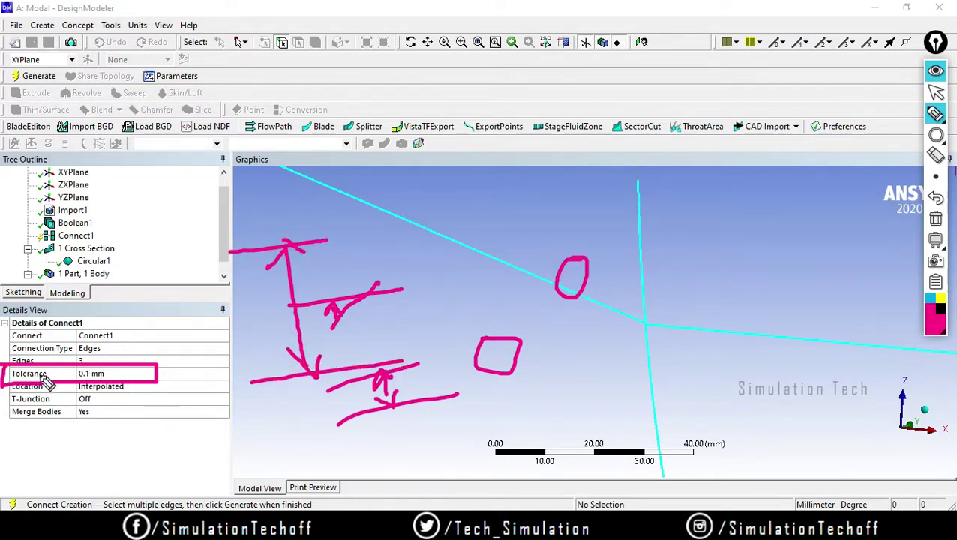
left_click_drag(315, 255, 335, 376)
left_click_drag(289, 341, 330, 388)
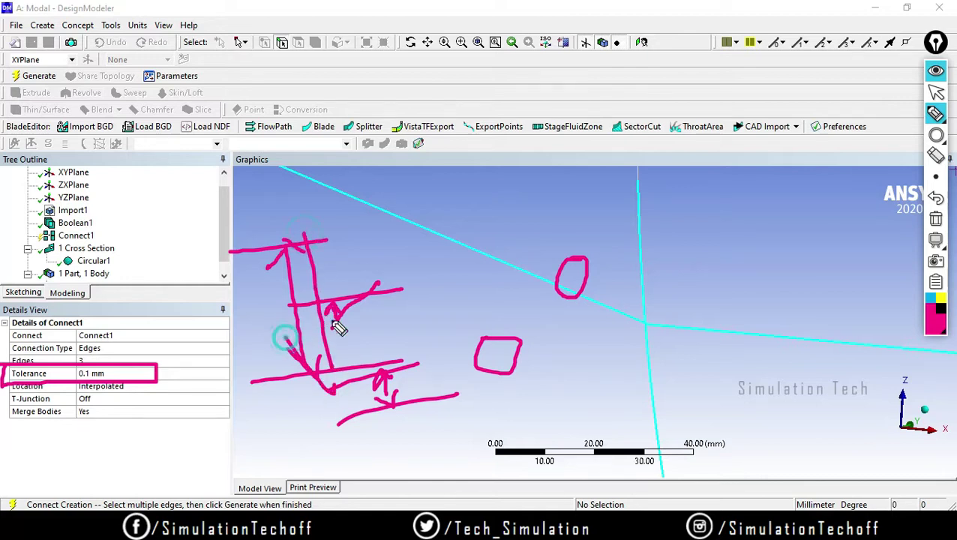
mouse_move(296, 282)
left_mouse_down()
mouse_move(314, 249)
mouse_move(341, 278)
left_mouse_up()
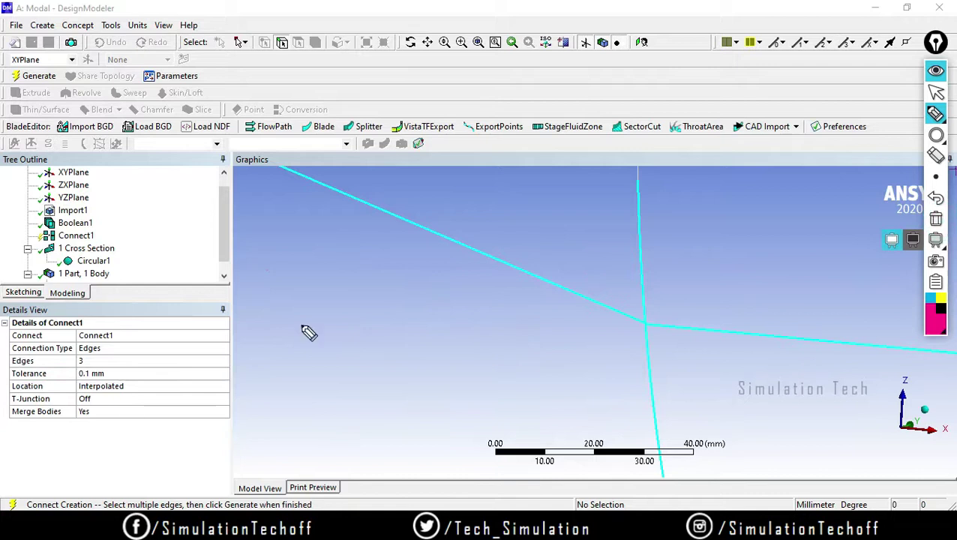
left_click(936, 90)
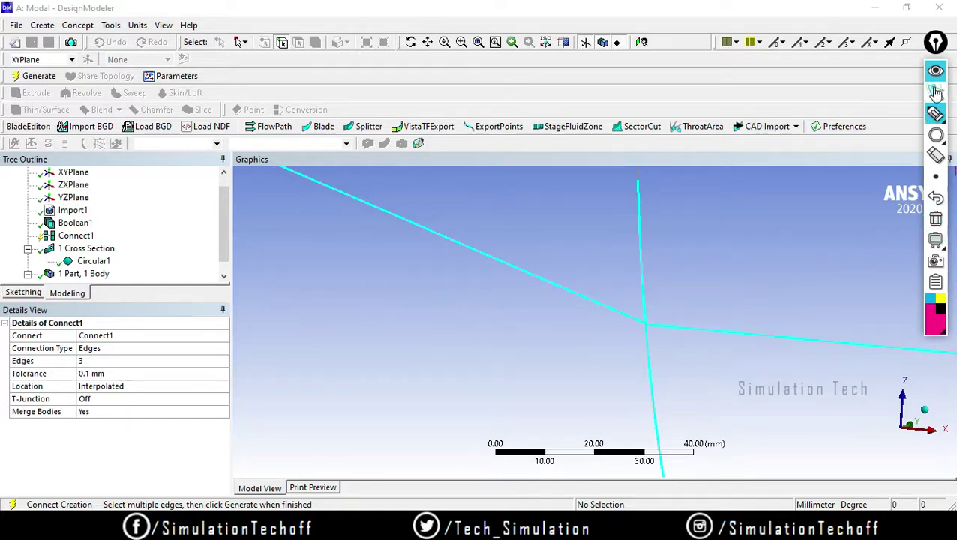
Step: Set the Connect tolerance to 1 mm and review the Location options, keeping Interpolated
left_click(105, 373)
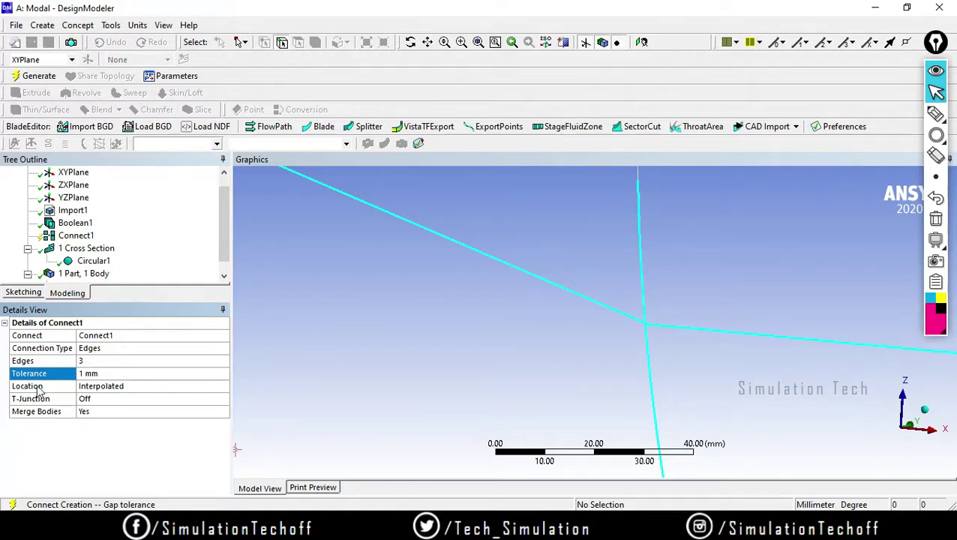
left_click(162, 386)
left_click(223, 386)
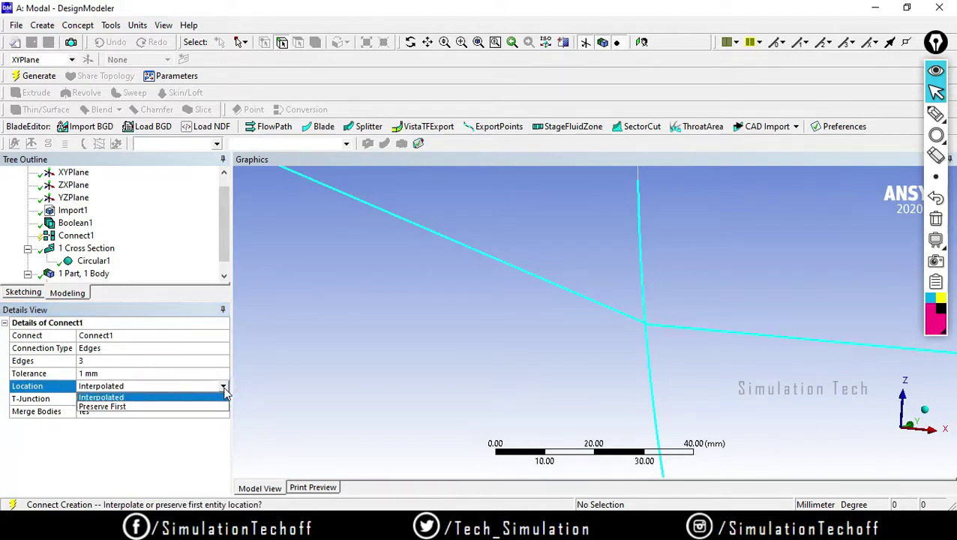
left_click(297, 375)
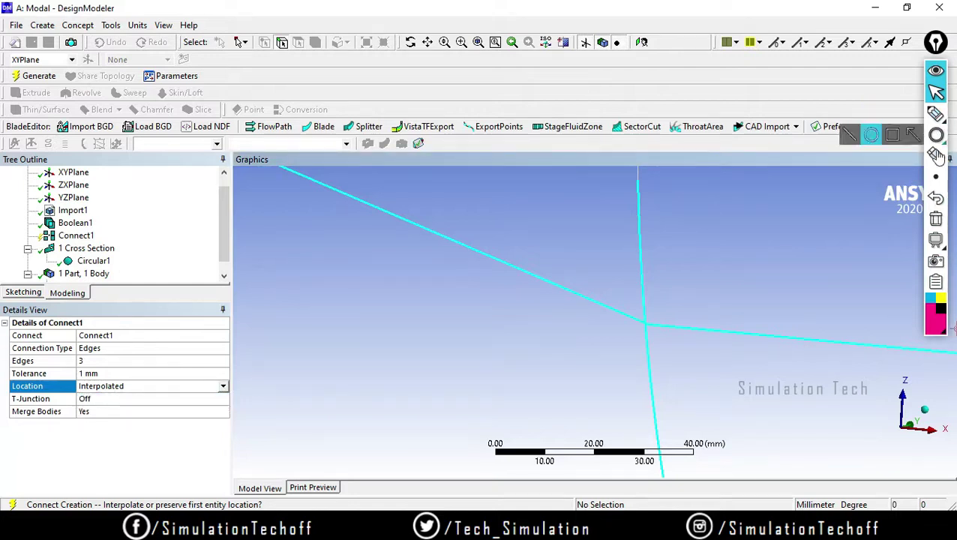
Step: Draw two separate magenta lines beside the joint with the line annotation tool and bridge their gap with the black pen
mouse_move(934, 177)
mouse_move(934, 135)
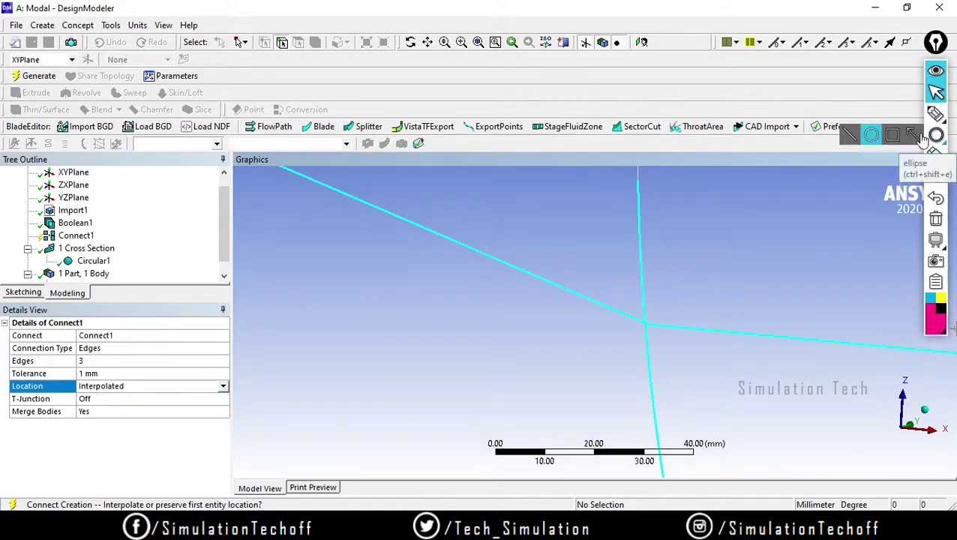
left_click(850, 137)
left_click_drag(274, 378, 565, 332)
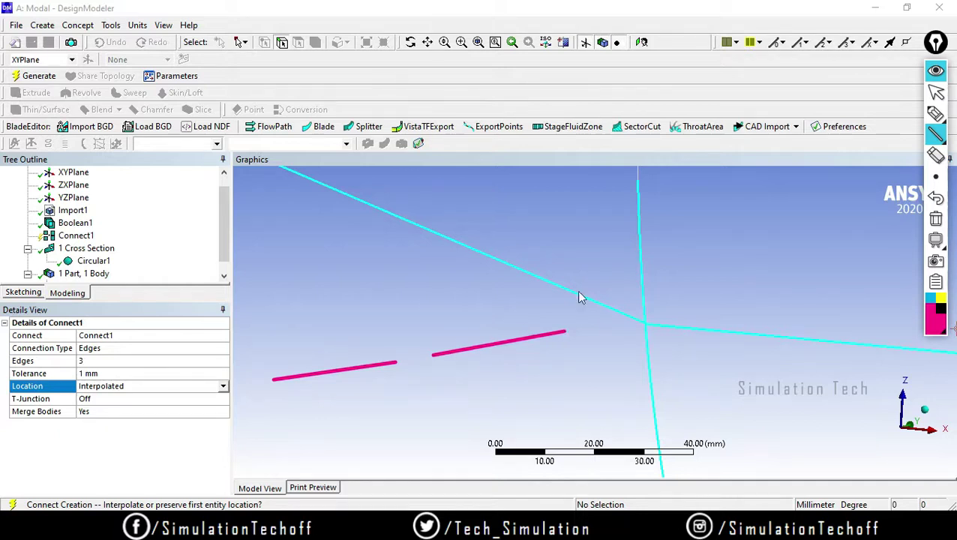
left_click(935, 116)
left_click(940, 308)
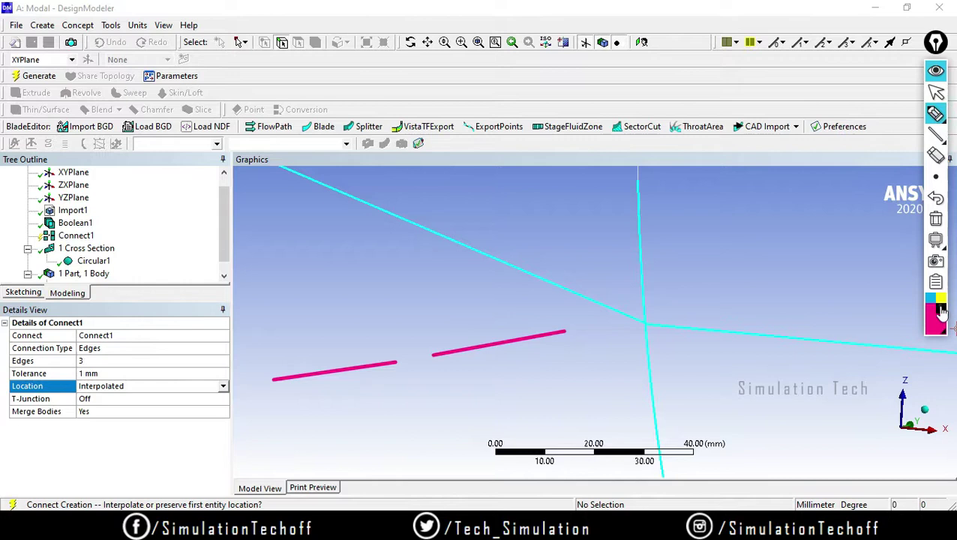
left_click(411, 358)
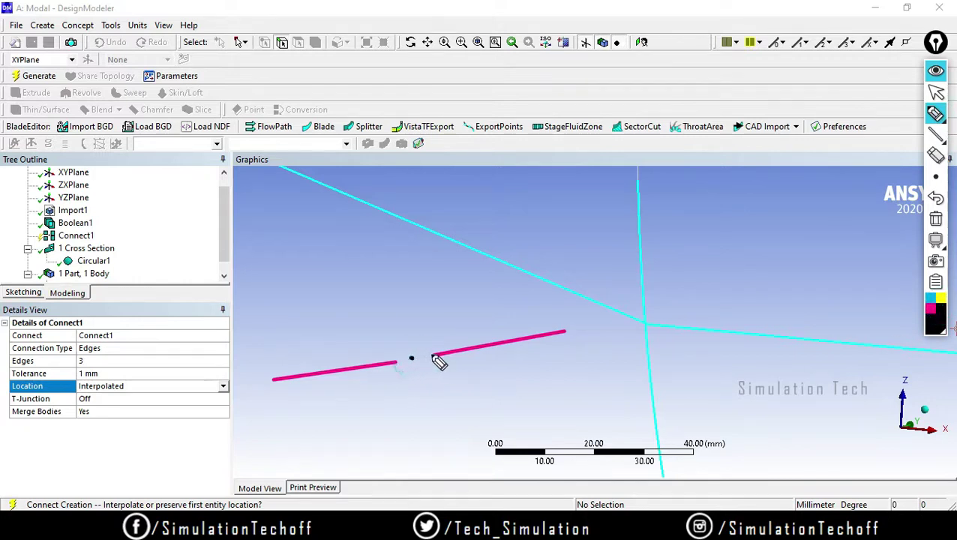
left_click_drag(432, 355, 394, 363)
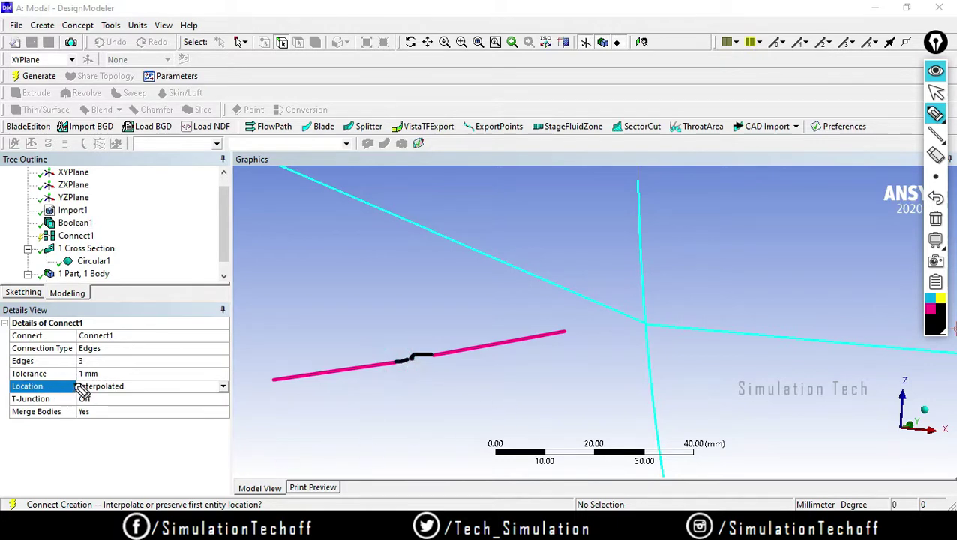
Step: Outline the Interpolated location setting with the pen and clear all annotations
mouse_move(74, 387)
left_mouse_down()
mouse_move(169, 389)
mouse_move(79, 375)
left_mouse_up()
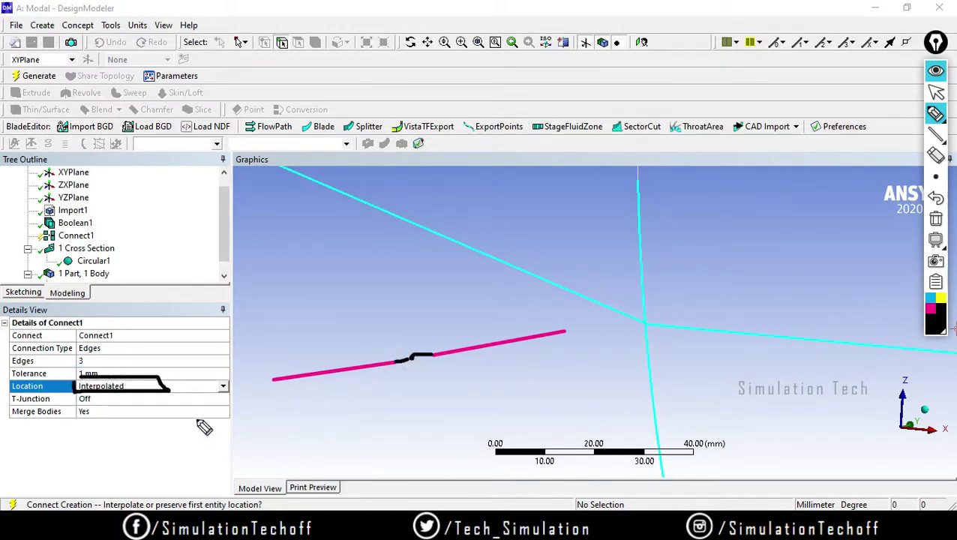
left_click(935, 92)
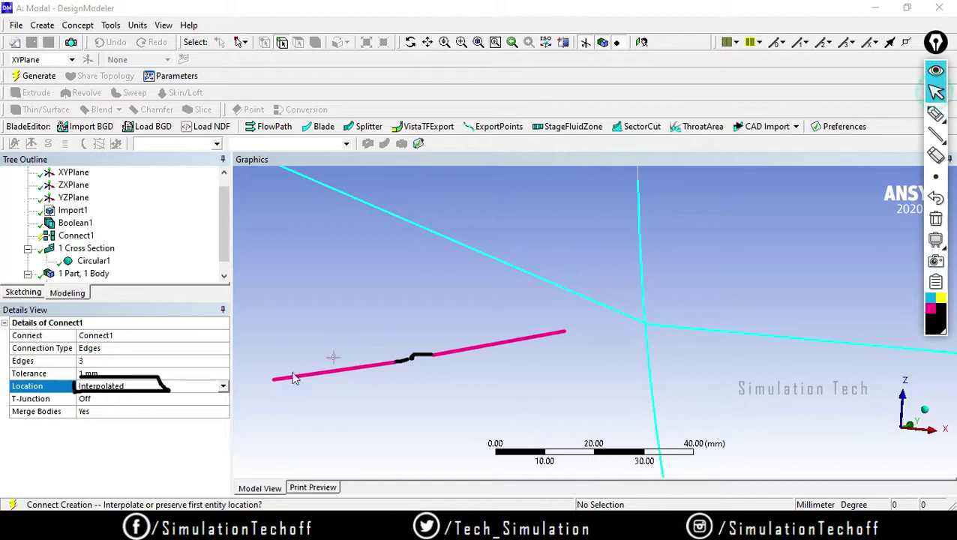
left_click(937, 220)
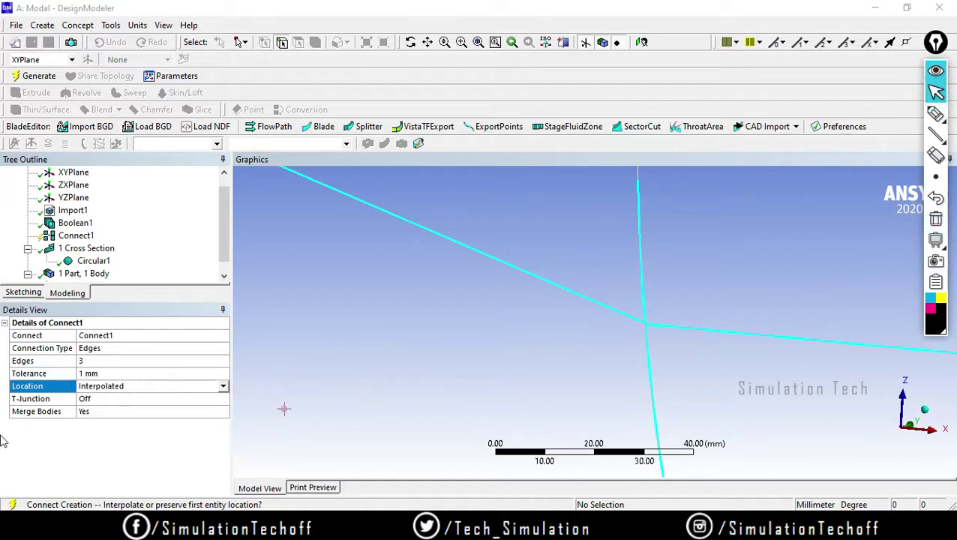
Step: Set the Connect location to Preserve First and draw two separate black lines beside the joint with the line annotation tool
left_click(223, 387)
left_click(161, 411)
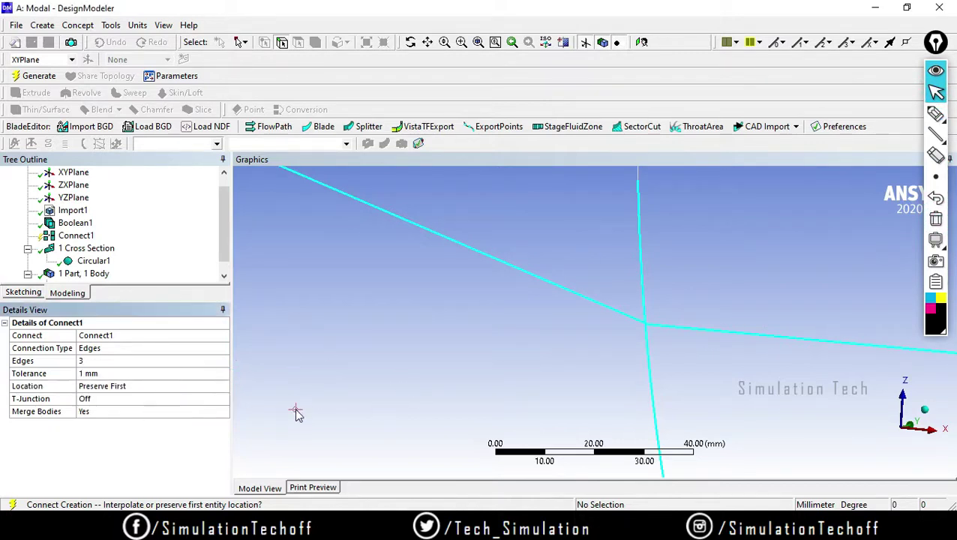
left_click(935, 134)
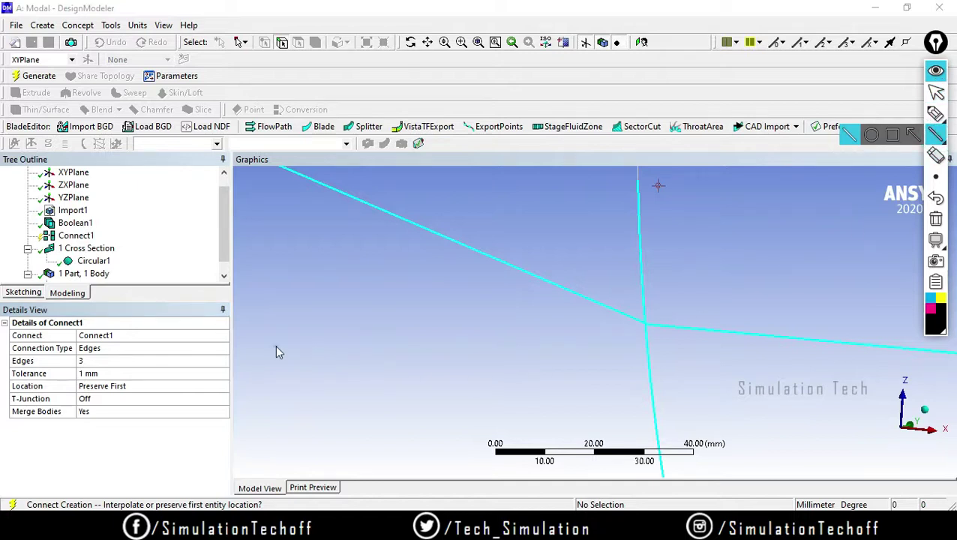
left_click_drag(275, 345, 511, 297)
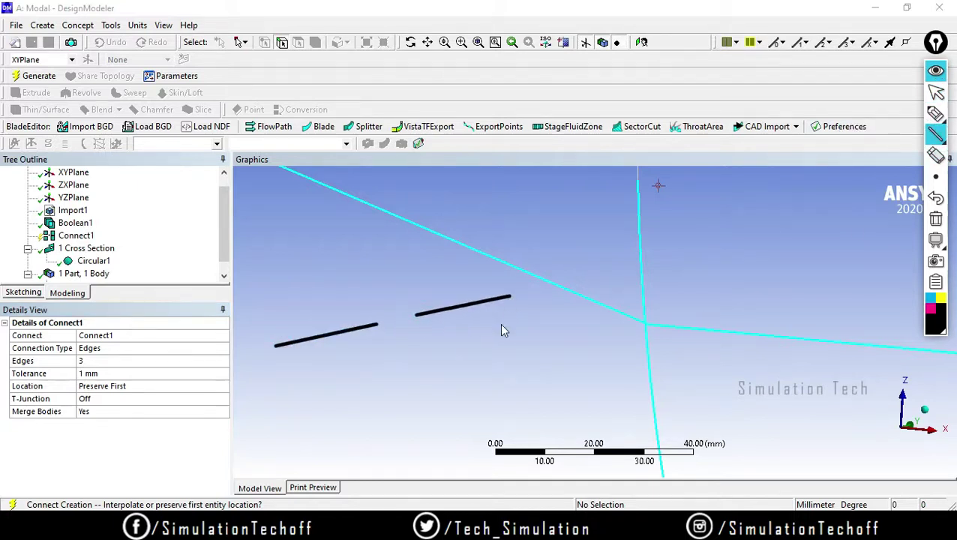
Step: Mark the first line's end with a pen cross, bridge the gap to the second line, and clear all annotations
left_click(935, 114)
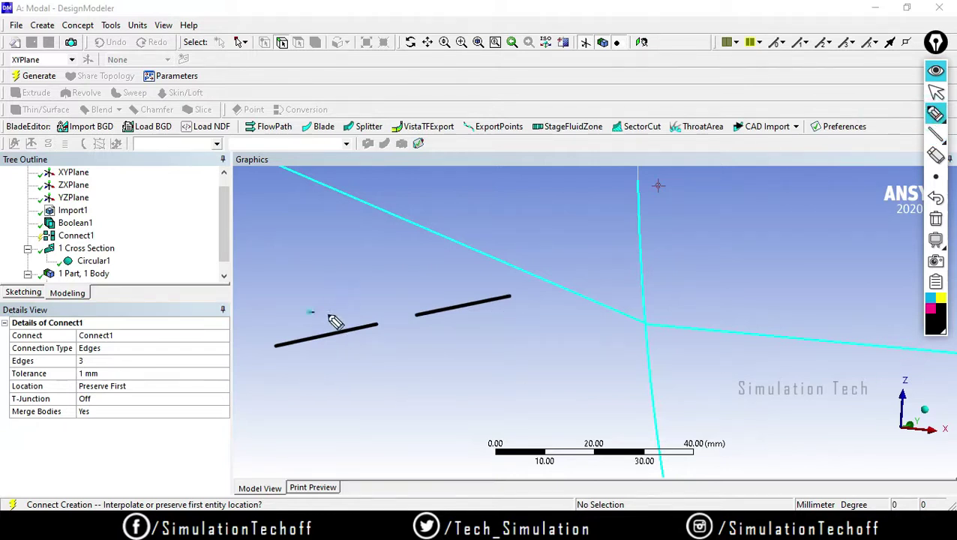
left_click_drag(308, 312, 367, 274)
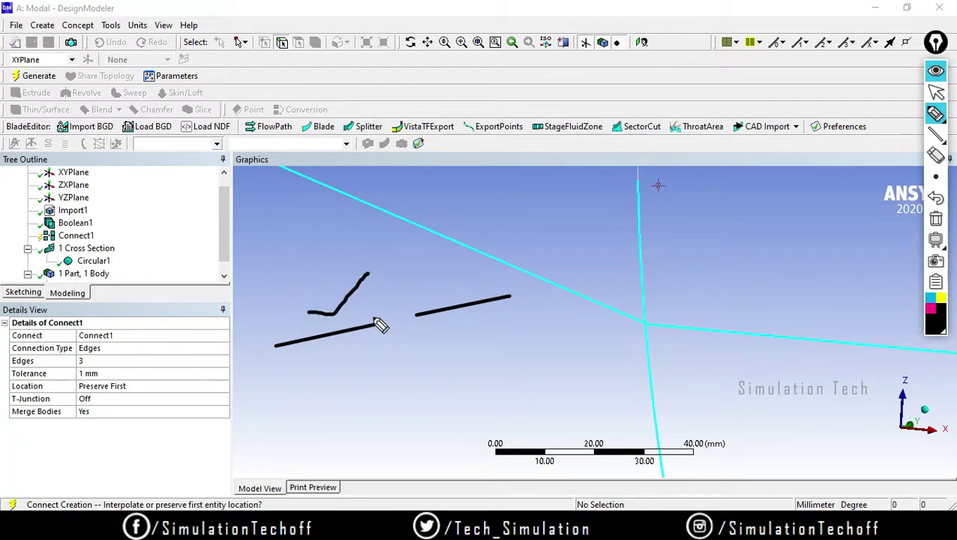
mouse_move(372, 317)
left_mouse_down()
mouse_move(383, 328)
mouse_move(372, 327)
mouse_move(418, 318)
mouse_move(381, 323)
left_mouse_up()
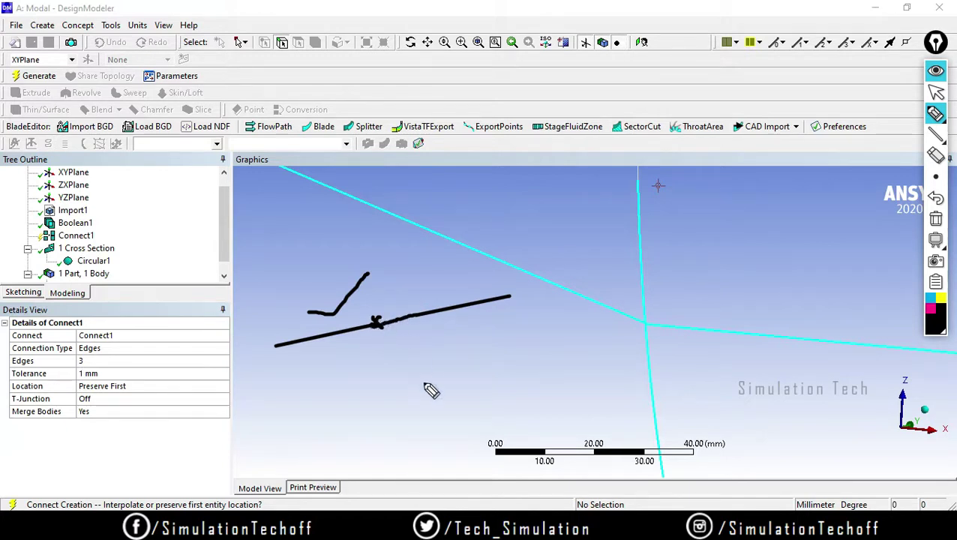
mouse_move(415, 375)
left_mouse_down()
mouse_move(428, 388)
mouse_move(415, 387)
left_mouse_up()
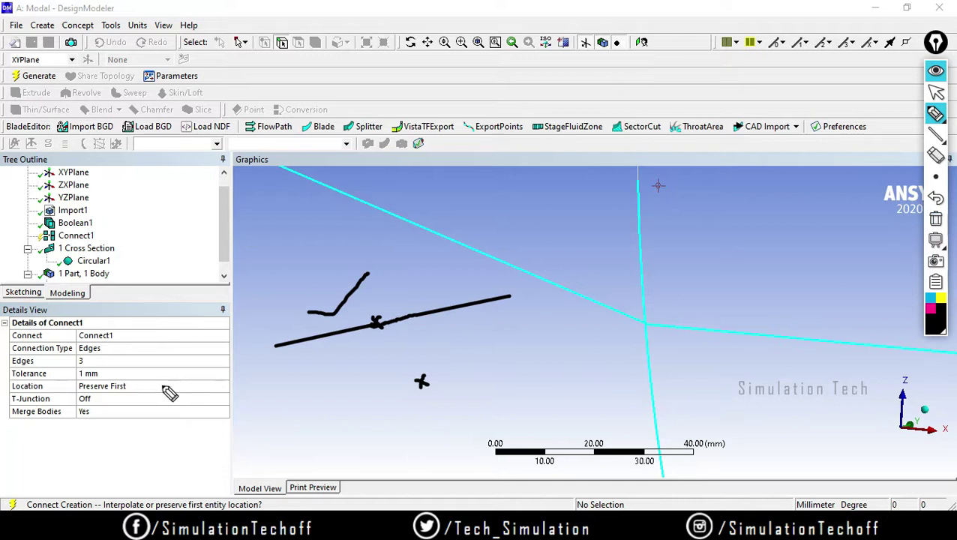
left_click(935, 218)
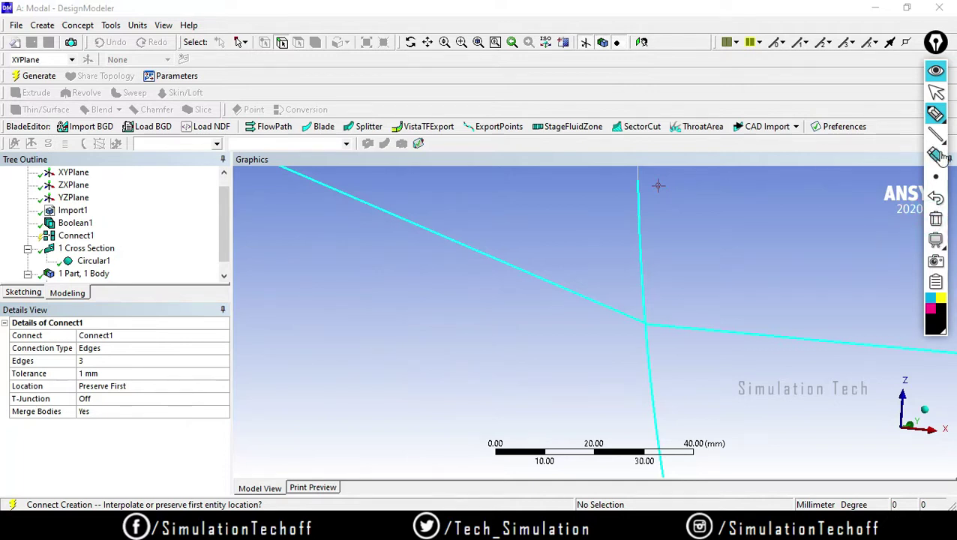
left_click(937, 154)
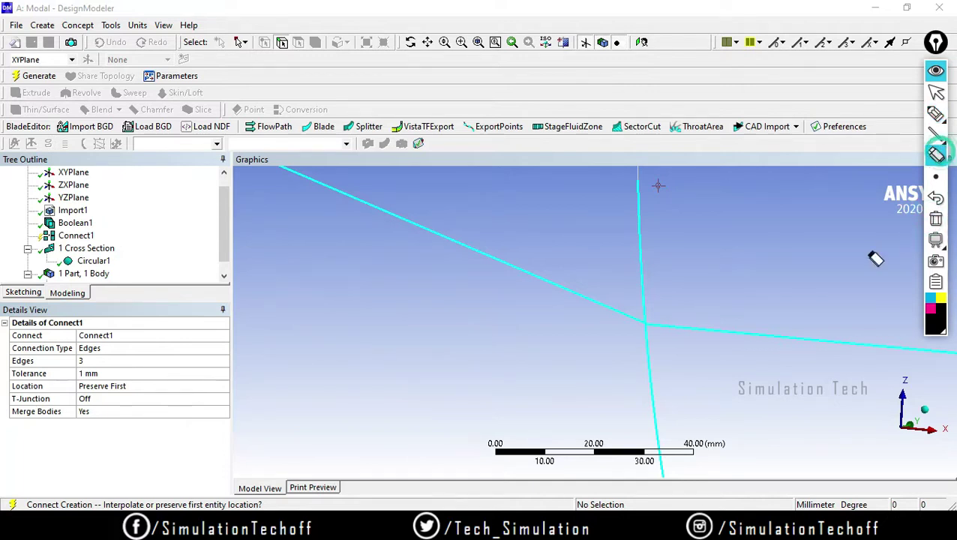
Step: Set the location of the Connect feature back to Interpolated
left_click(936, 92)
left_click(138, 385)
left_click(222, 385)
left_click(172, 398)
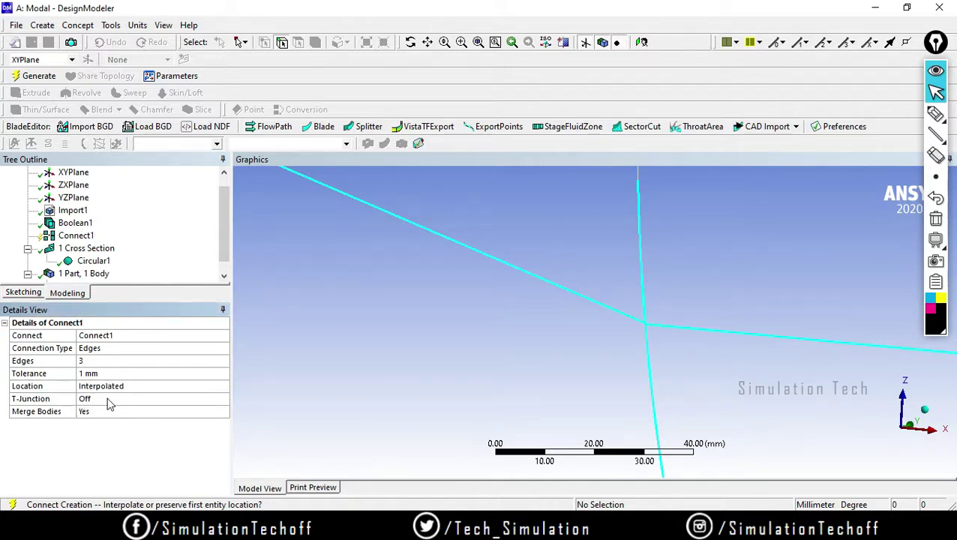
Step: Draw two crossing black lines beside the joint to illustrate a T-junction, and clear all annotations
left_click(935, 134)
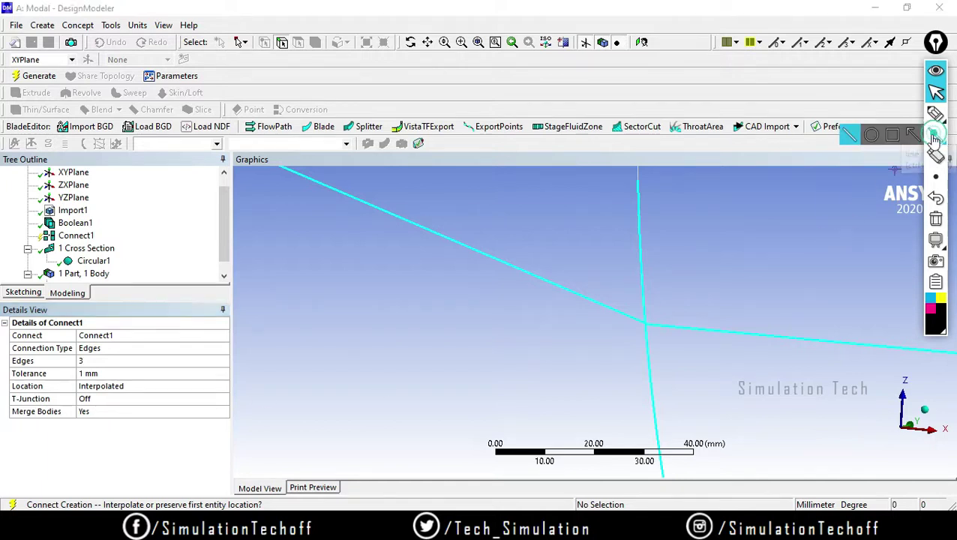
left_click_drag(274, 351, 474, 325)
mouse_move(361, 281)
left_mouse_down()
mouse_move(397, 338)
mouse_move(399, 393)
left_mouse_up()
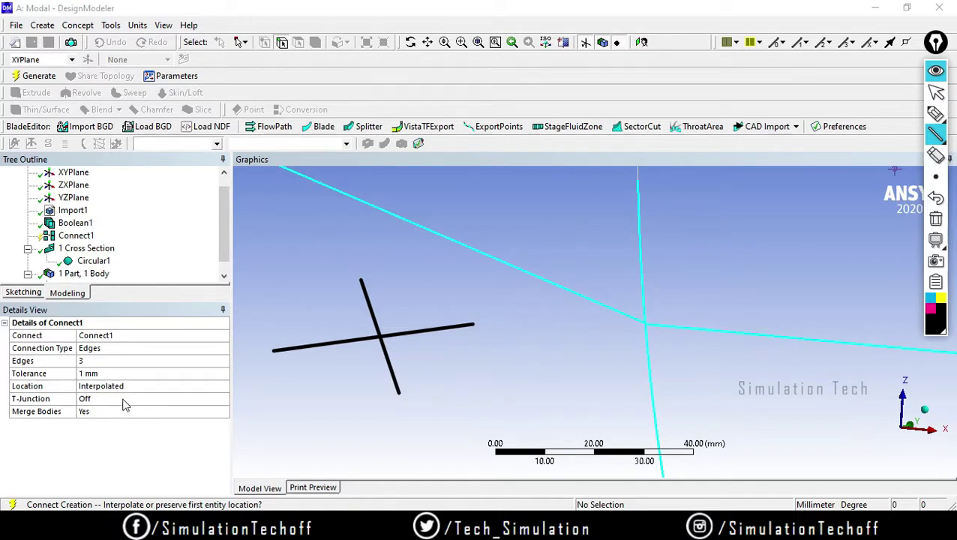
left_click(935, 218)
left_click(174, 390)
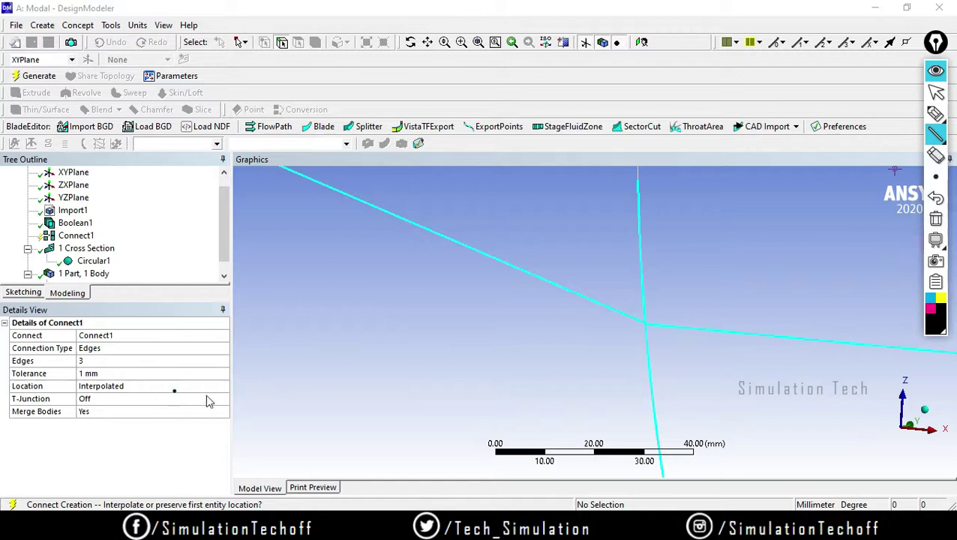
left_click(935, 218)
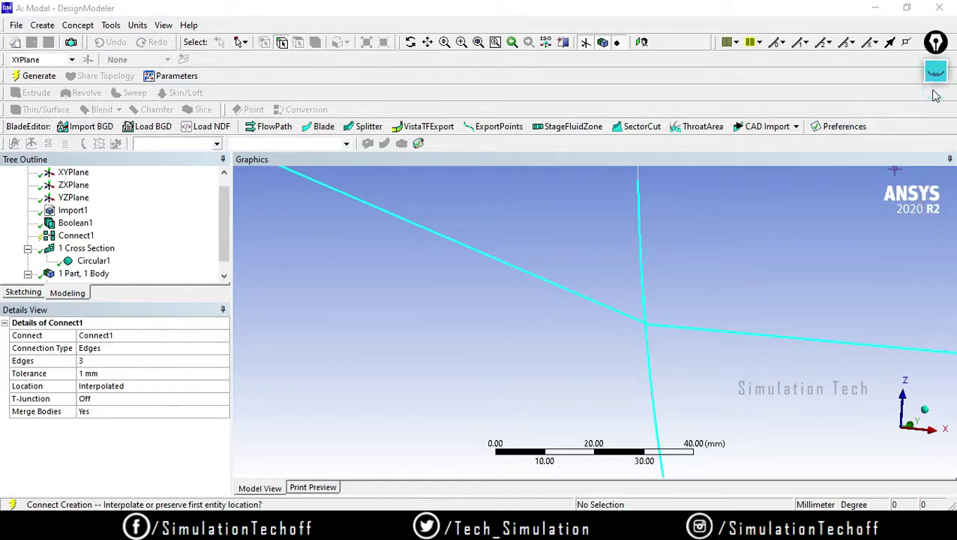
Step: Set the Connect feature's T-Junction option to Interpolated and generate the connection of the three edges
left_click(936, 95)
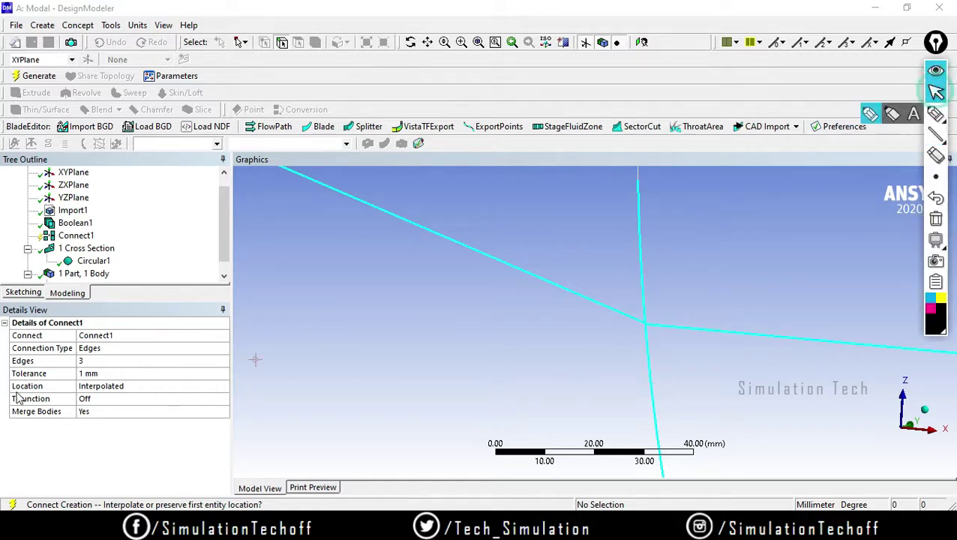
left_click(85, 398)
left_click(224, 400)
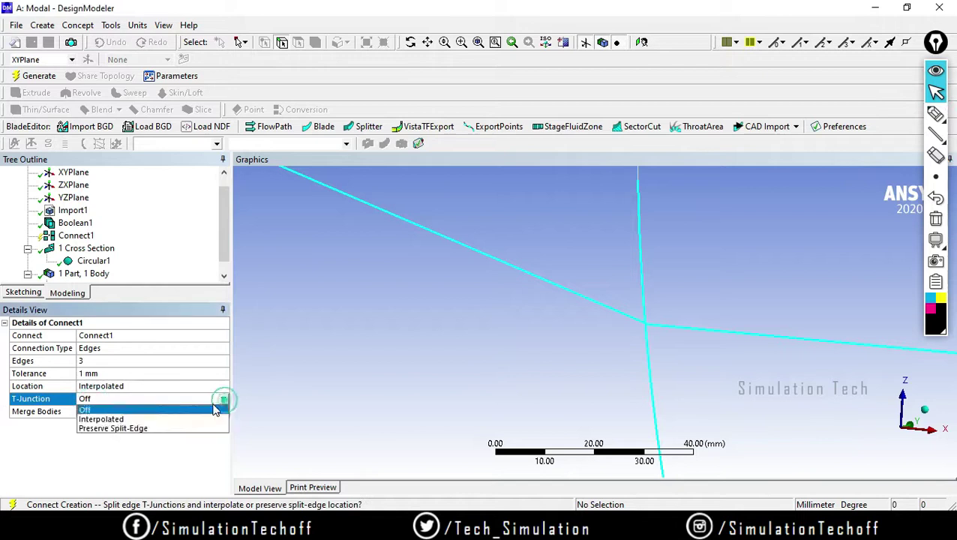
left_click(160, 420)
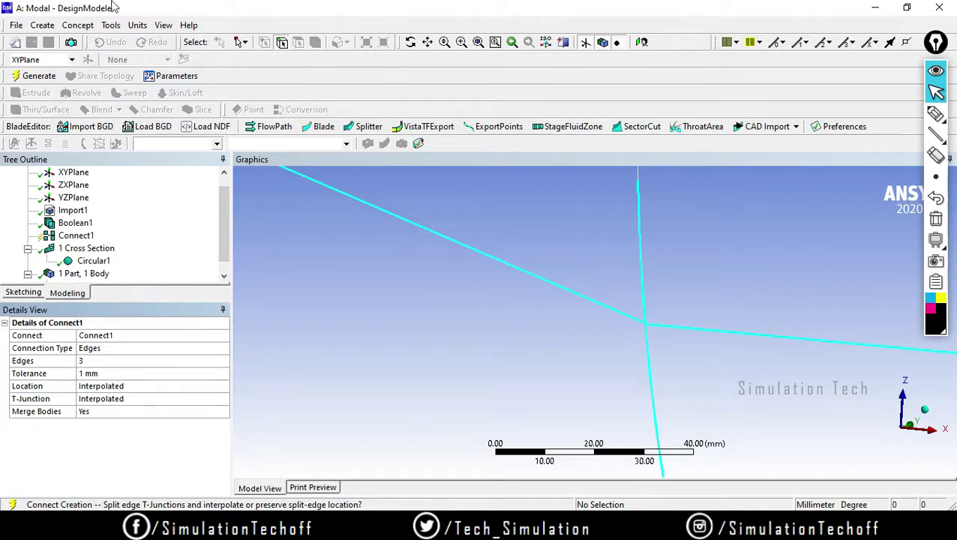
left_click(34, 76)
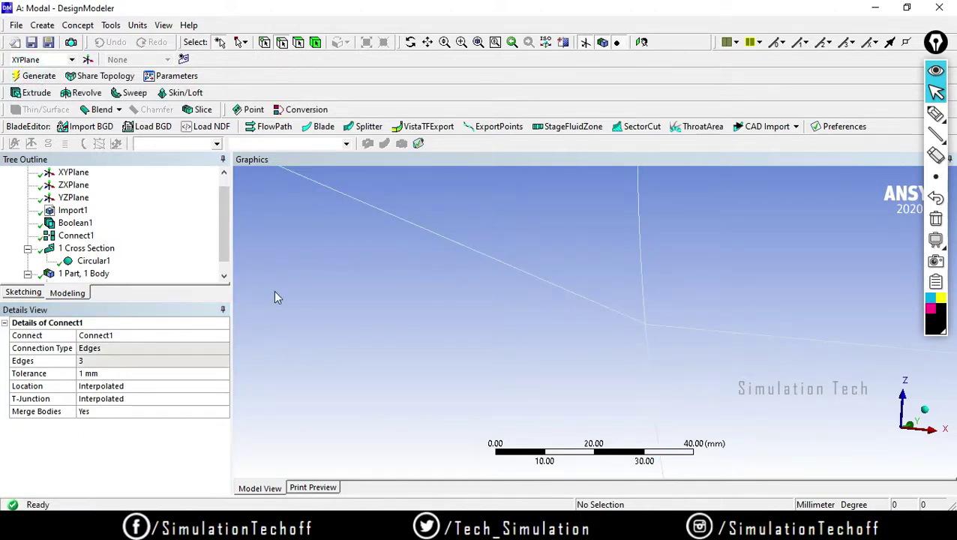
Step: Try the Connect feature with a tolerance of 0.001 mm and regenerate it
left_click(109, 371)
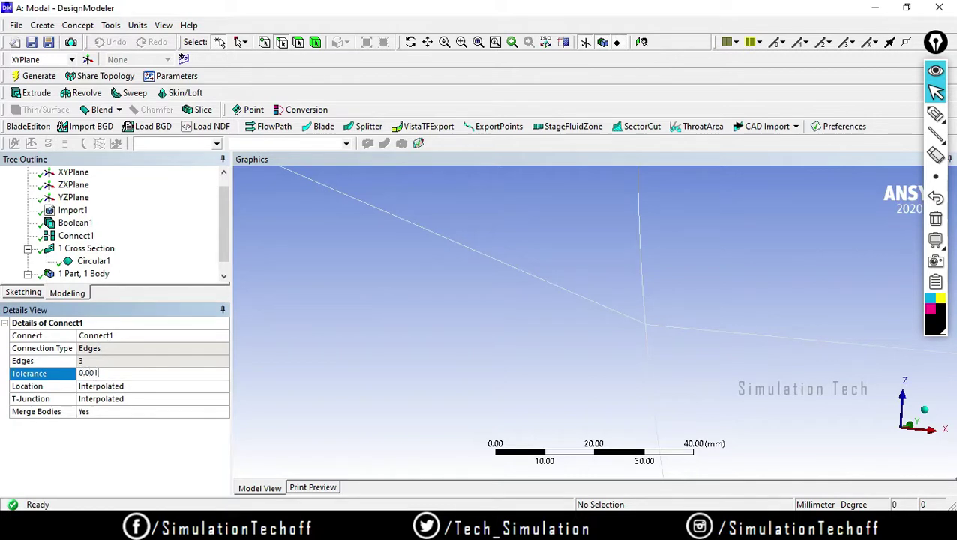
key("Return")
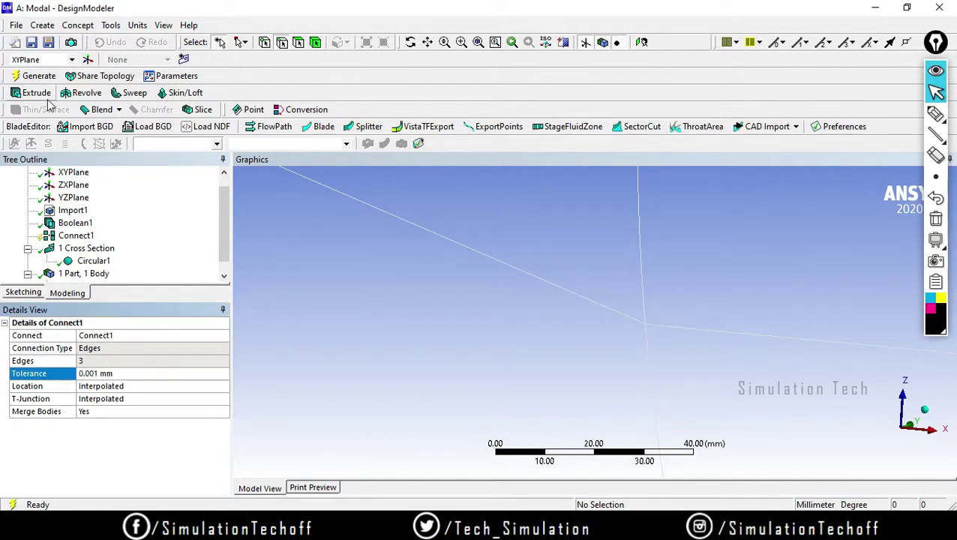
left_click(34, 76)
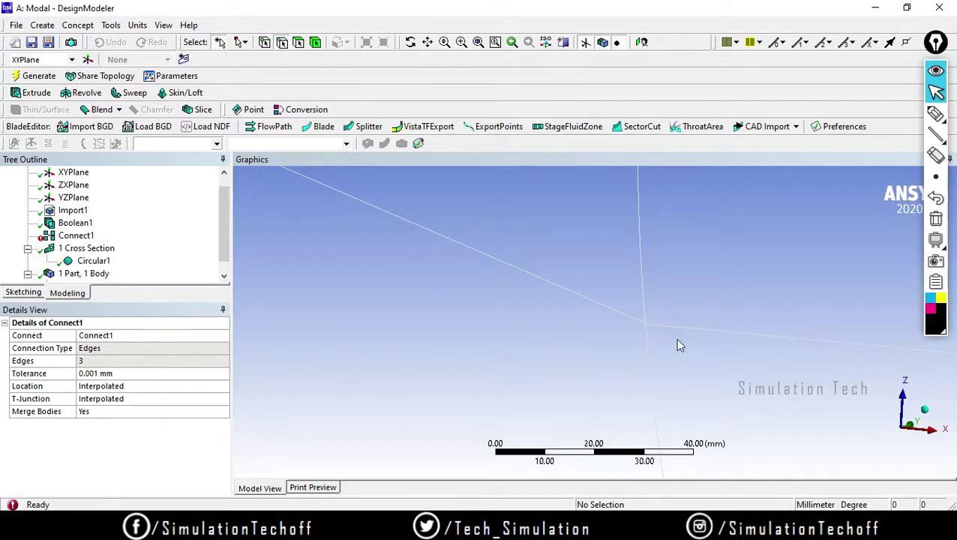
Step: Set the Connect tolerance back to 1 mm and regenerate the feature
left_click(137, 373)
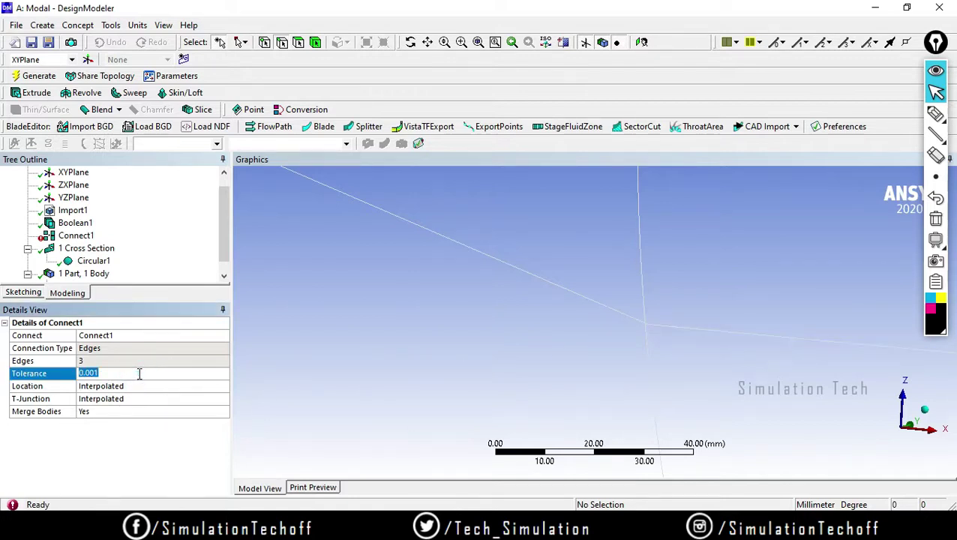
type("1")
key("Return")
left_click(34, 76)
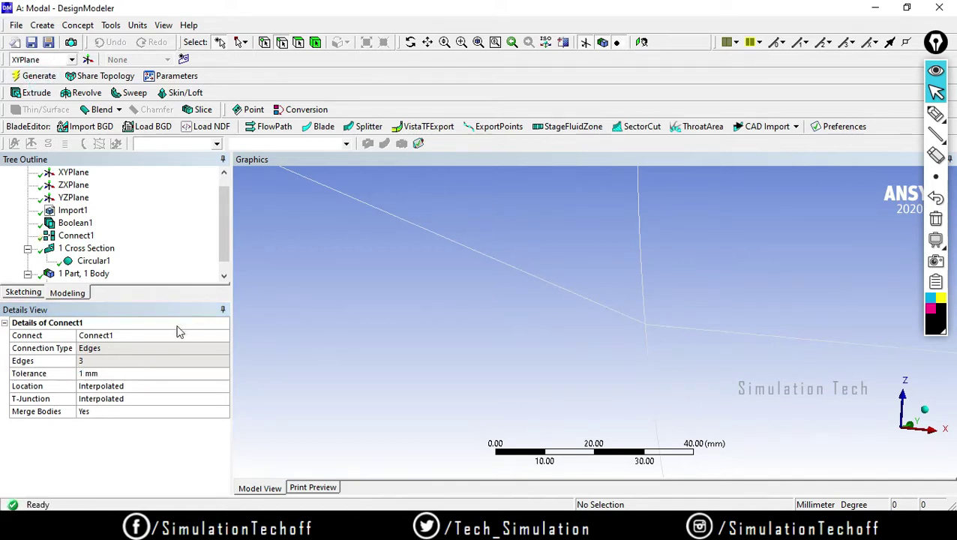
Step: Try the Connect feature with T-Junction set to Off and regenerate it
left_click(153, 401)
left_click(225, 398)
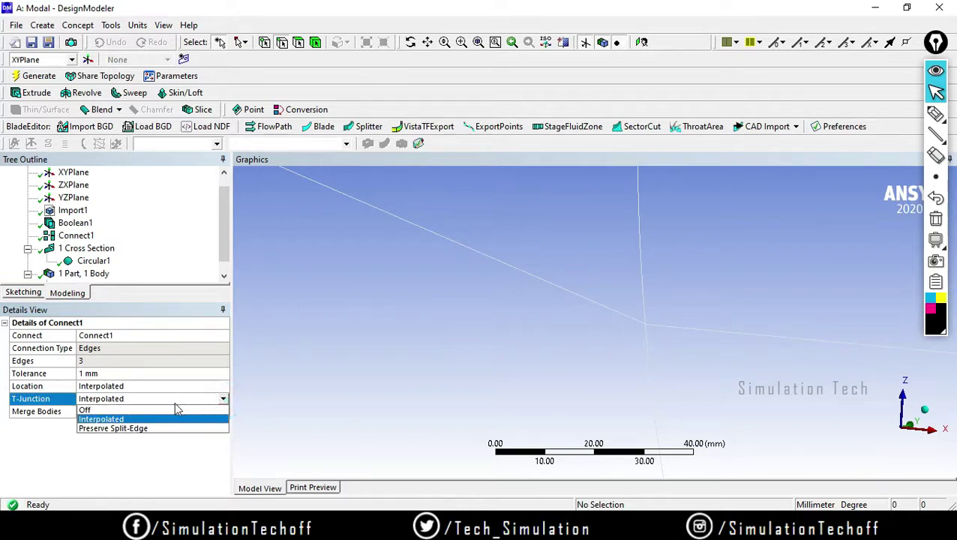
left_click(174, 408)
left_click(36, 76)
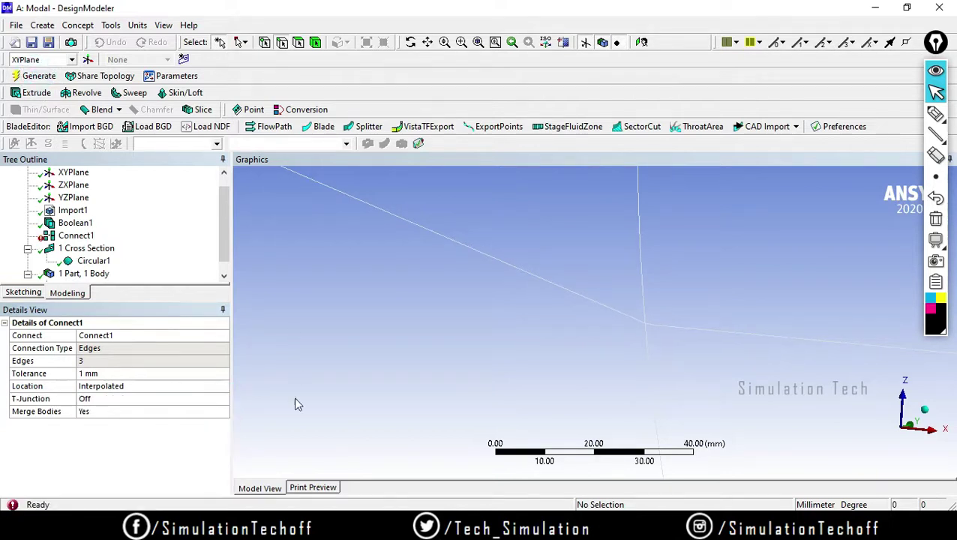
Step: Restore the T-Junction option to Interpolated and regenerate the first Connect feature
left_click(117, 399)
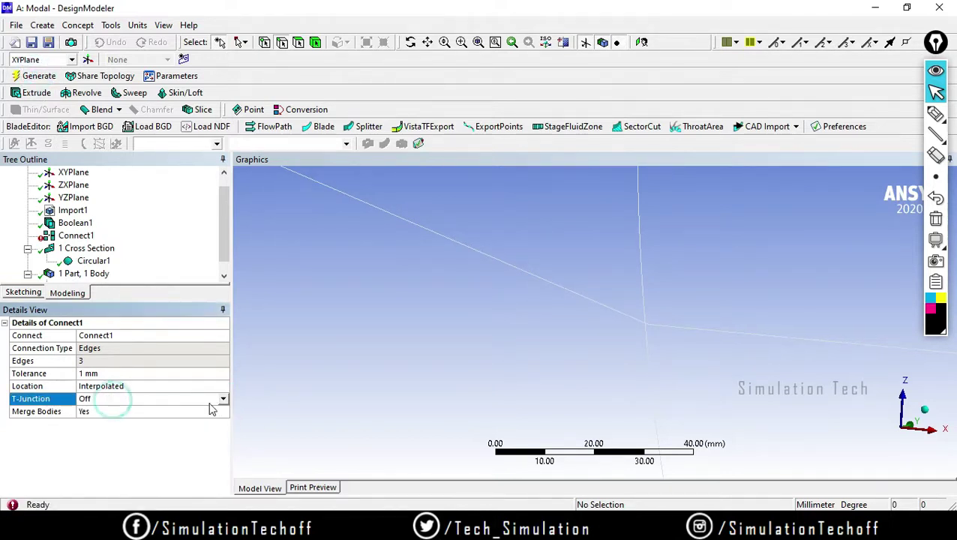
left_click(222, 399)
left_click(184, 418)
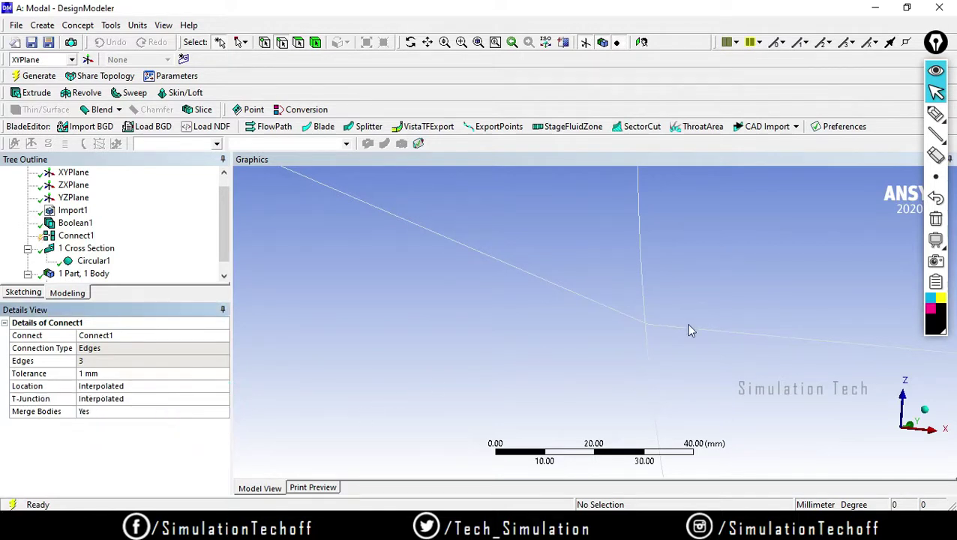
left_click(34, 75)
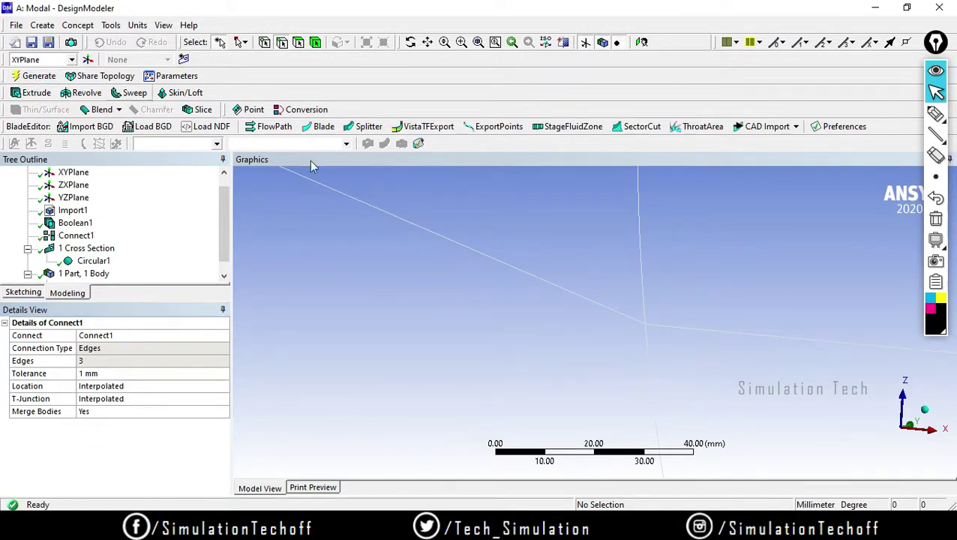
Step: Start another Connect feature and apply the short curved edge and the two tube edges meeting at the next unconnected joint
scroll(555, 367, "down", 10)
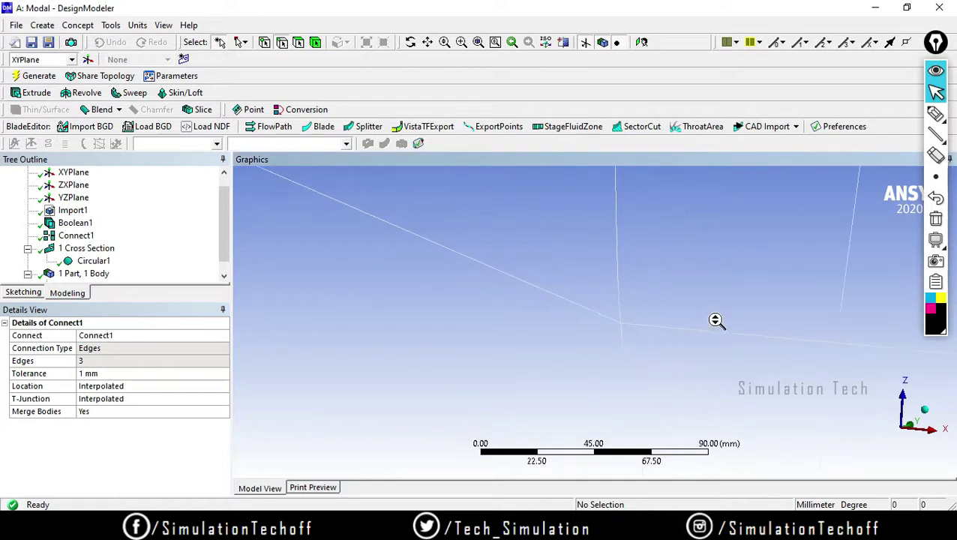
scroll(632, 367, "down", 8)
middle_click_drag(632, 367, 596, 342)
left_click(569, 248)
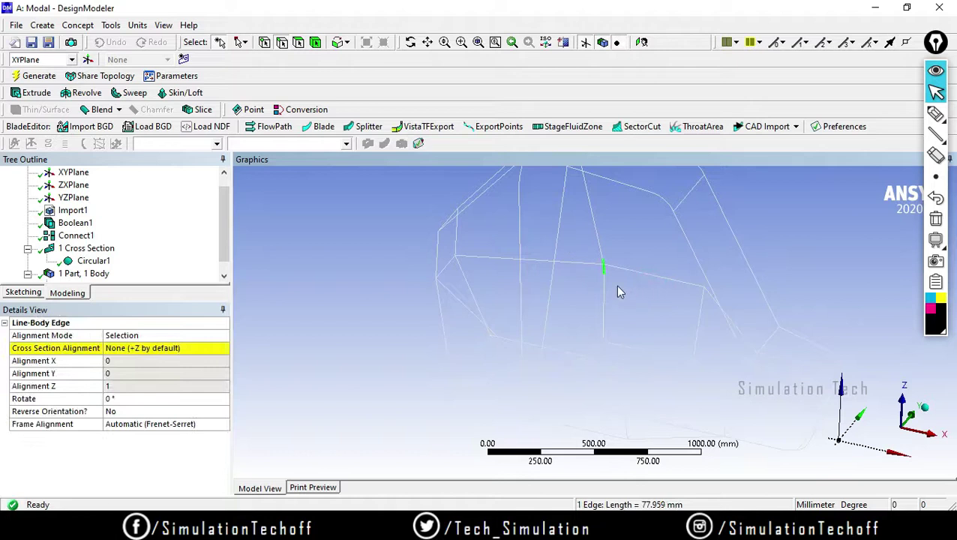
scroll(618, 291, "up", 2)
mouse_move(618, 291)
middle_mouse_down()
mouse_move(609, 283)
mouse_move(601, 311)
mouse_move(720, 199)
mouse_move(662, 216)
middle_mouse_up()
right_click_drag(690, 315, 621, 232)
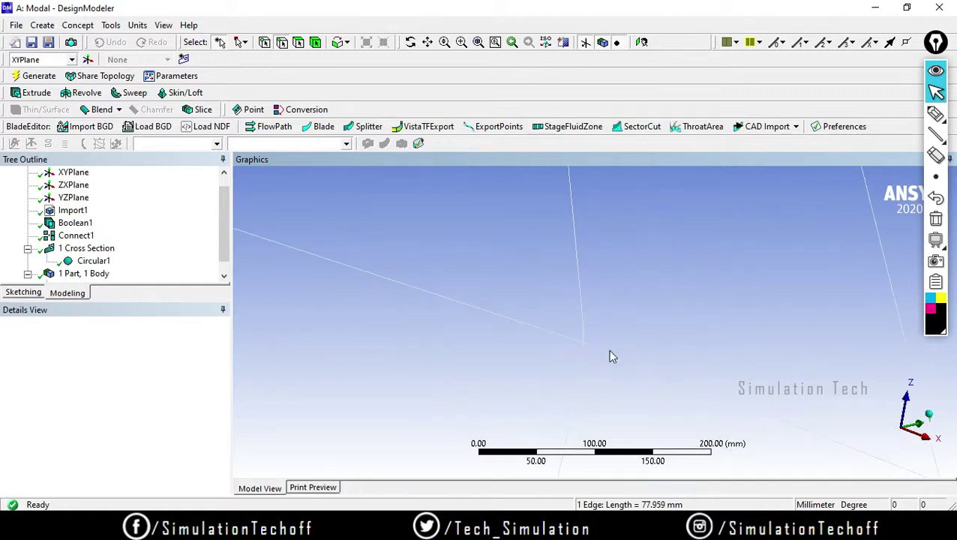
left_click(111, 25)
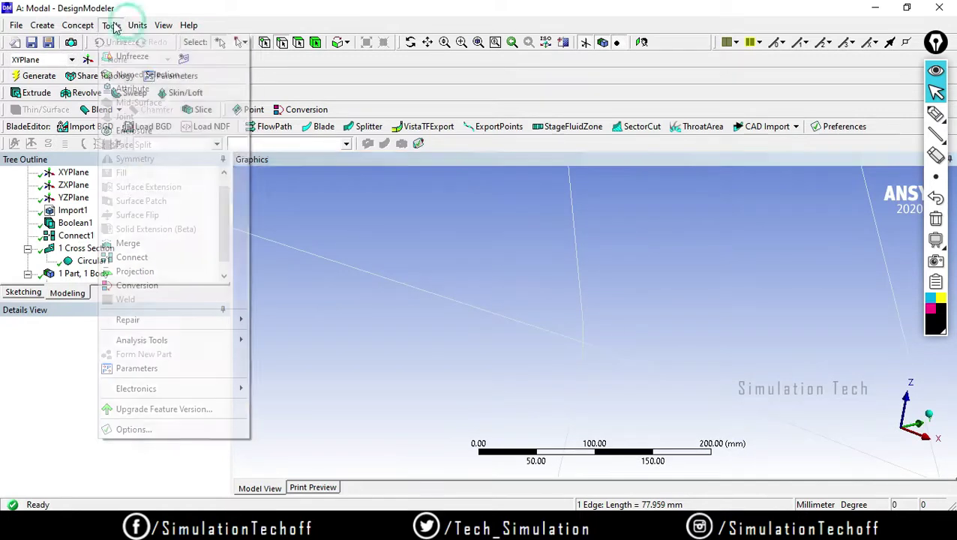
left_click(135, 259)
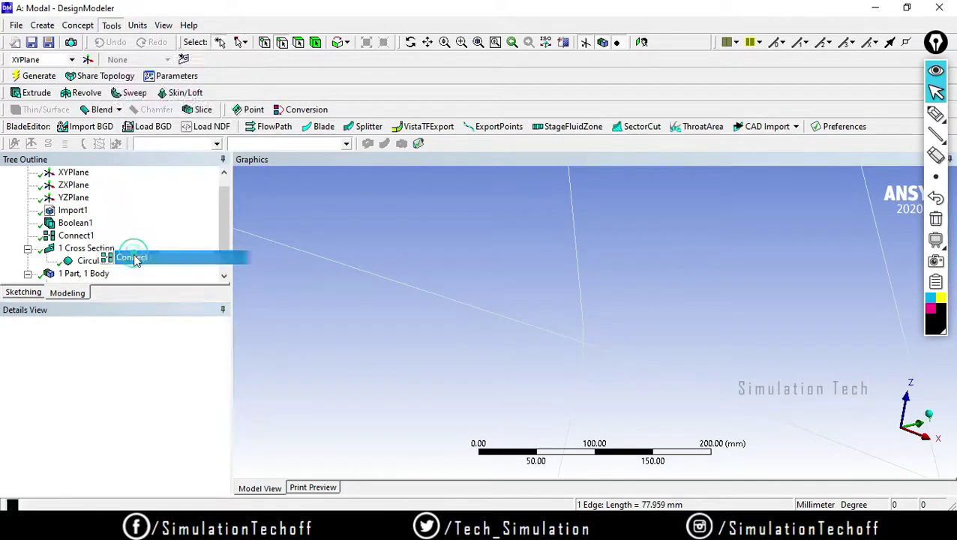
left_click(590, 350)
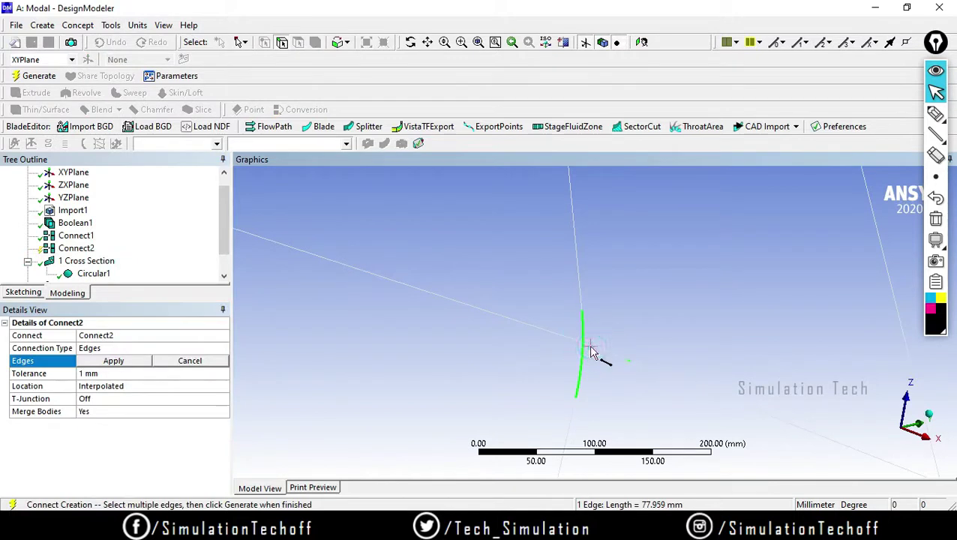
left_click(613, 347, "ctrl")
left_click(551, 334, "ctrl")
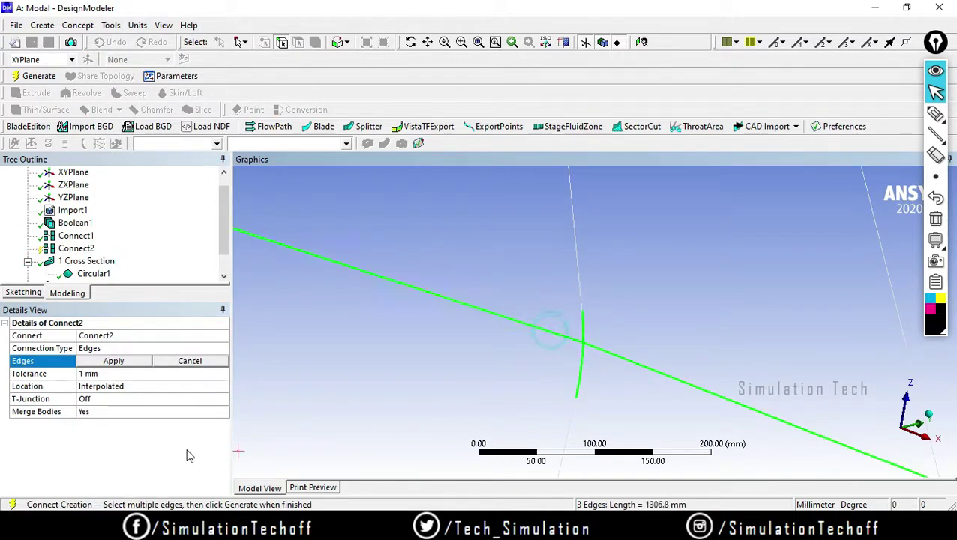
left_click(114, 361)
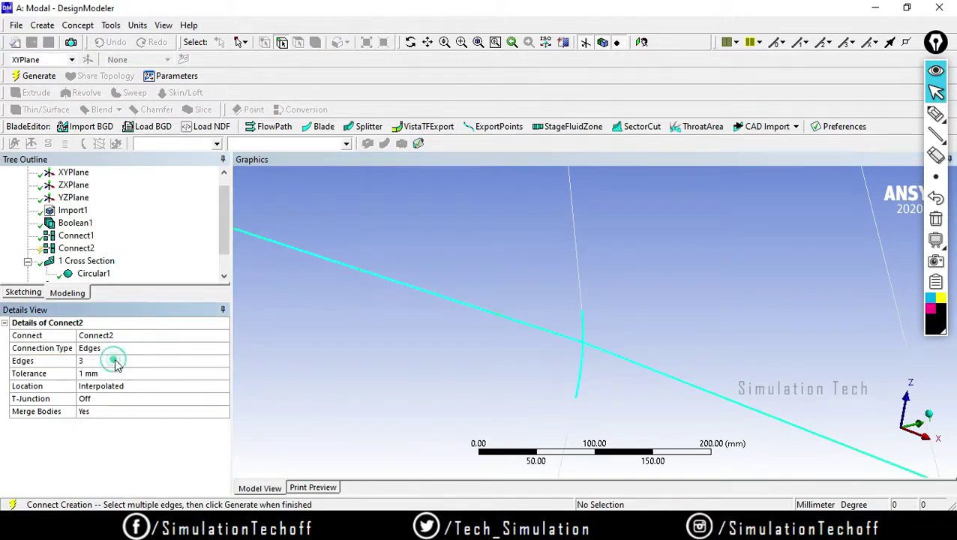
Step: Set the new Connect feature's T-Junction option to Interpolated and generate it
left_click(118, 398)
left_click(222, 398)
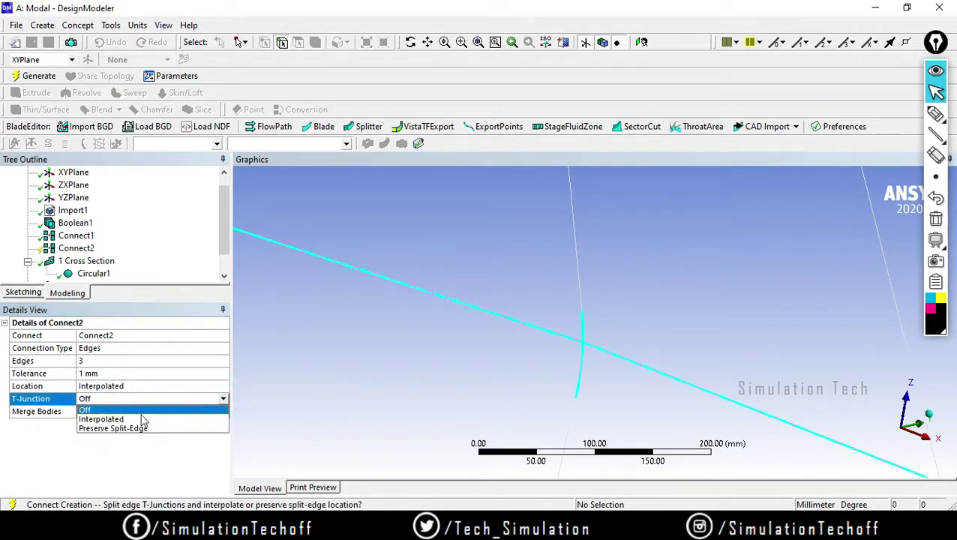
left_click(101, 420)
left_click(35, 76)
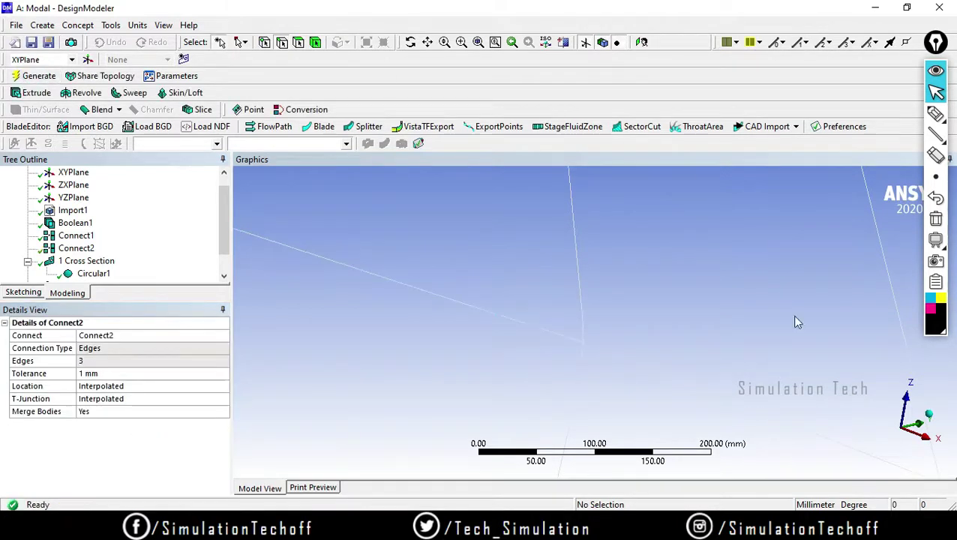
Step: Review the details and joint locations of Connect1 and Connect2
left_click(76, 248)
left_click(76, 236)
left_click(75, 248)
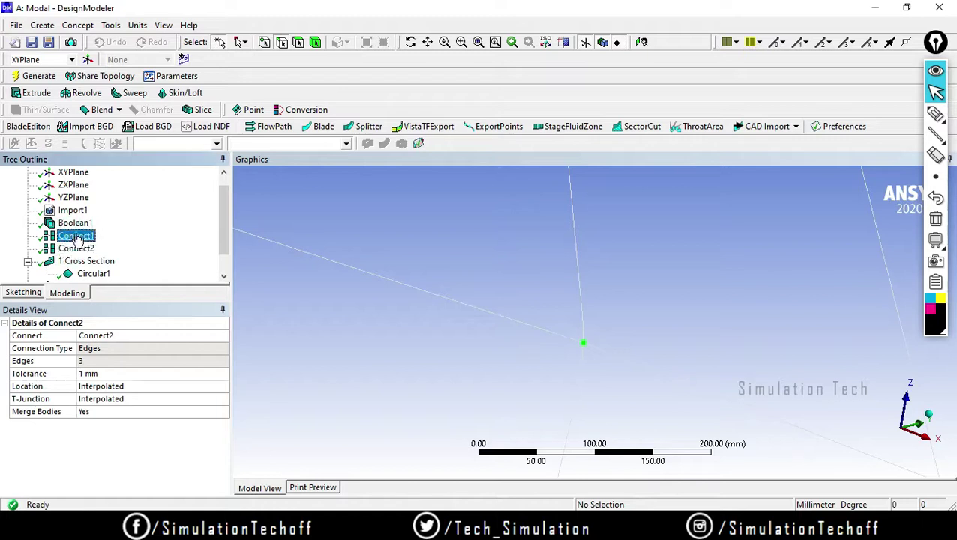
left_click(75, 236)
left_click_drag(230, 259, 235, 263)
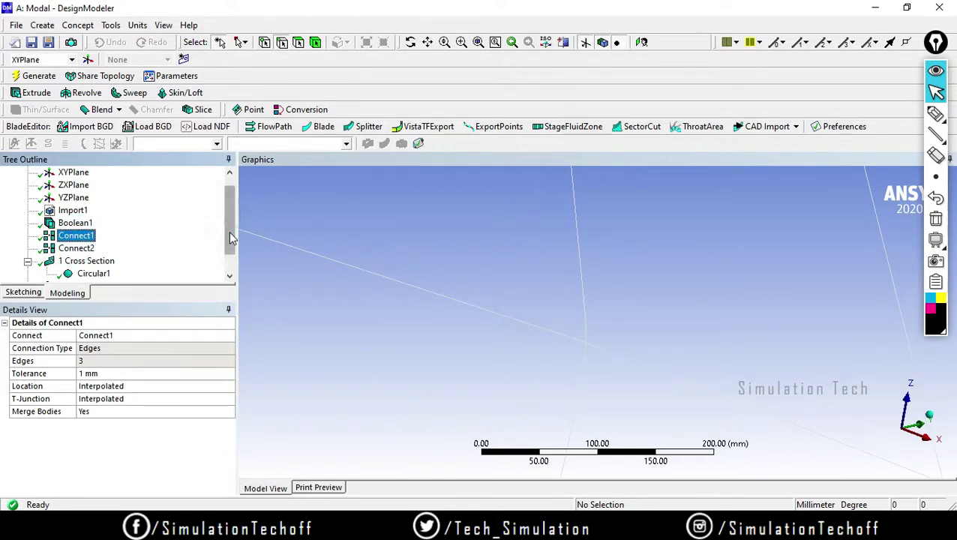
scroll(234, 189, "down", 1)
left_click_drag(237, 188, 172, 188)
Step: Switch to the Mechanical window and delete all twelve Total Deformation results from the Solution
left_click(873, 7)
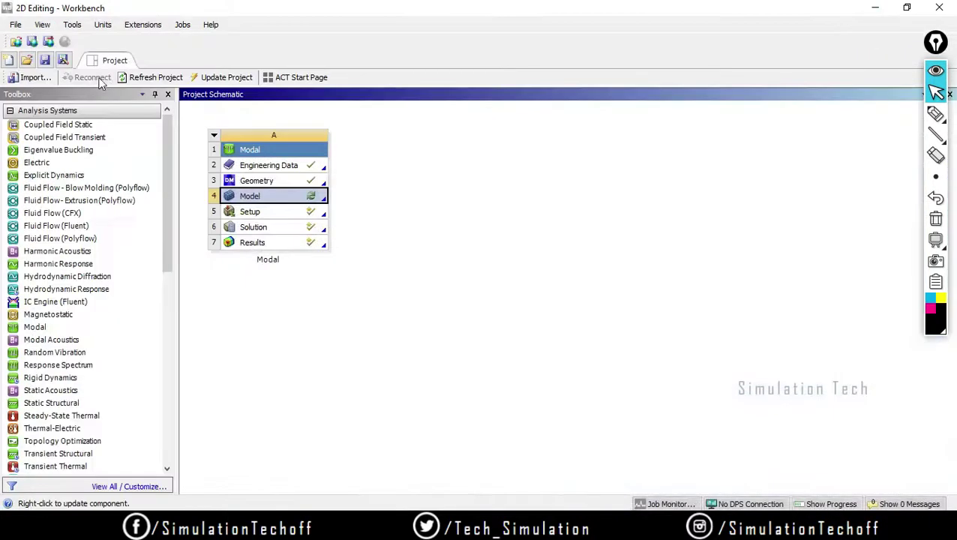
mouse_move(672, 528)
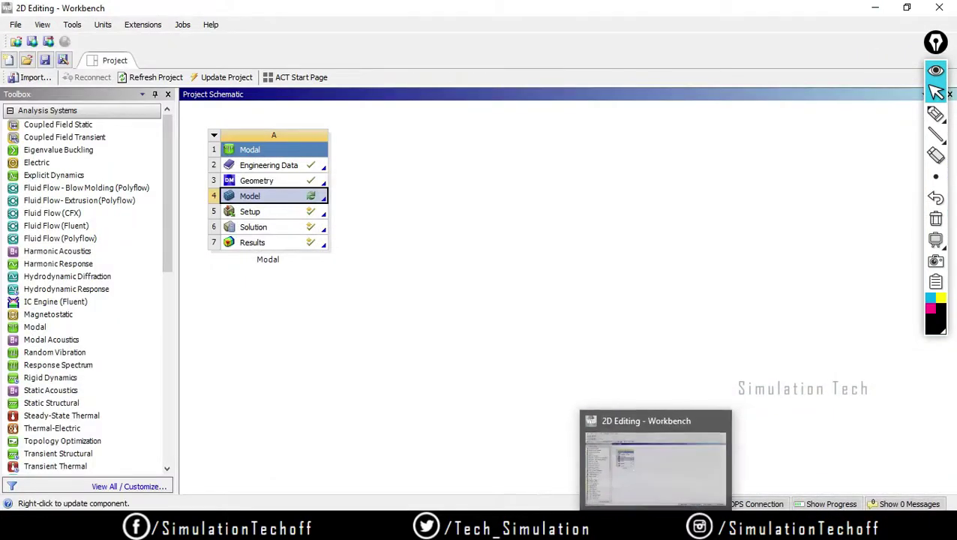
left_click(817, 453)
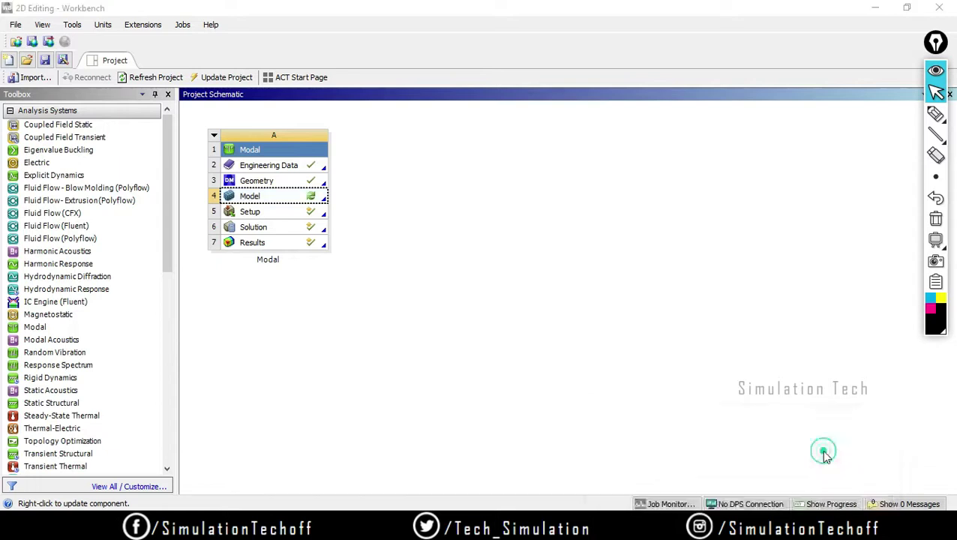
left_click(124, 157)
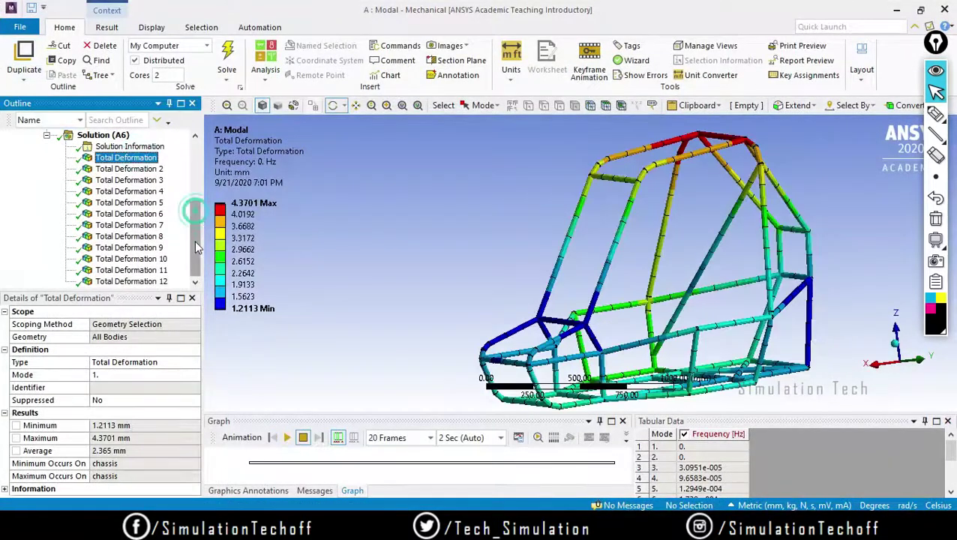
left_click(142, 281, "shift")
right_click(143, 281)
left_click(197, 372)
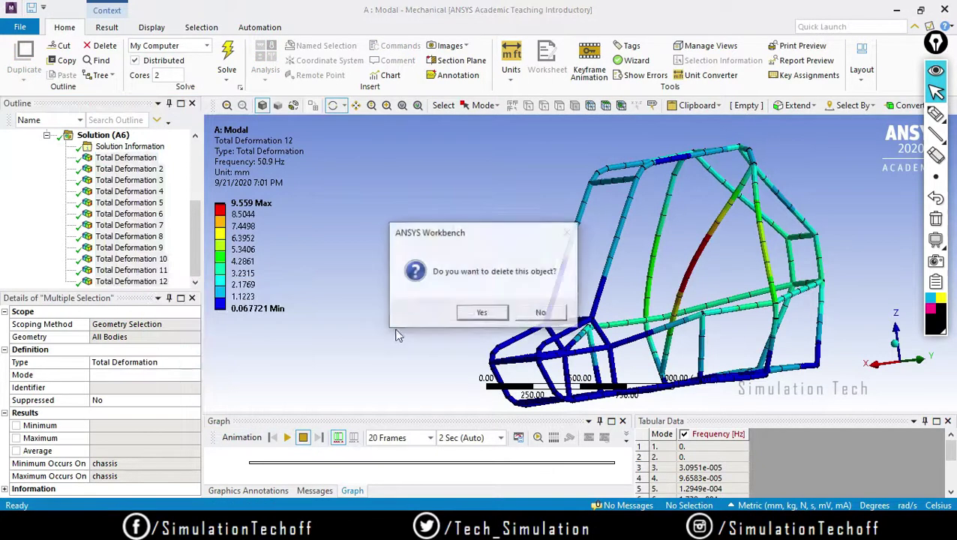
left_click(483, 312)
Step: Refresh all data to bring in the updated geometry and regenerate the mesh
left_click(21, 30)
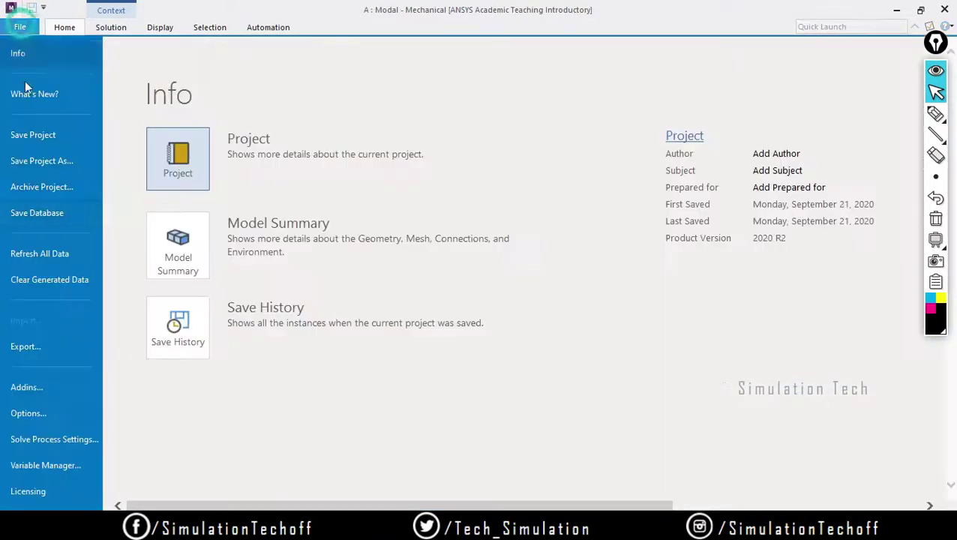
left_click(35, 251)
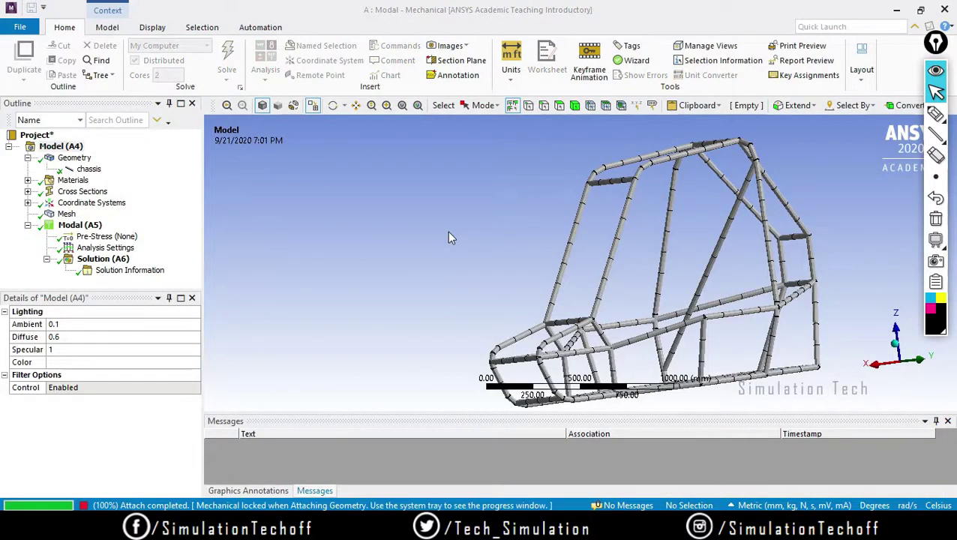
right_click(66, 214)
left_click(113, 258)
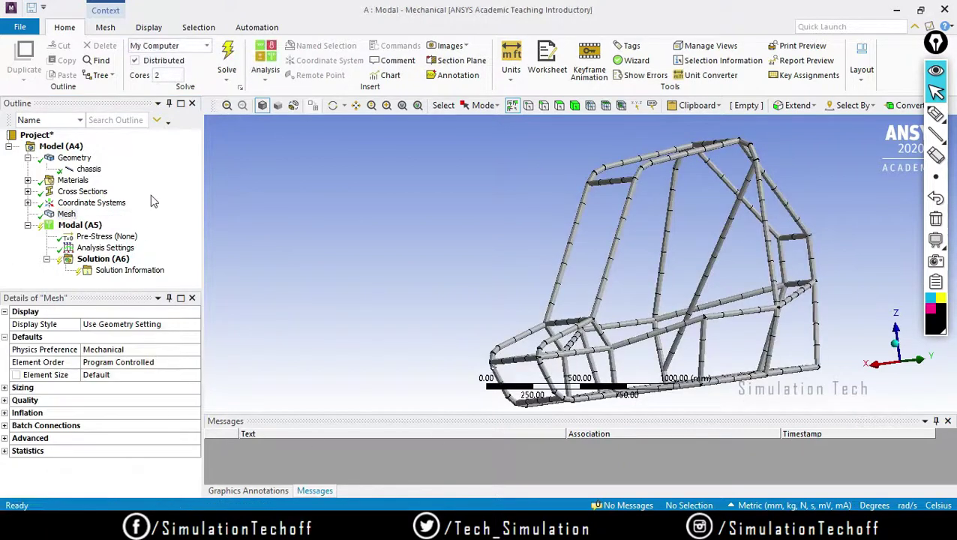
Step: Solve the modal analysis and review the natural frequencies of all modes in the Solution
left_click(230, 59)
left_click(105, 260)
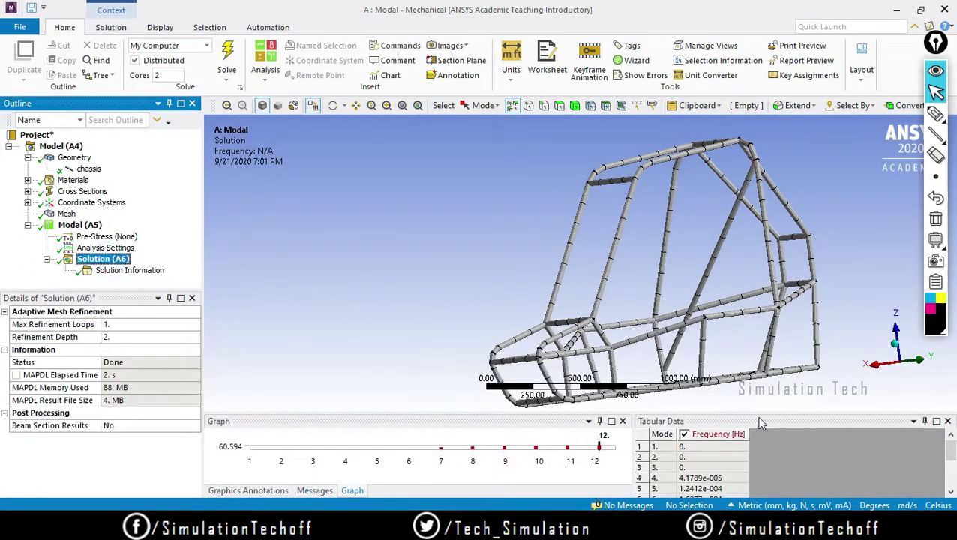
left_click_drag(757, 412, 757, 366)
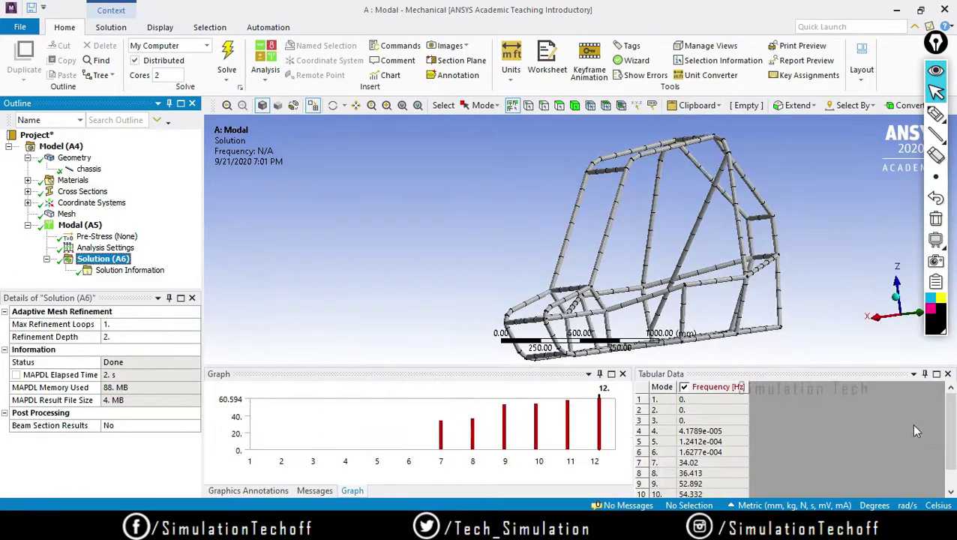
scroll(949, 454, "down", 1)
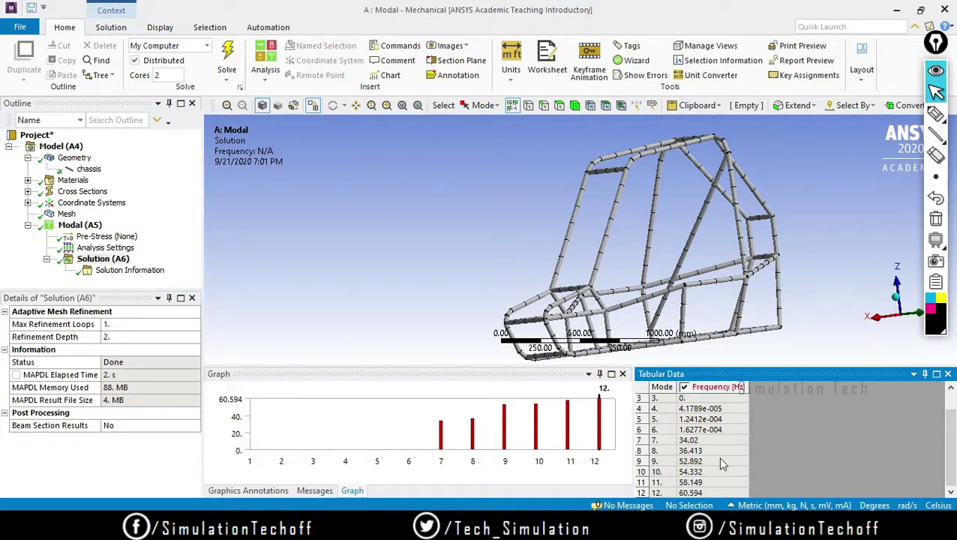
Step: Create mode shape results for all twelve modes and solve to evaluate them
left_click(643, 390)
right_click(652, 393)
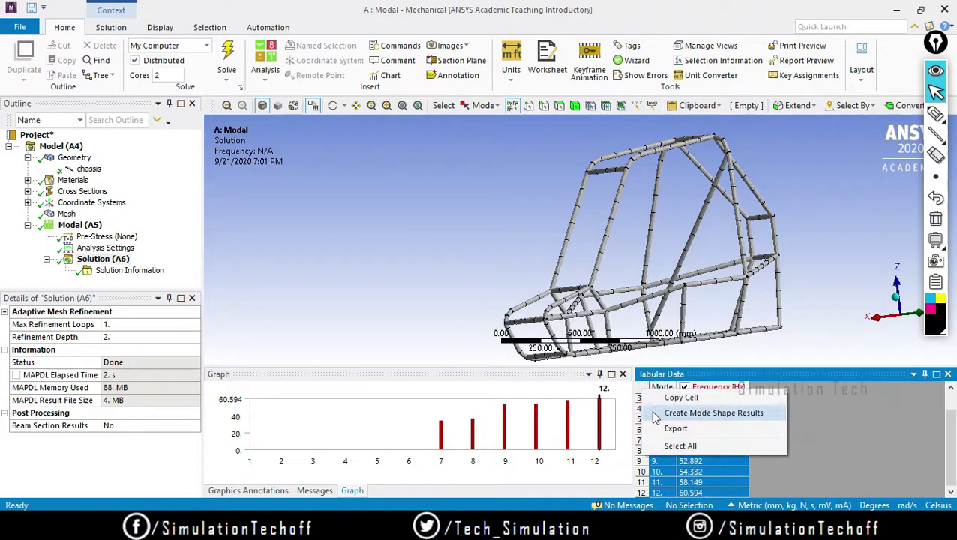
left_click(653, 414)
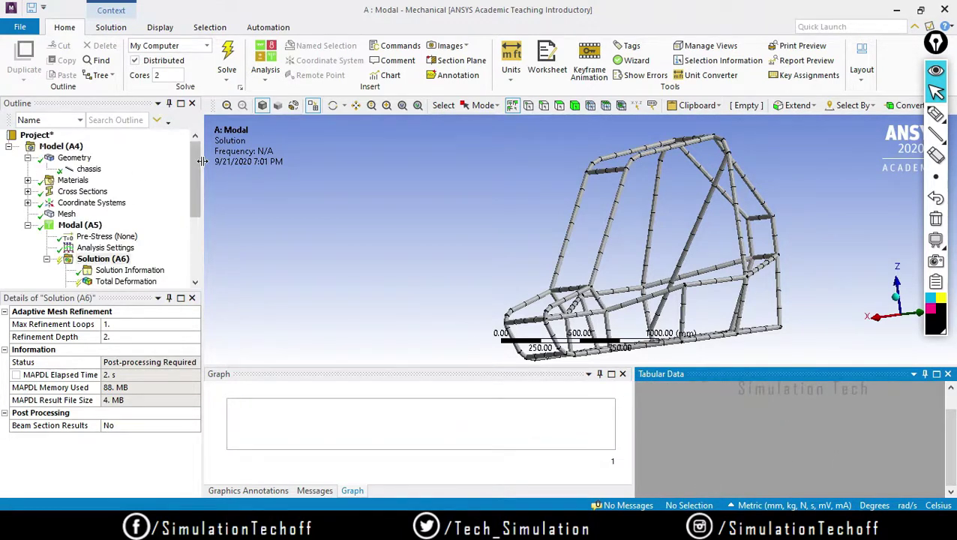
left_click_drag(203, 162, 195, 173)
scroll(188, 195, "down", 4)
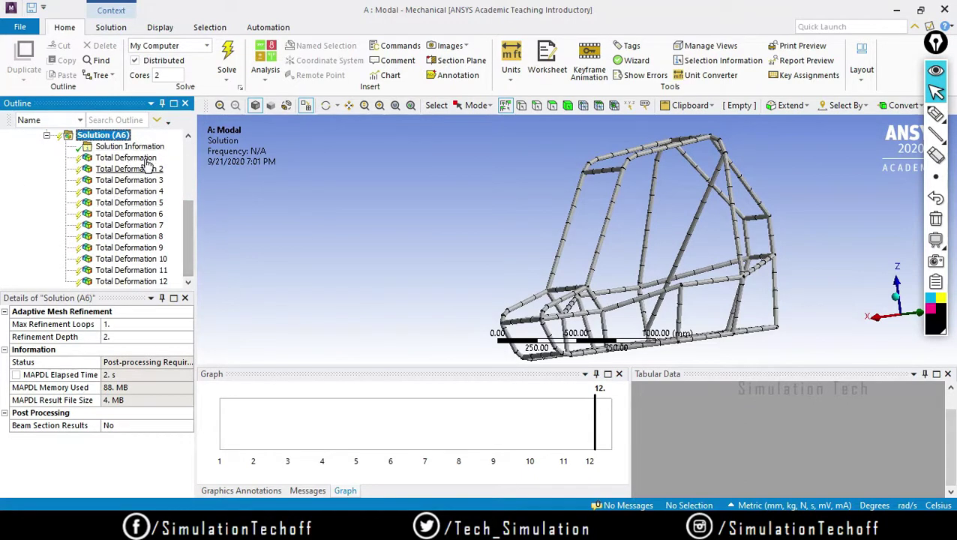
left_click(226, 59)
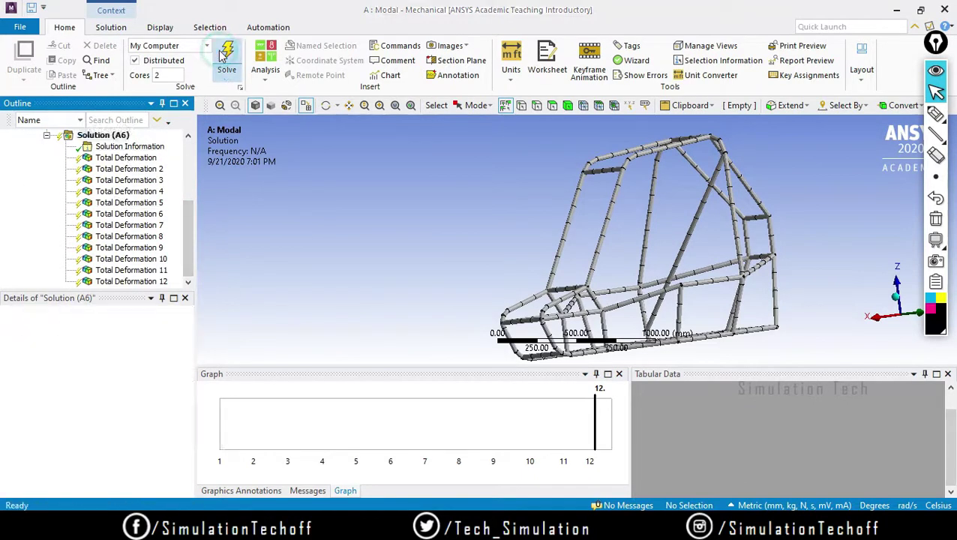
left_click(179, 224)
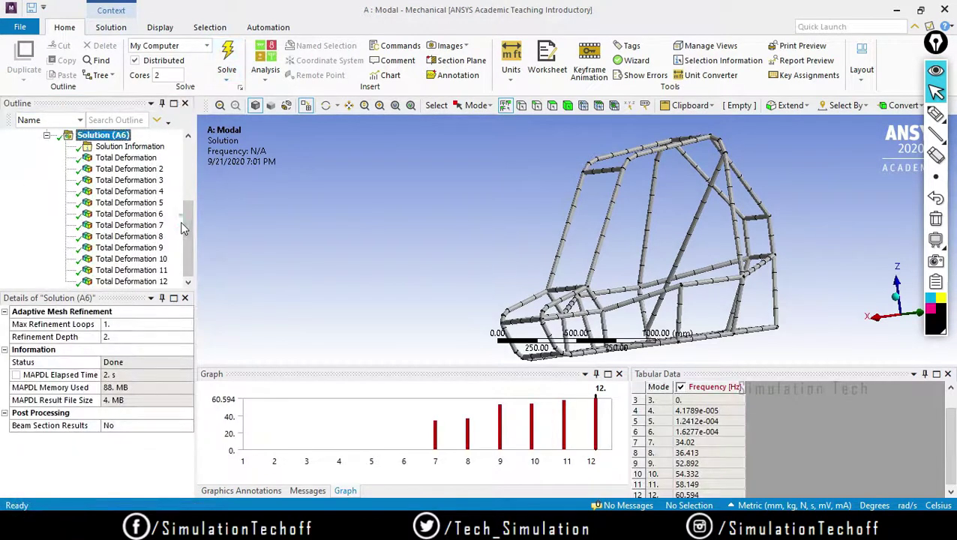
Step: Animate the Total Deformation 7 mode shape and examine how the frame joints move
left_click(141, 227)
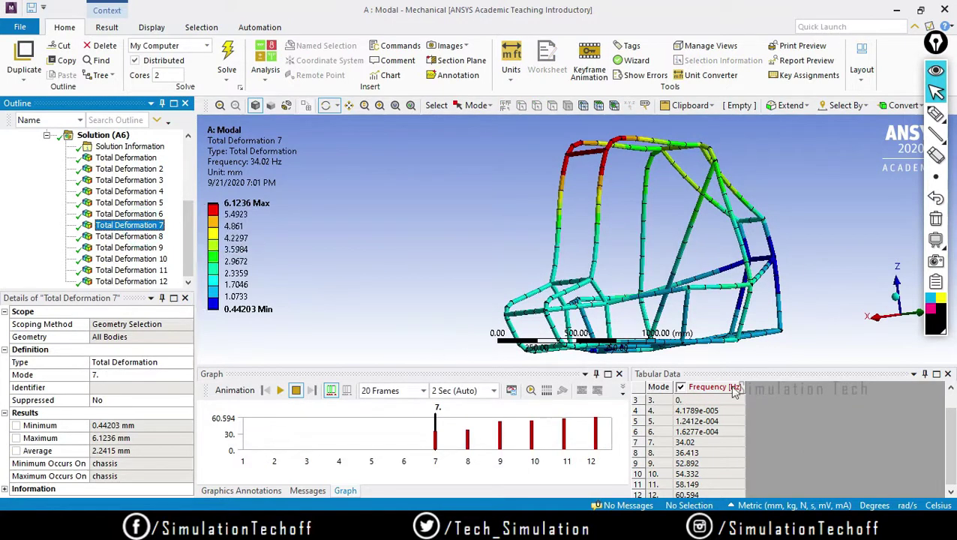
left_click(279, 389)
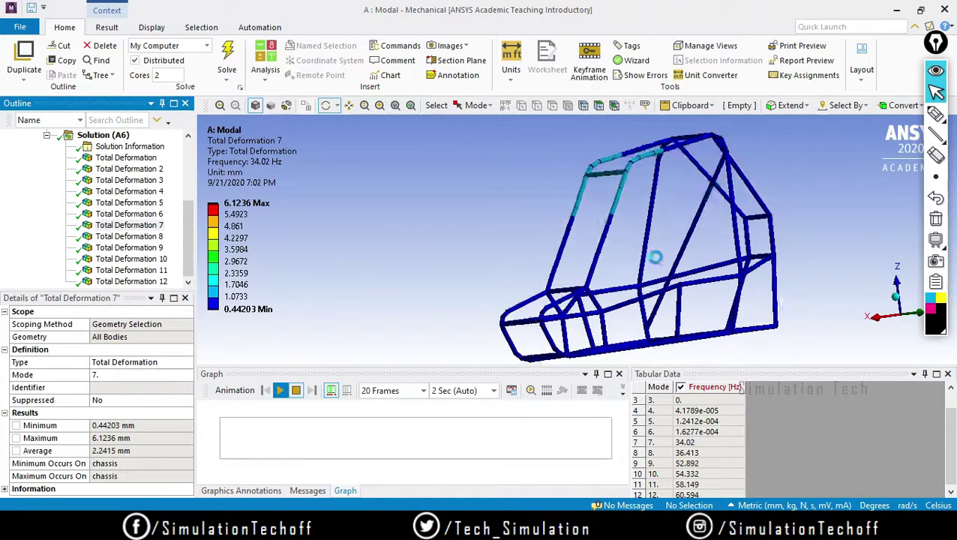
left_click_drag(655, 256, 741, 313)
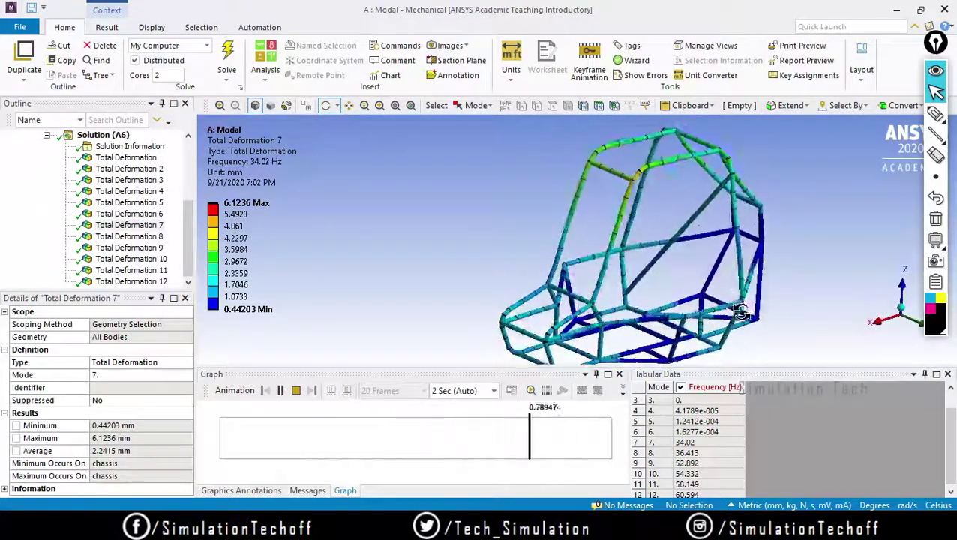
scroll(669, 284, "up", 6)
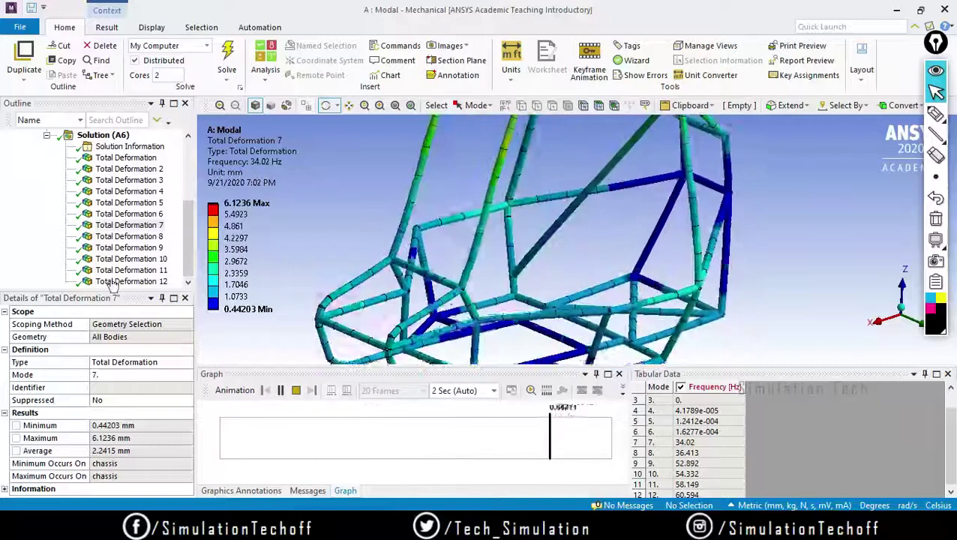
Step: Animate the Total Deformation 8 mode shape and display Total Deformation 9
left_click(128, 236)
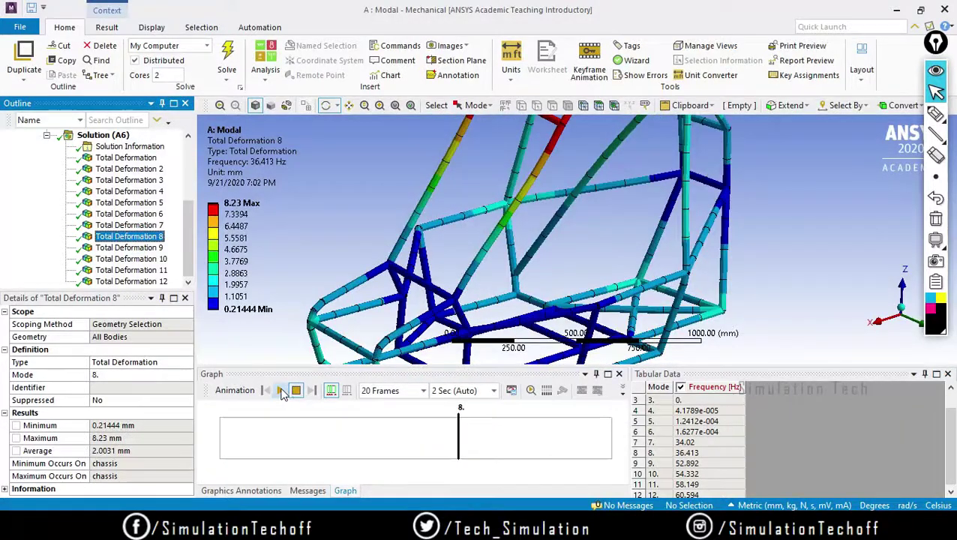
left_click(279, 390)
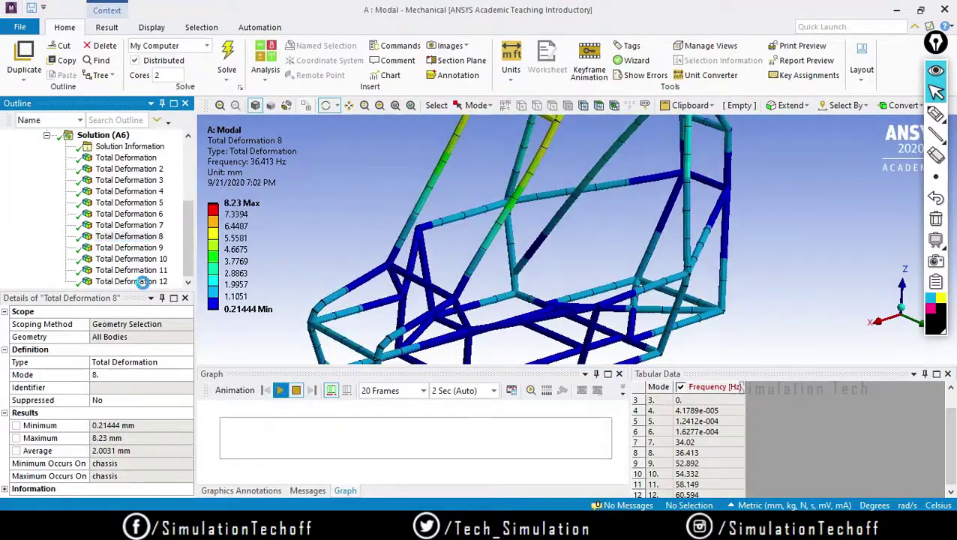
left_click(144, 248)
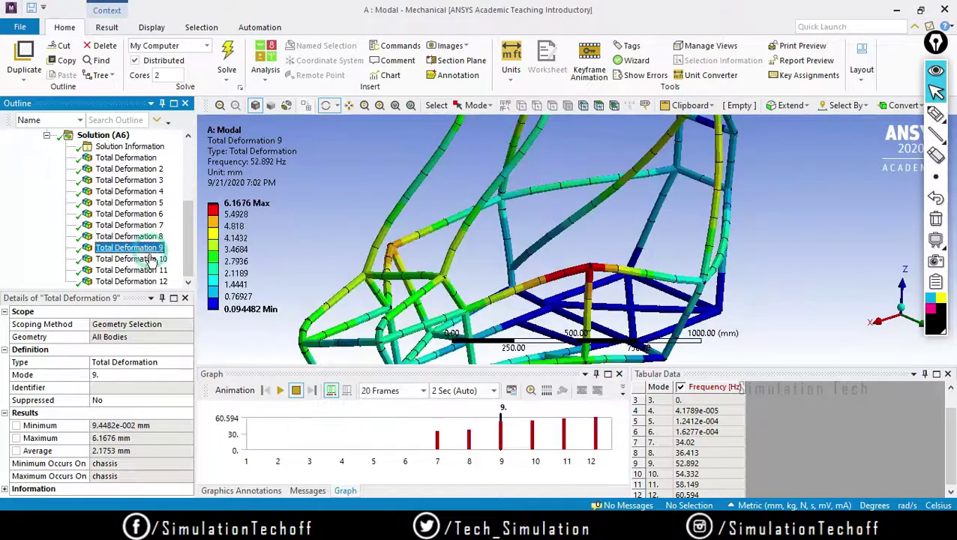
Step: Display the Total Deformation 10, 11 and 12 mode shapes and animate Total Deformation 12
left_click(146, 259)
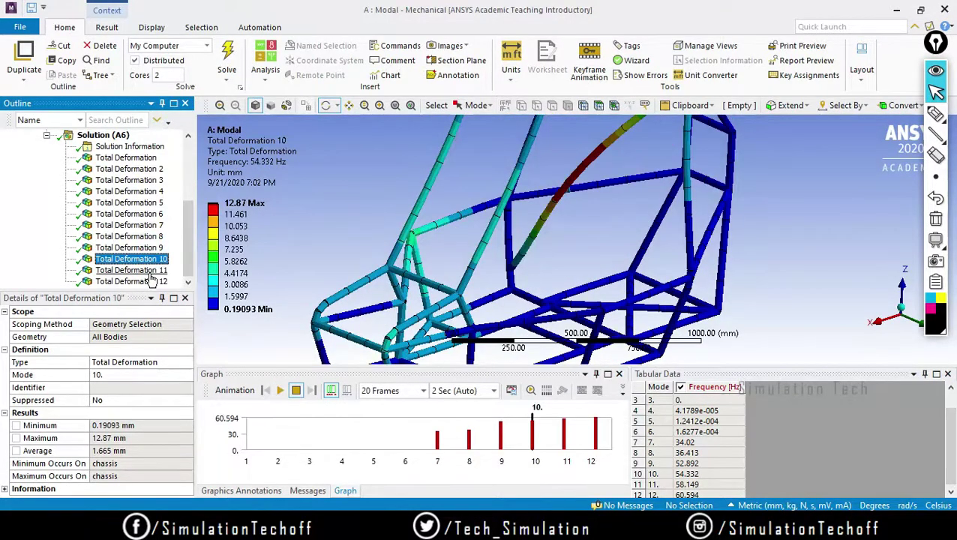
left_click(144, 269)
left_click(144, 282)
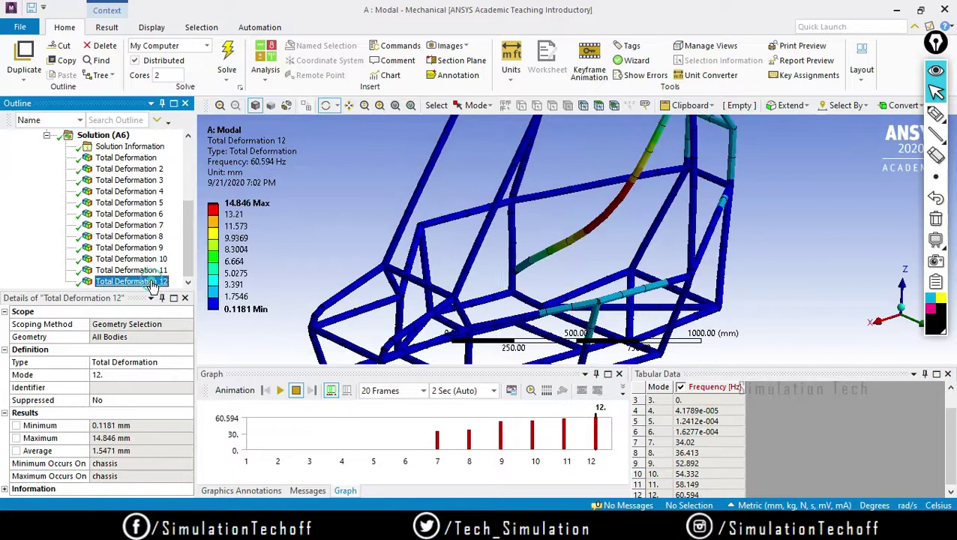
left_click(279, 391)
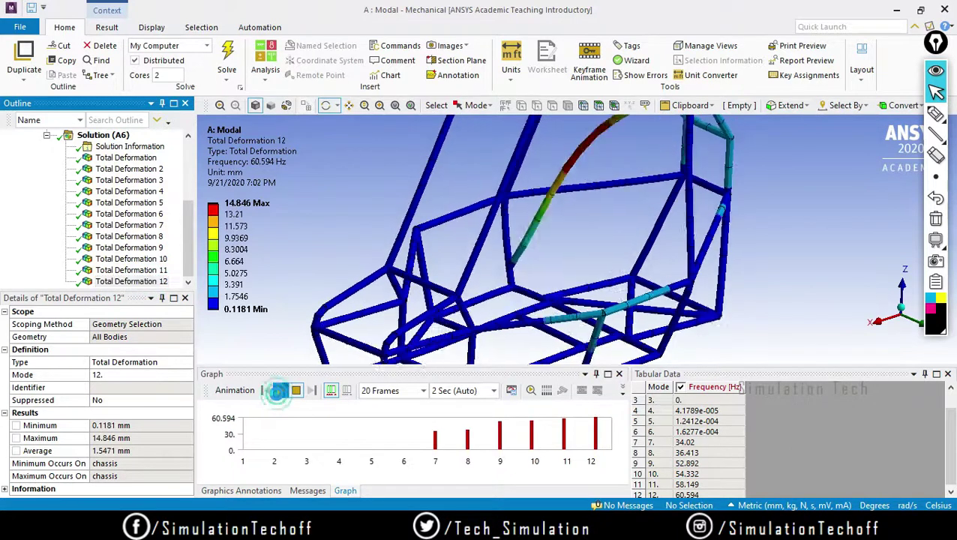
Step: Animate the Total Deformation 11 mode shape, pause it and examine the whole roll cage frame for joint connectivity
left_click(138, 270)
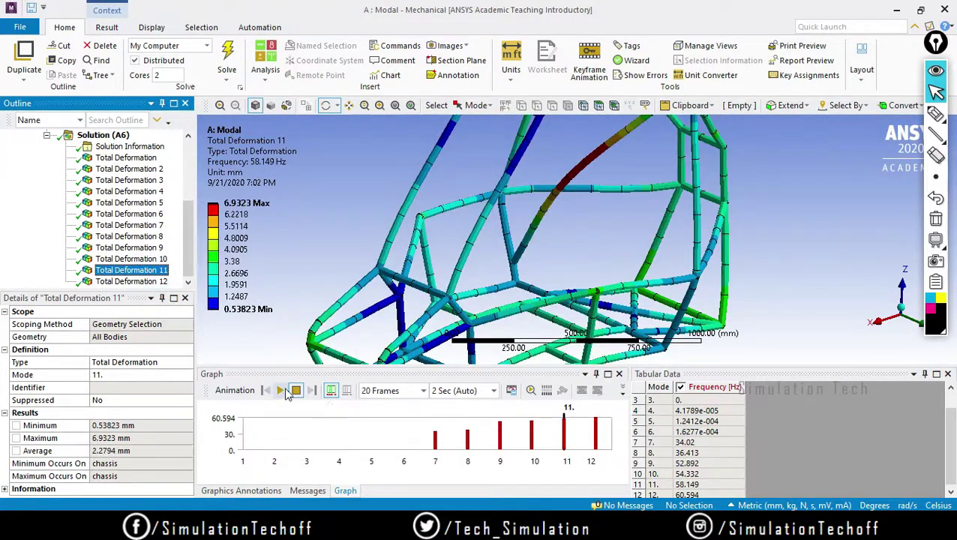
left_click(281, 390)
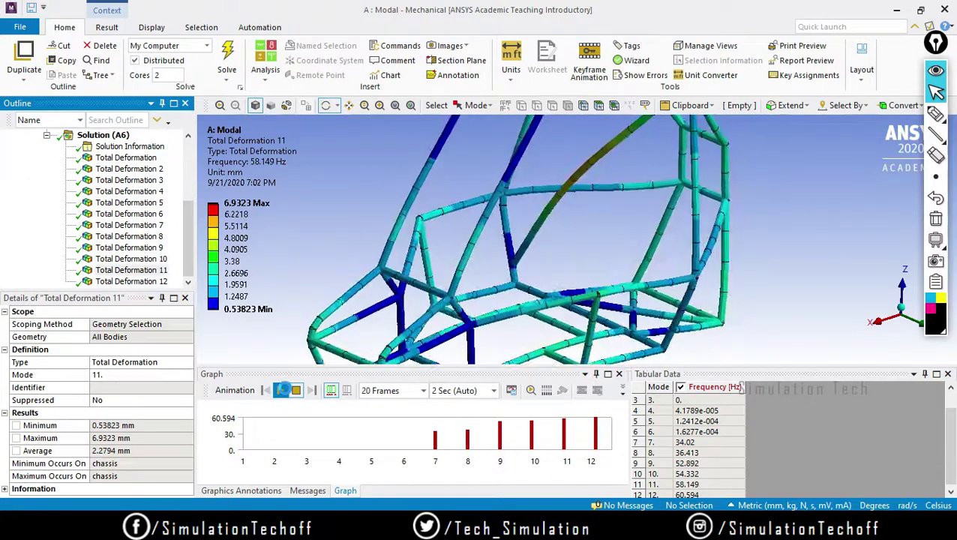
left_click(280, 391)
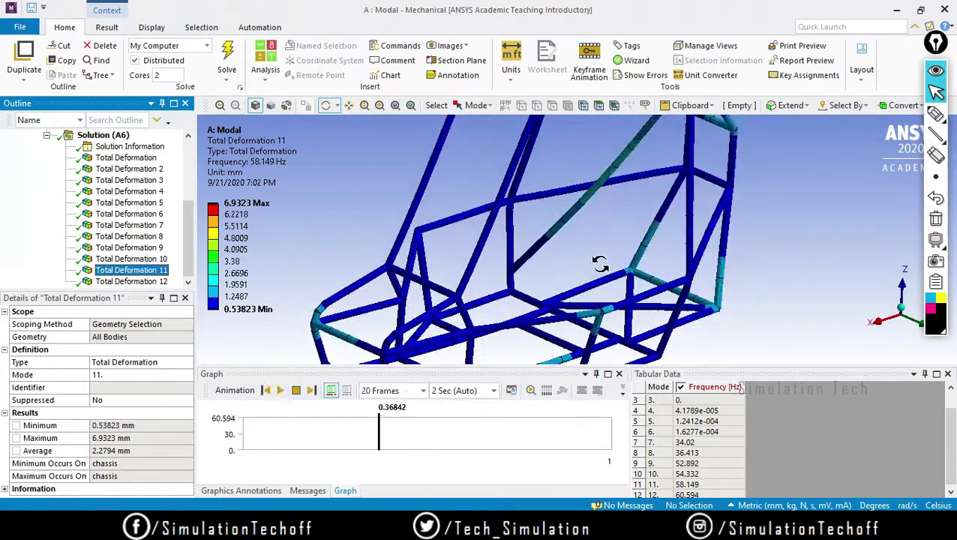
scroll(576, 207, "up", 2)
scroll(551, 184, "down", 6)
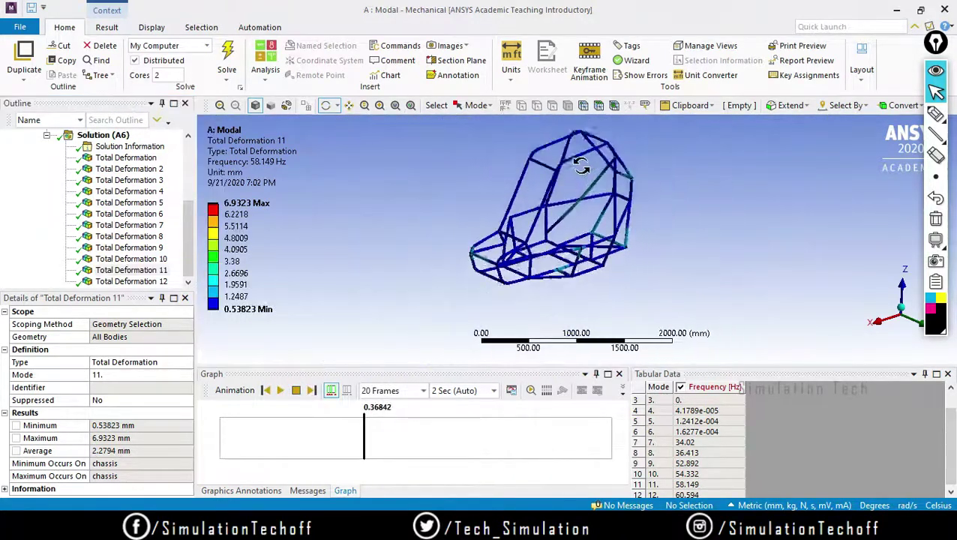
scroll(581, 166, "down", 1)
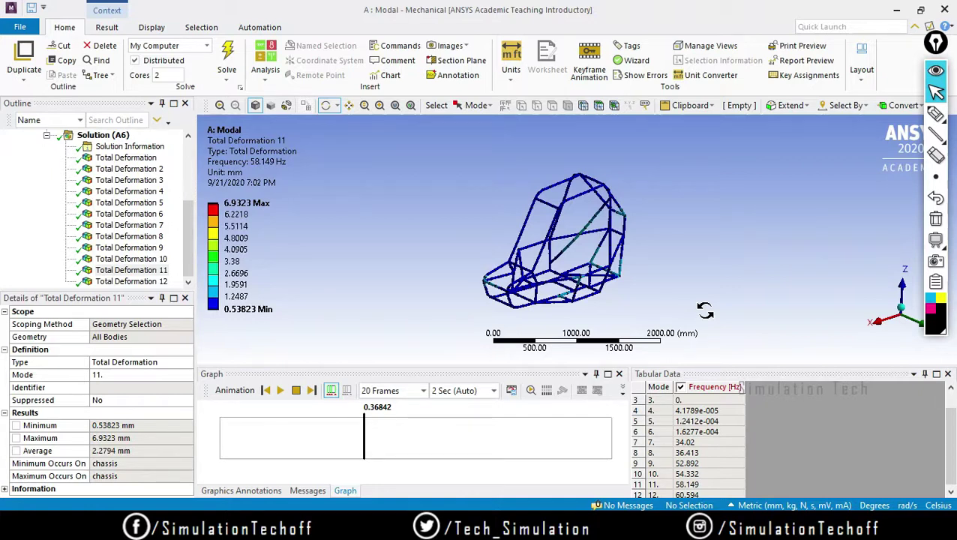
Step: Switch to the Workbench project schematic and draw two check marks and the letters A V beside the Modal system with the annotation pen
left_click(899, 11)
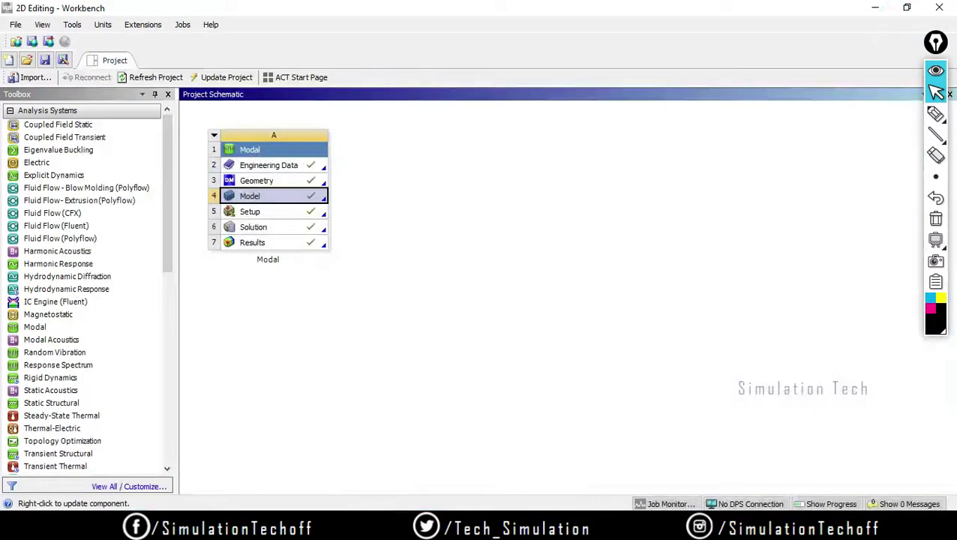
left_click(936, 113)
mouse_move(392, 214)
left_mouse_down()
mouse_move(409, 223)
mouse_move(458, 175)
left_mouse_up()
mouse_move(422, 319)
left_mouse_down()
mouse_move(432, 328)
mouse_move(469, 300)
left_mouse_up()
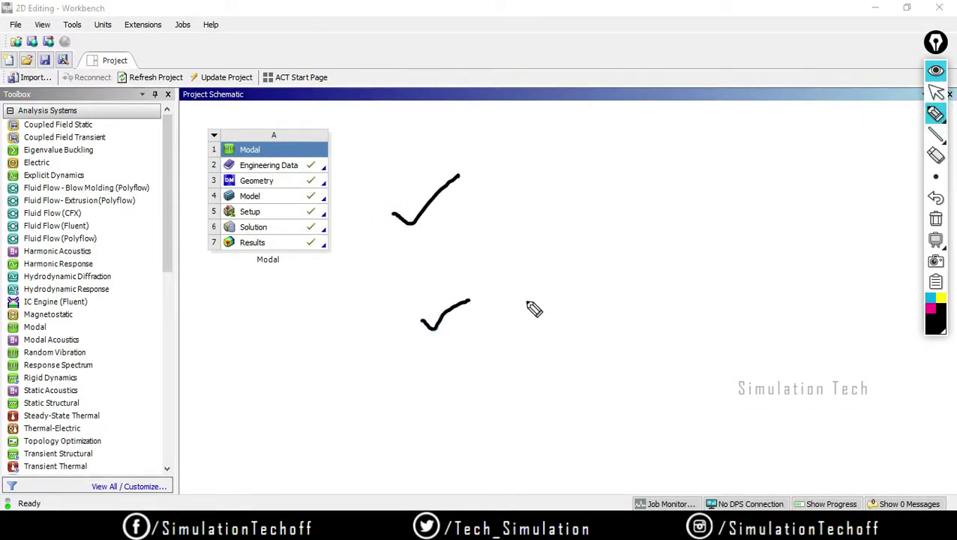
mouse_move(625, 270)
left_mouse_down()
mouse_move(645, 212)
mouse_move(636, 250)
mouse_move(659, 241)
left_mouse_up()
left_click_drag(686, 198, 763, 192)
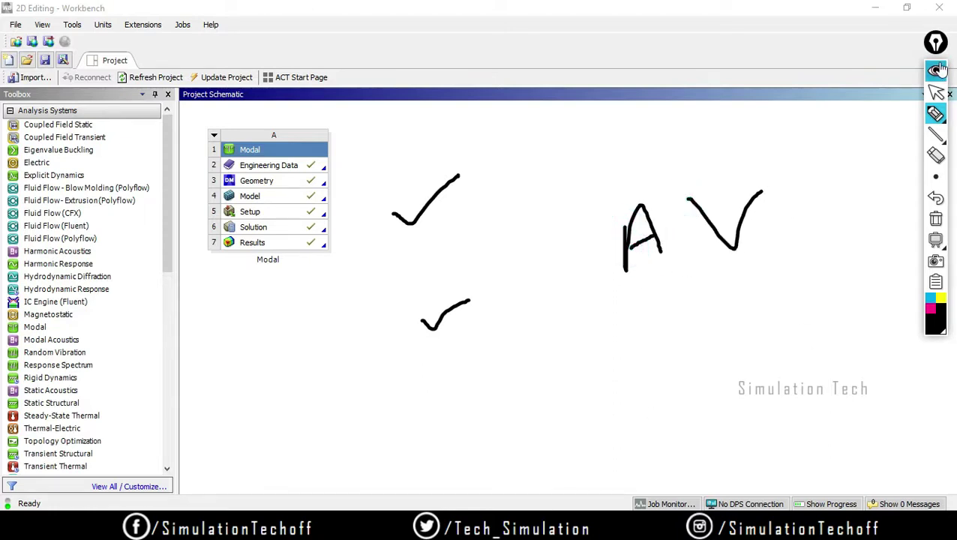
left_click(935, 94)
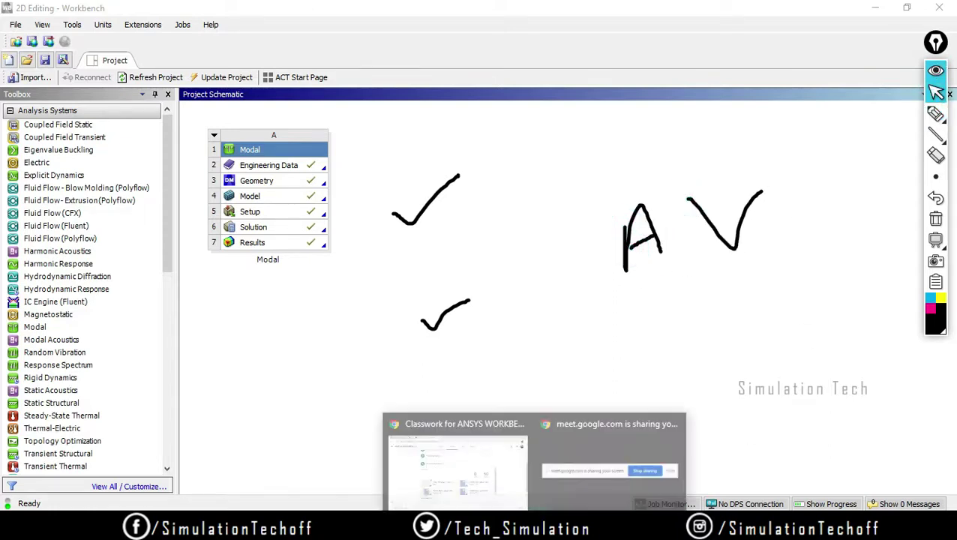
Step: Switch to the Google Meet call in Chrome and clear all pen annotations from the screen
left_click(504, 466)
left_click(105, 12)
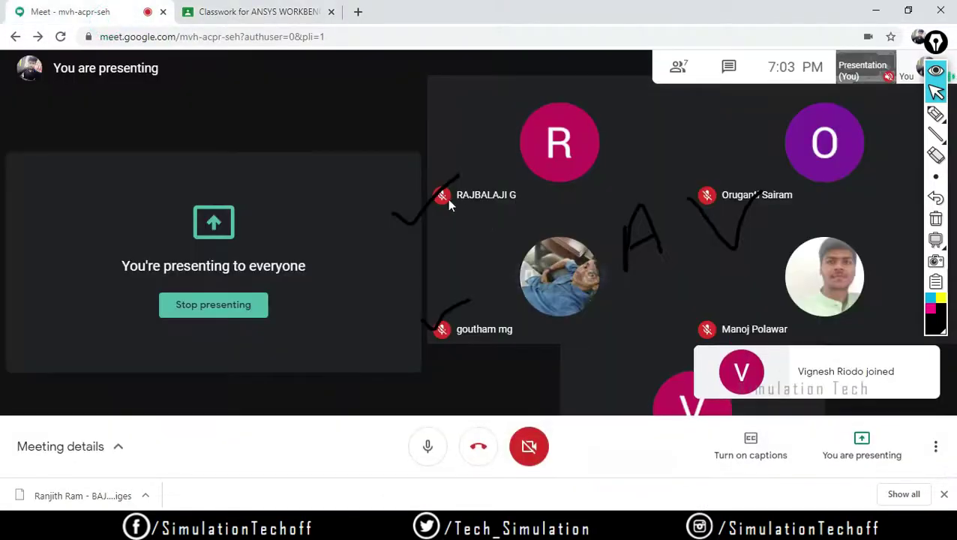
left_click(935, 218)
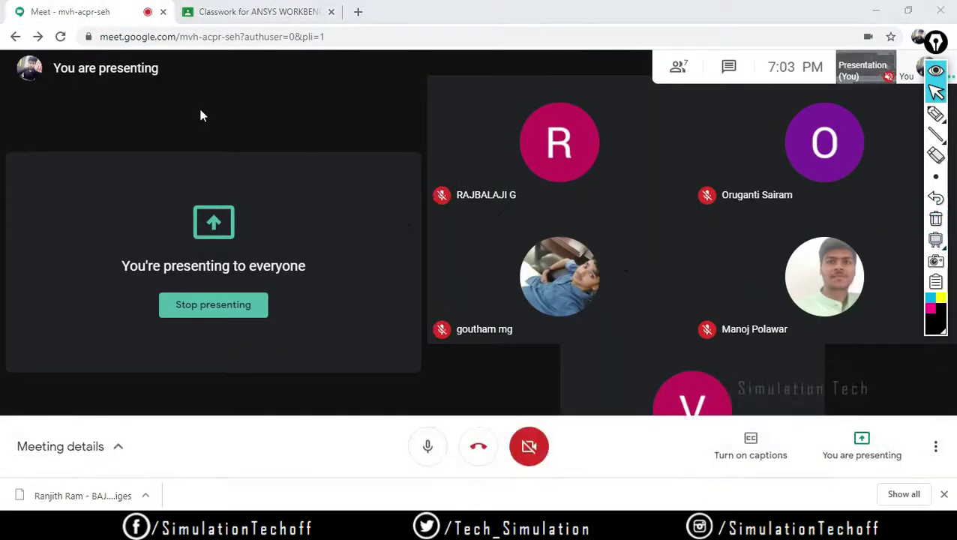